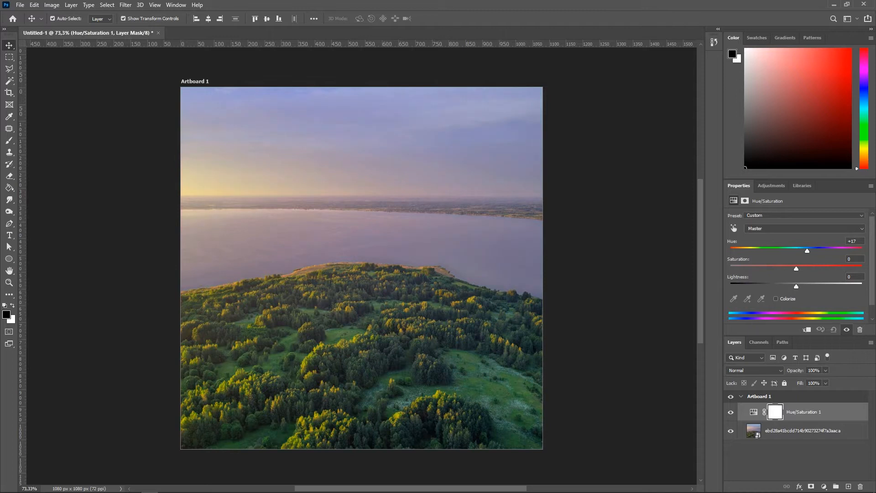
Step: Set the Hue/Saturation adjustment to Hue -22, Saturation -26, Lightness -2 and clip it to the photo layer
drag(799, 251, 784, 251)
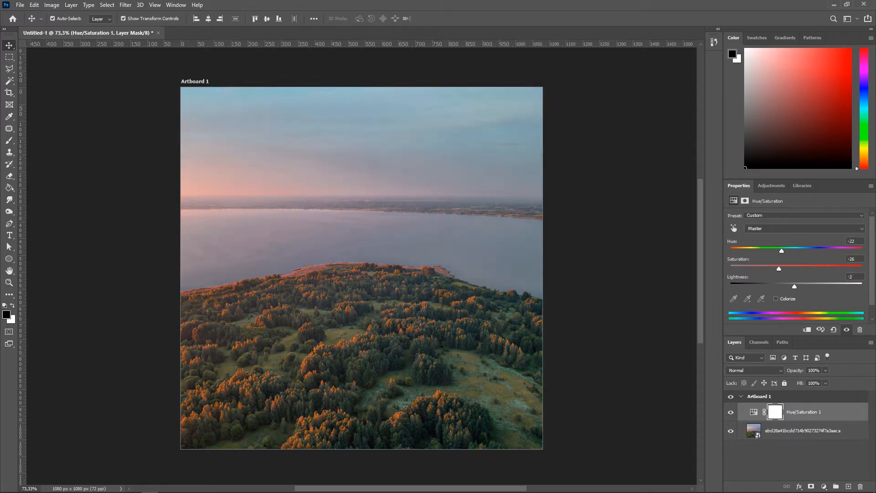
right_click(806, 415)
click(781, 203)
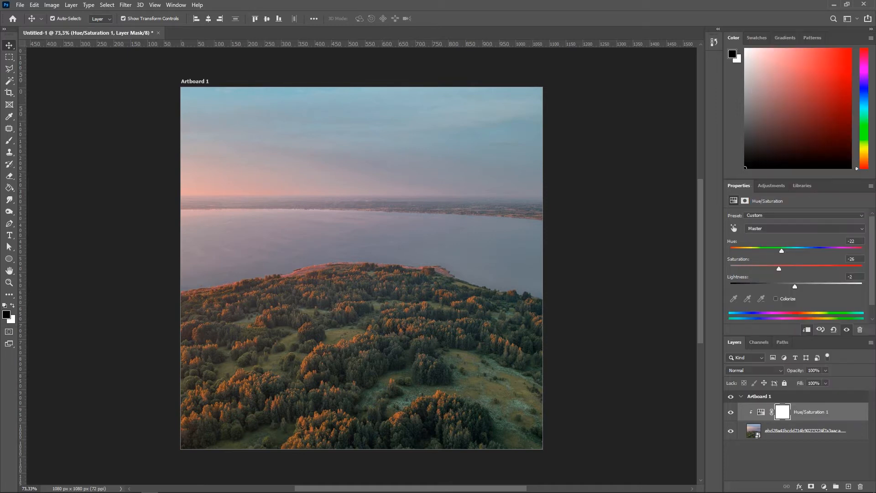
Step: Add a clipped Brightness/Contrast adjustment above the photo with Brightness -9 and Contrast 20
click(803, 431)
click(823, 487)
click(821, 353)
drag(796, 241, 792, 241)
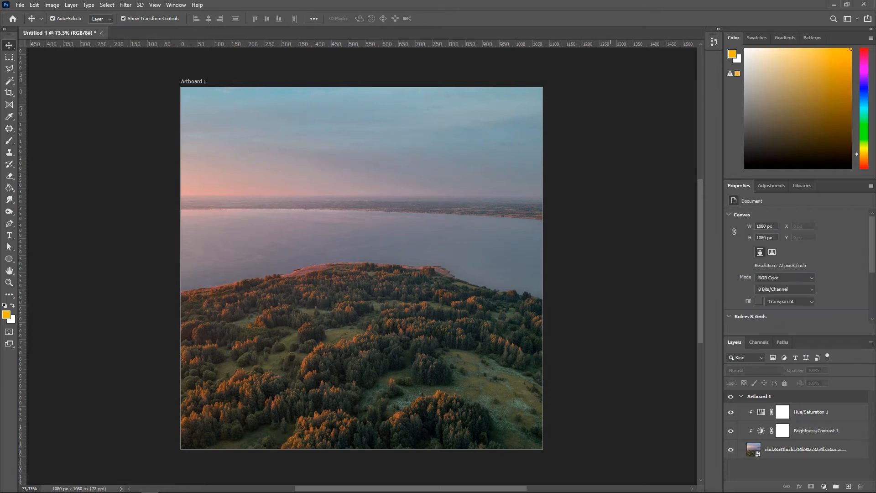
Step: Bring the pterosaur image onto the artboard as a new layer and transform it
scroll(401, 292, up, 6)
scroll(397, 292, down, 7)
scroll(256, 388, up, 5)
scroll(414, 300, up, 1)
scroll(415, 299, down, 3)
scroll(414, 300, up, 2)
scroll(415, 300, down, 2)
scroll(414, 300, up, 1)
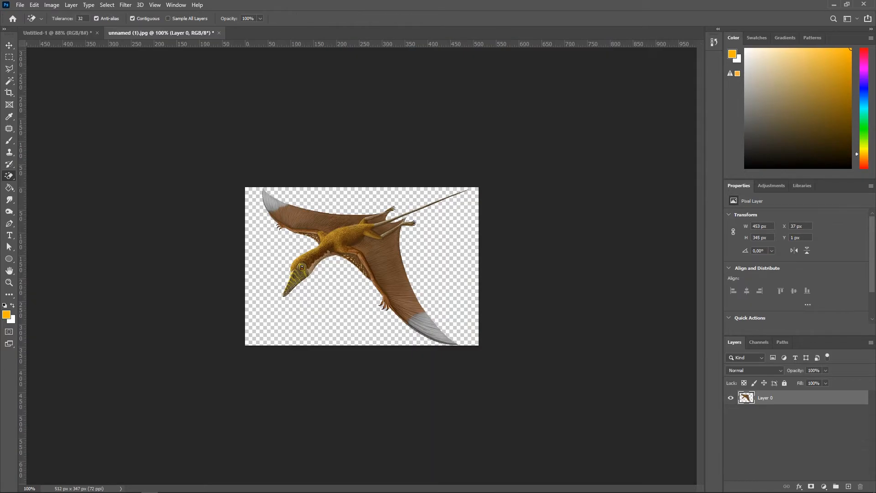
right_click(772, 398)
click(776, 144)
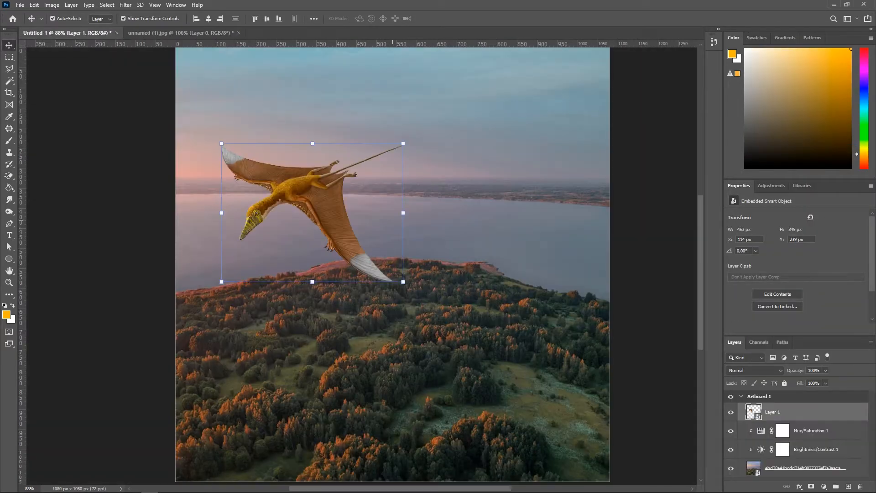
drag(319, 214, 513, 259)
drag(593, 329, 557, 307)
drag(522, 242, 494, 315)
key(Return)
Step: Resize and reposition the pterosaur so it flies over the lake shore
click(653, 301)
scroll(509, 319, up, 5)
scroll(413, 244, down, 8)
click(593, 274)
scroll(344, 228, up, 7)
scroll(379, 276, down, 7)
scroll(343, 238, up, 5)
scroll(343, 238, down, 5)
drag(526, 313, 604, 312)
drag(553, 318, 549, 303)
key(Return)
click(589, 301)
key(ctrl+z)
drag(484, 305, 346, 251)
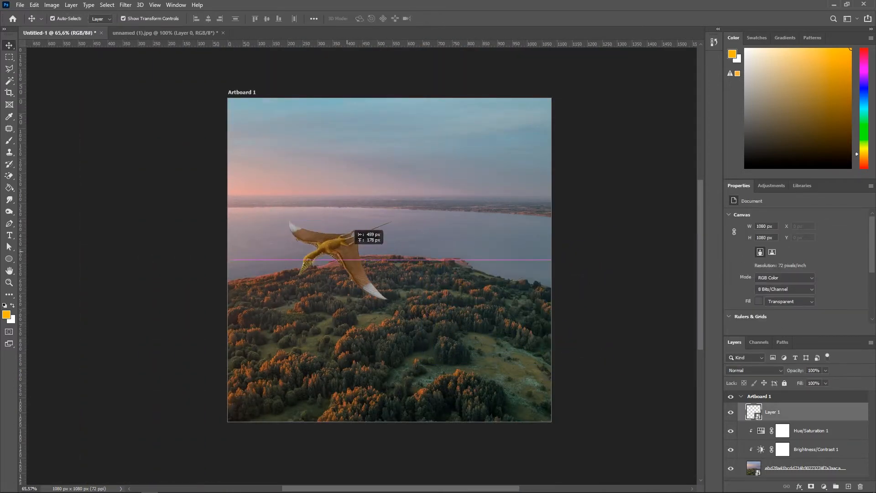
Step: Try moving the pterosaur layer below the adjustment layers
click(588, 283)
scroll(310, 232, up, 7)
scroll(365, 228, down, 2)
click(773, 412)
drag(773, 412, 776, 458)
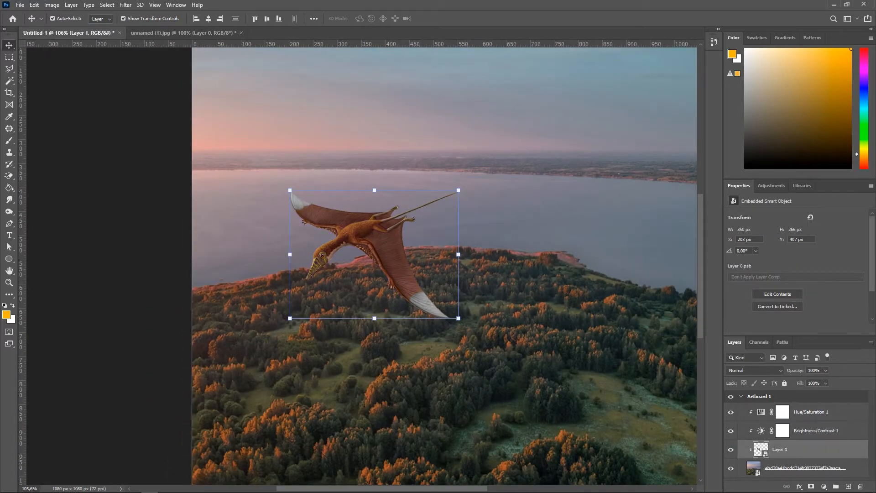
scroll(525, 273, down, 4)
click(653, 283)
scroll(408, 329, up, 6)
click(411, 160)
key(ctrl+z)
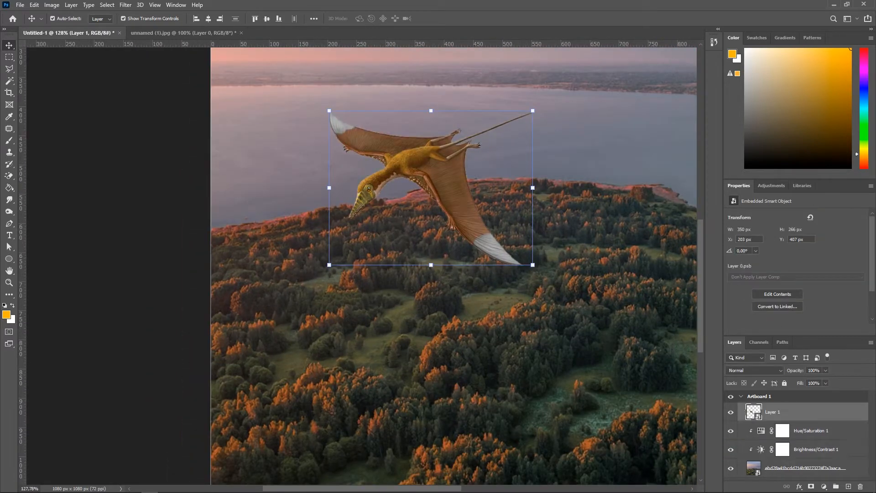
Step: Add a Brightness/Contrast adjustment clipped to the pterosaur with Brightness -80 and Contrast 56
click(825, 486)
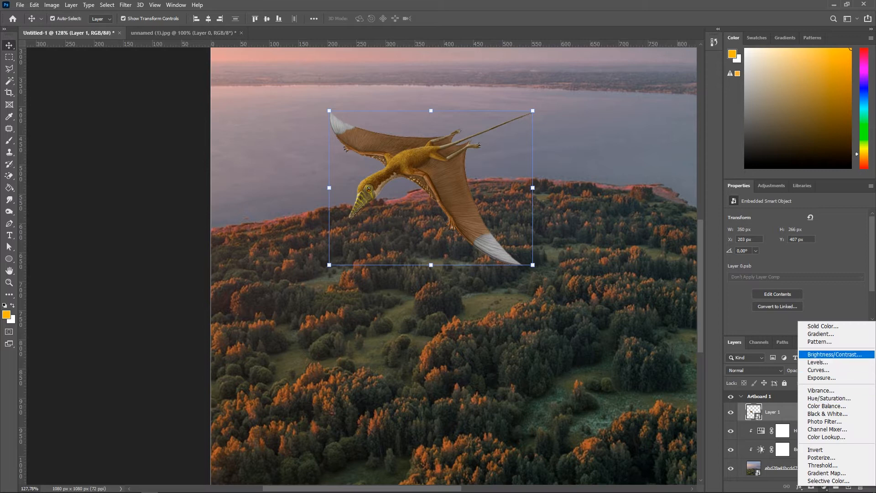
click(835, 354)
key(ctrl+z)
right_click(810, 410)
click(786, 196)
drag(796, 259, 761, 241)
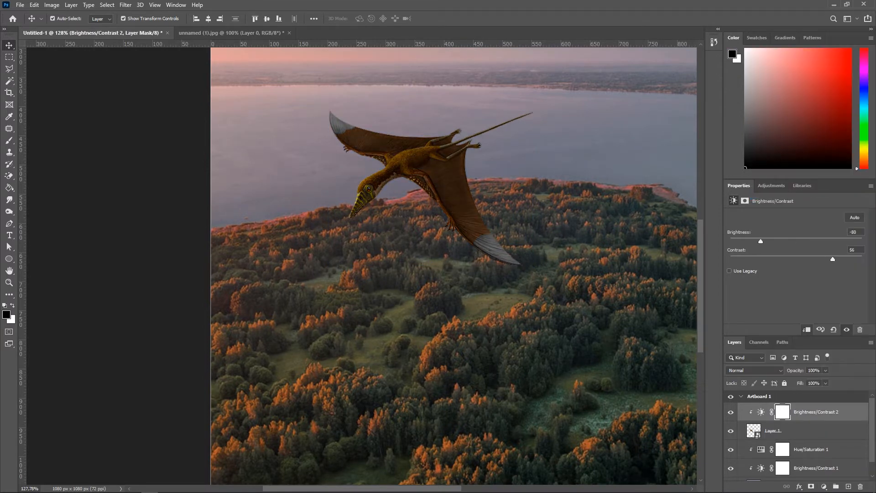
Step: Paint black at 60% brush opacity on the Brightness/Contrast 2 mask across the pterosaur's upper wing
key(b)
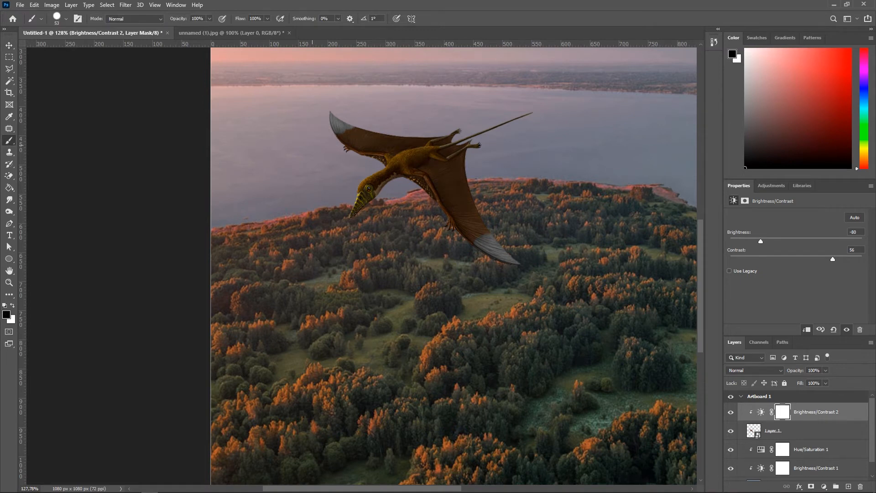
scroll(348, 93, up, 5)
drag(196, 28, 193, 29)
drag(378, 138, 378, 130)
right_click(363, 136)
mouse_move(284, 126)
mouse_down()
mouse_move(272, 126)
mouse_move(441, 159)
mouse_up()
scroll(352, 140, up, 6)
scroll(524, 137, down, 2)
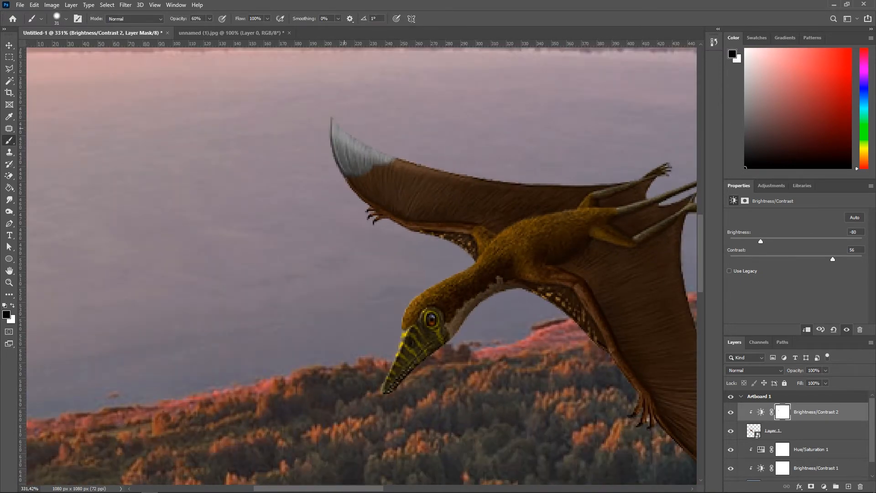
Step: Add a Hue/Saturation adjustment clipped to the pterosaur with Hue -17, Saturation +20 and a black mask
scroll(344, 131, down, 2)
click(772, 430)
click(824, 486)
click(816, 385)
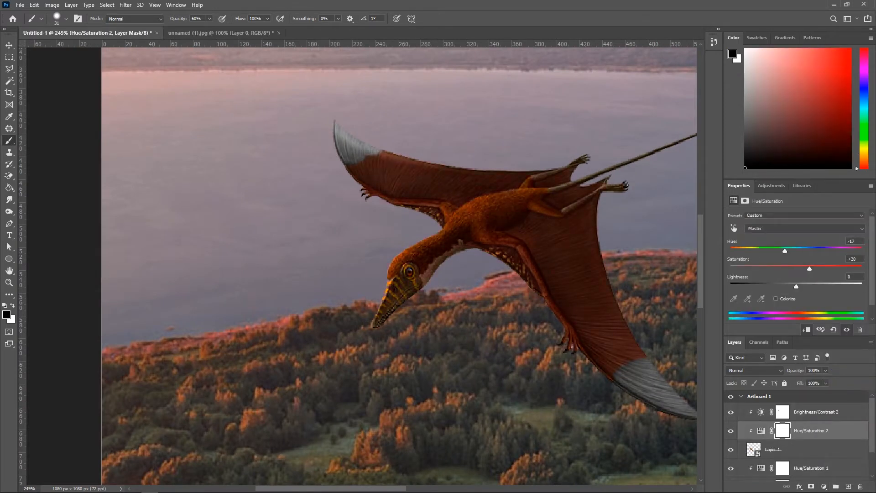
scroll(419, 152, up, 1)
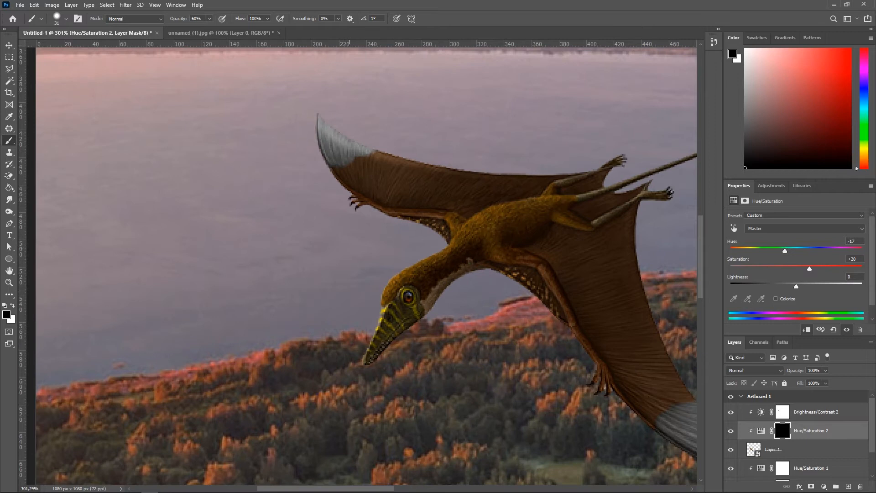
Step: Paint black on the Brightness/Contrast 2 mask over the pterosaur's wings and head edges
click(783, 412)
scroll(351, 160, up, 2)
mouse_move(342, 130)
mouse_down()
mouse_move(367, 144)
mouse_move(547, 160)
mouse_up()
scroll(570, 139, down, 6)
scroll(384, 172, down, 1)
scroll(506, 223, up, 5)
drag(456, 186, 435, 186)
scroll(434, 196, up, 2)
drag(490, 184, 423, 228)
scroll(369, 293, down, 1)
scroll(370, 293, up, 2)
scroll(343, 418, down, 3)
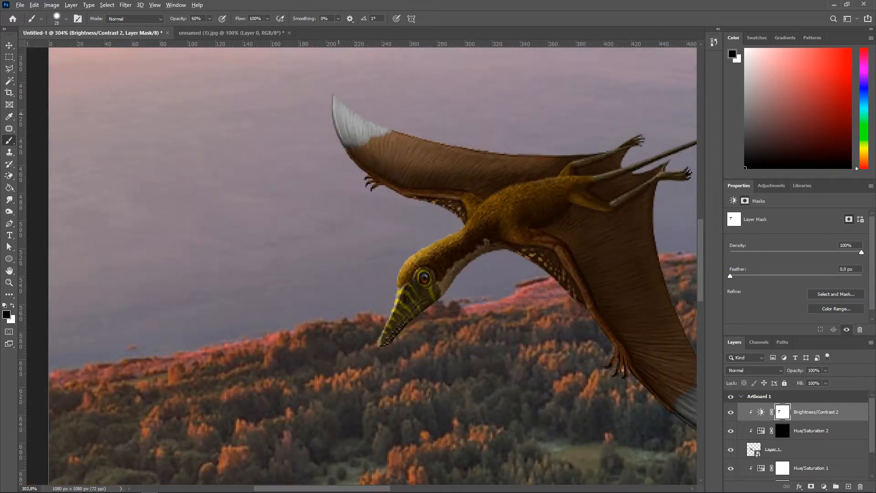
scroll(329, 127, up, 2)
drag(331, 128, 335, 166)
scroll(571, 133, down, 2)
scroll(417, 199, up, 5)
drag(408, 185, 431, 207)
scroll(399, 201, down, 8)
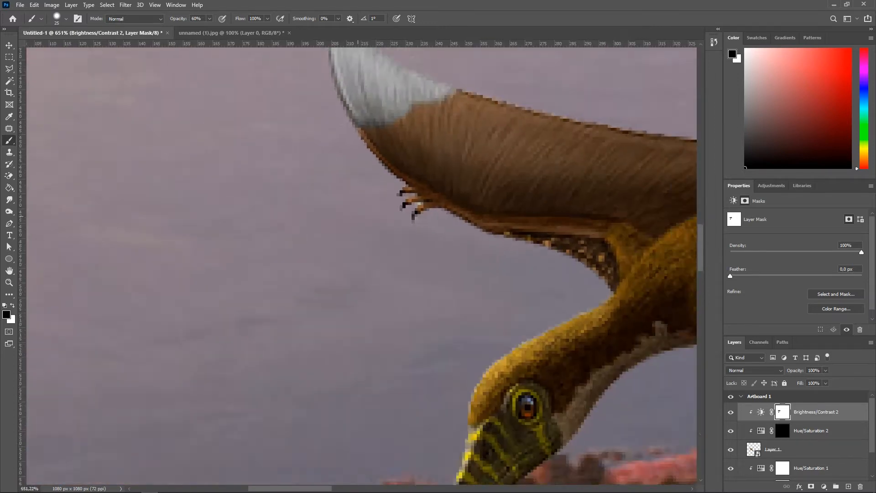
Step: Continue masking the Brightness/Contrast 2 darkening along the wings, fingers and head crest
scroll(511, 146, up, 4)
drag(506, 142, 499, 142)
scroll(318, 155, up, 2)
drag(327, 171, 487, 147)
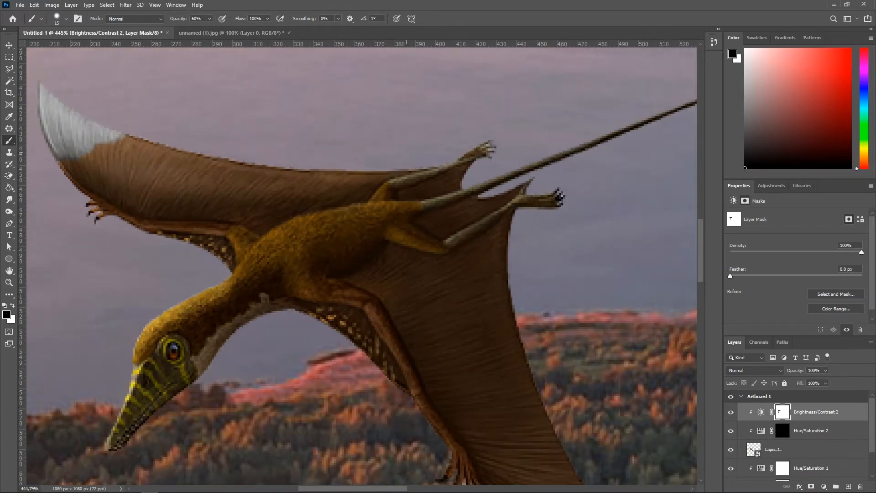
scroll(222, 152, down, 4)
scroll(332, 143, up, 5)
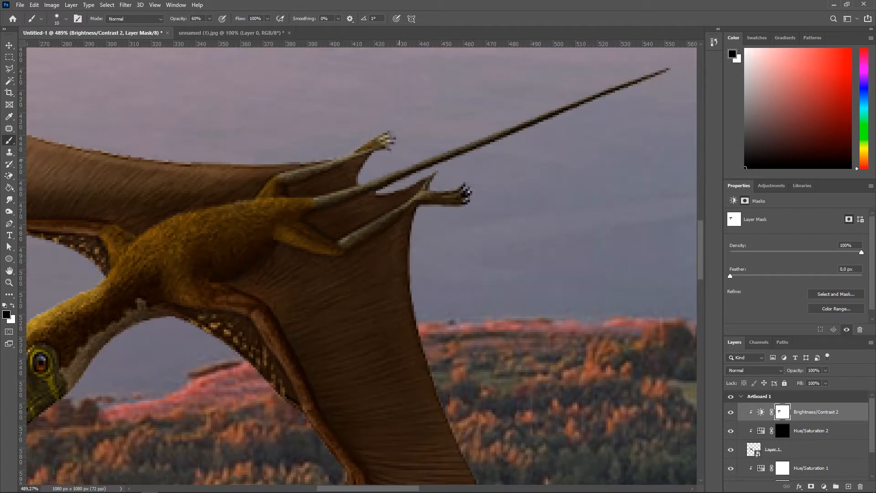
mouse_move(475, 133)
mouse_down()
mouse_move(667, 69)
mouse_move(507, 128)
mouse_up()
scroll(535, 103, down, 8)
scroll(424, 157, up, 11)
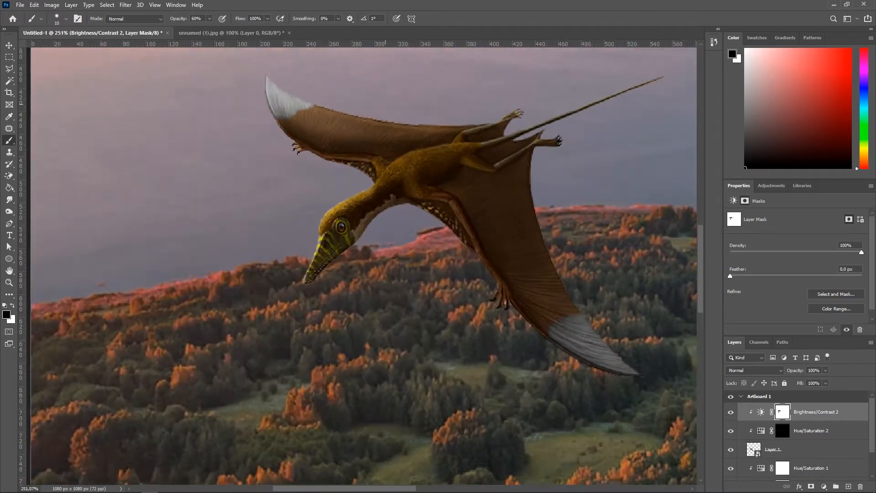
drag(393, 148, 398, 148)
right_click(392, 149)
drag(453, 202, 435, 202)
drag(354, 188, 348, 187)
mouse_move(279, 249)
mouse_down()
mouse_move(408, 156)
mouse_move(566, 123)
mouse_up()
scroll(584, 156, down, 4)
scroll(584, 158, up, 4)
Step: Switch to white and paint at 34% opacity across the body on the Brightness/Contrast 2 mask
key(x)
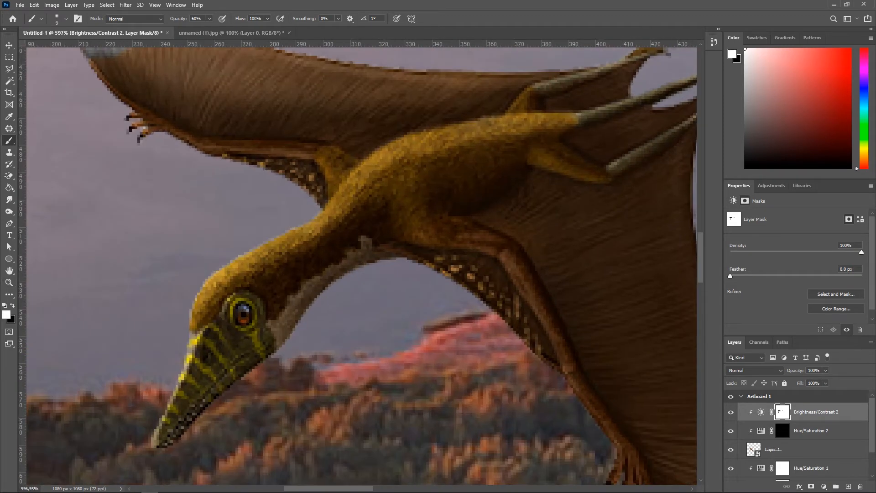
drag(247, 305, 251, 305)
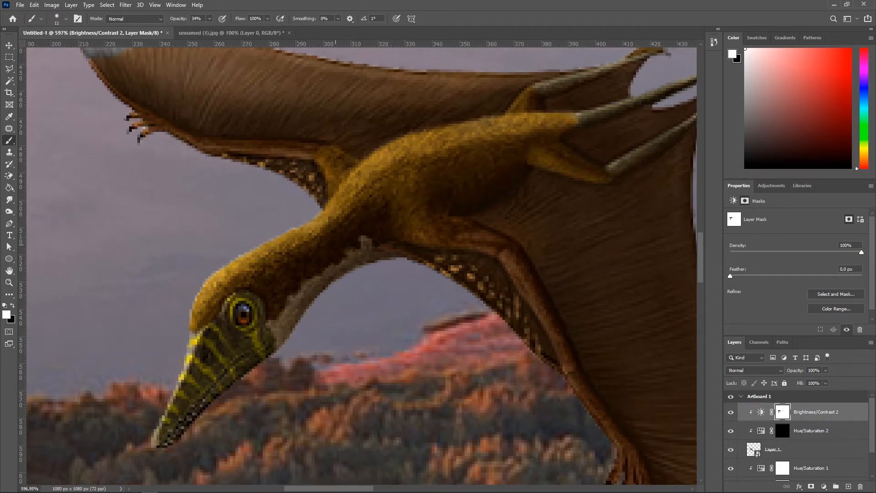
drag(363, 193, 571, 120)
scroll(619, 174, down, 7)
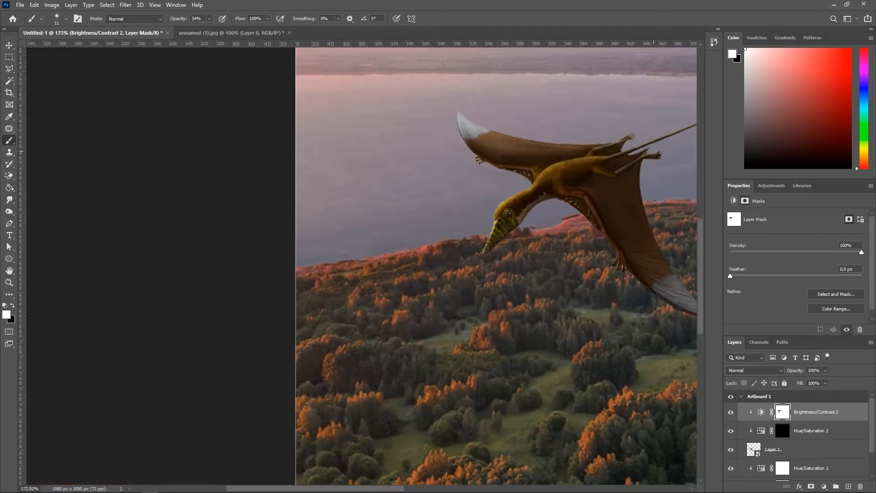
scroll(653, 152, down, 4)
Step: Paint white on the Hue/Saturation 2 mask over the pterosaur's head, neck and wings
click(782, 431)
scroll(292, 138, up, 10)
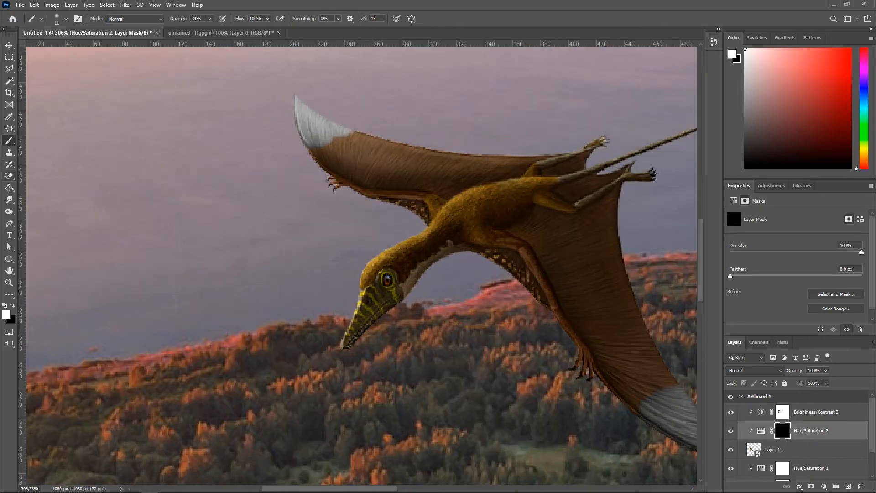
click(12, 305)
scroll(363, 260, up, 6)
drag(363, 260, 237, 304)
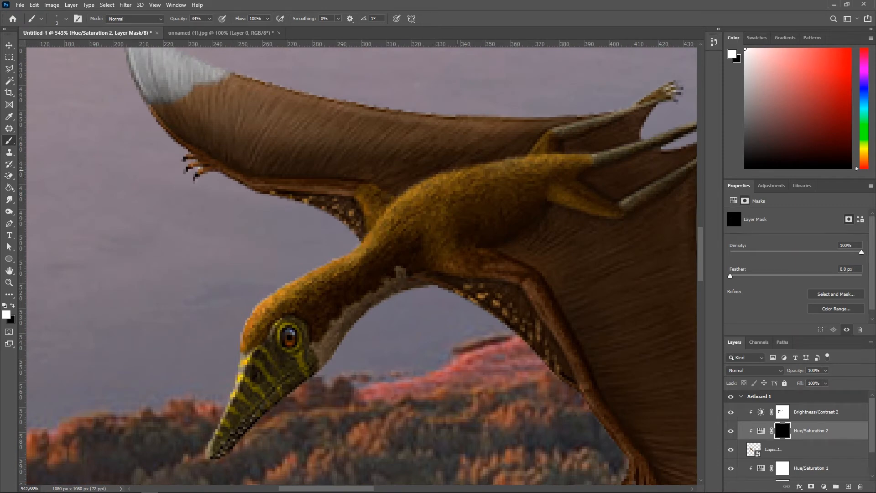
drag(196, 152, 196, 226)
scroll(119, 94, up, 3)
drag(150, 96, 160, 95)
scroll(157, 94, down, 4)
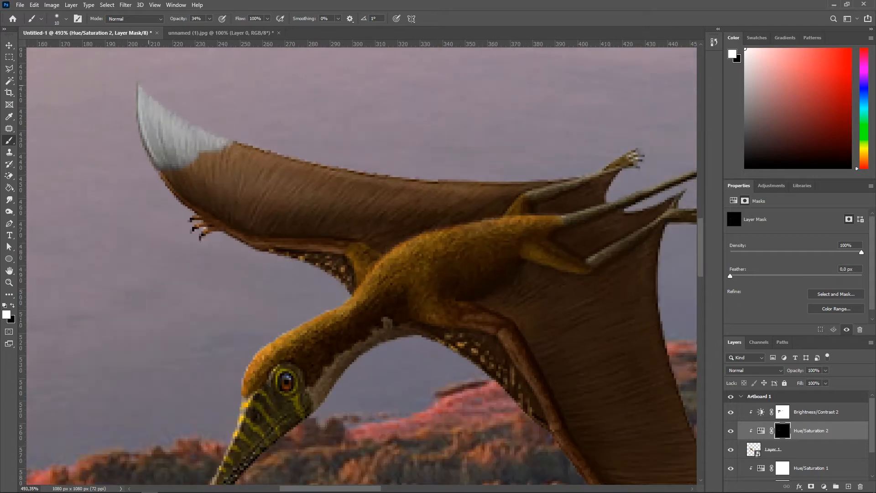
scroll(384, 165, down, 5)
drag(385, 165, 445, 165)
mouse_move(538, 246)
mouse_down()
mouse_move(283, 142)
mouse_move(360, 123)
mouse_up()
scroll(468, 137, down, 14)
mouse_move(449, 168)
mouse_down()
mouse_move(253, 190)
mouse_move(233, 182)
mouse_move(251, 205)
mouse_up()
scroll(251, 192, up, 20)
Step: Switch to black and touch up the Brightness/Contrast 2 mask near the upper wing
click(782, 412)
key(x)
click(253, 196)
scroll(311, 198, down, 6)
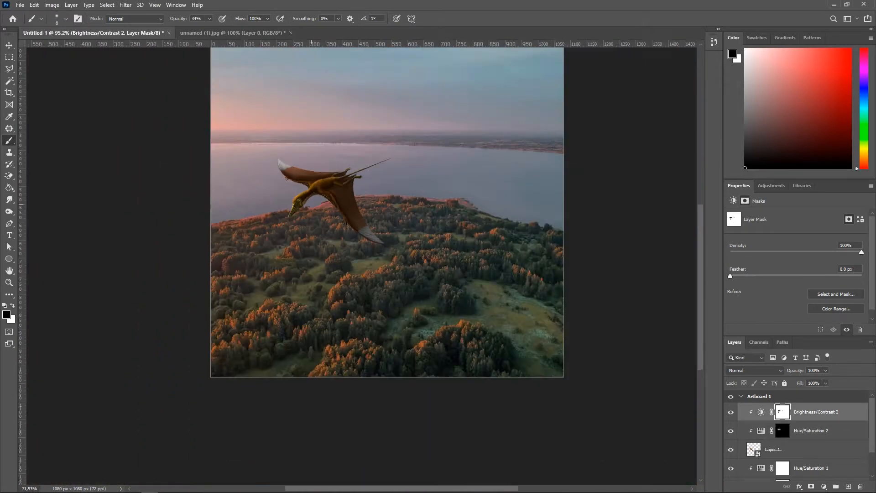
scroll(363, 231, up, 4)
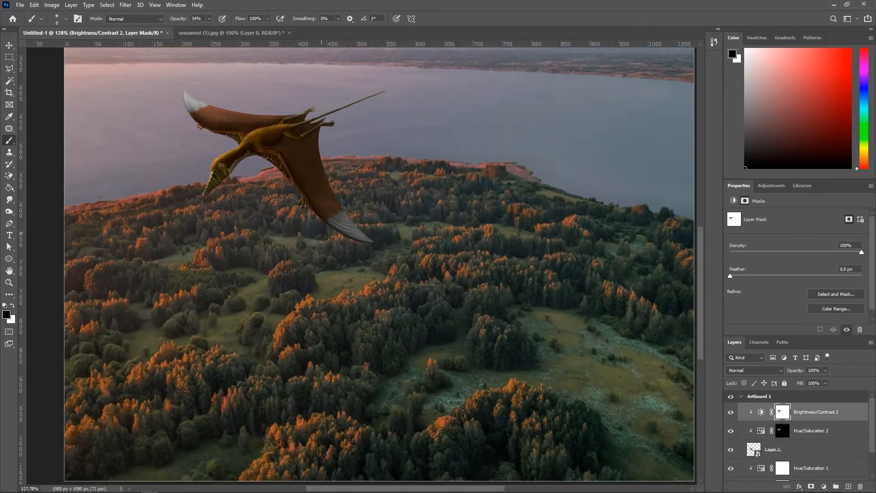
scroll(320, 219, down, 3)
scroll(169, 137, up, 4)
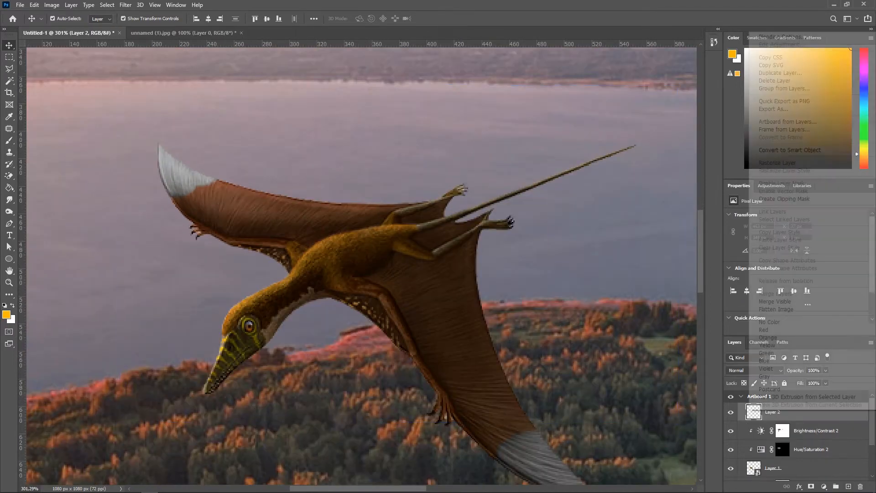
Step: Pick an orange foreground colour for brushing on the new Layer 2 clipped to the pterosaur
key(b)
alt+click(109, 390)
alt+right_click(192, 160)
drag(182, 161, 152, 145)
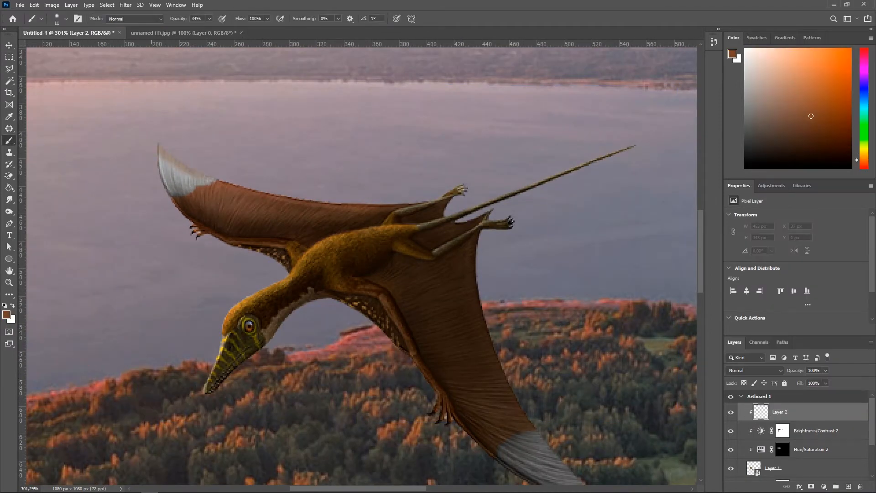
mouse_move(864, 160)
mouse_down()
mouse_move(863, 55)
mouse_move(864, 161)
mouse_up()
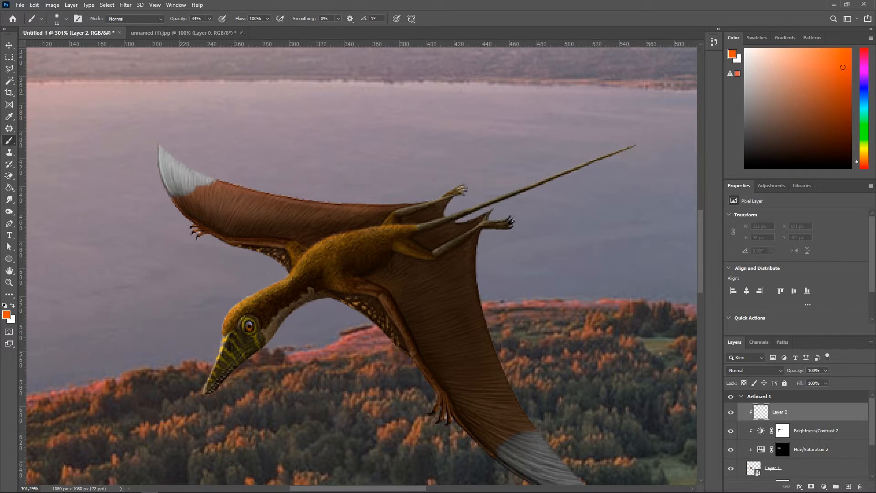
drag(174, 160, 159, 148)
key(ctrl+z)
key(ctrl+z)
Step: Paint orange with a soft 63 px brush at 34% opacity over the pterosaur's neck and body on Layer 2
scroll(146, 162, up, 3)
alt+right_click(165, 154)
scroll(411, 155, down, 4)
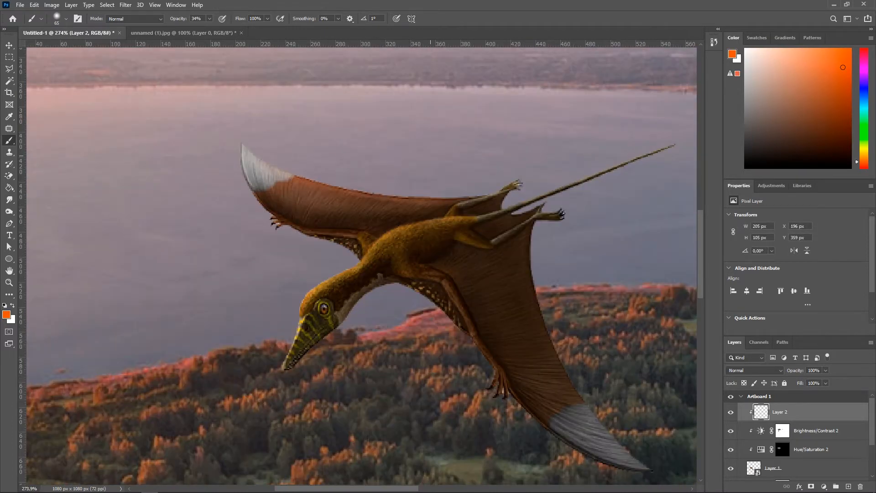
drag(337, 183, 257, 157)
scroll(146, 136, down, 3)
scroll(338, 214, up, 4)
scroll(209, 239, down, 4)
scroll(243, 250, up, 5)
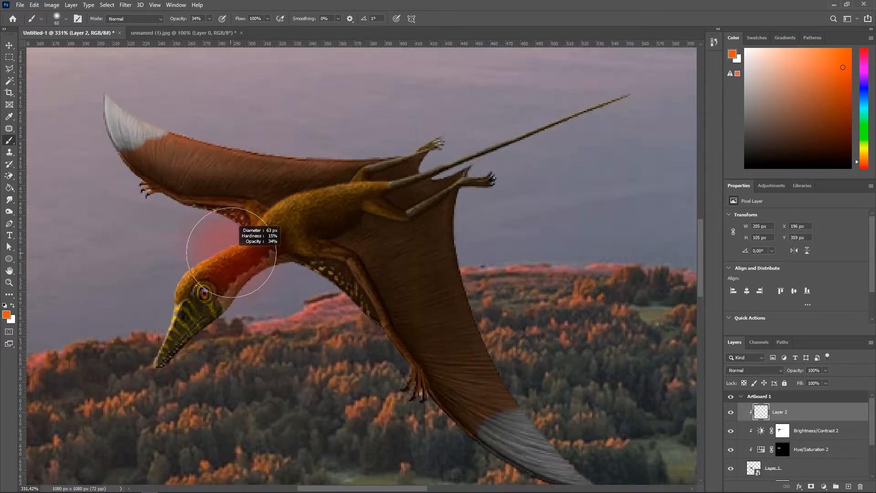
alt+right_click(238, 252)
scroll(217, 261, down, 6)
drag(214, 274, 337, 206)
scroll(302, 228, up, 3)
Step: Erase the orange from the upper wing with a soft 36 px Eraser at 100% opacity
click(9, 175)
right_click(9, 175)
click(47, 176)
scroll(198, 246, down, 4)
right_click(194, 249)
click(207, 331)
alt+right_click(141, 293)
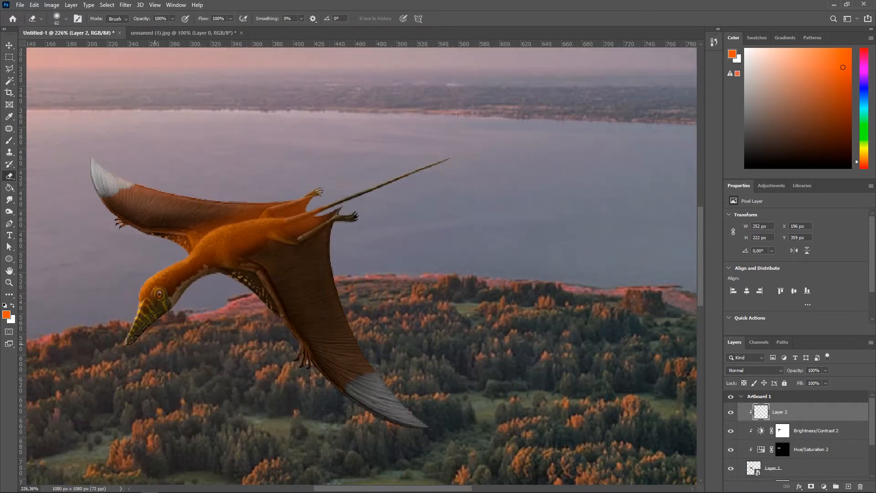
scroll(225, 215, up, 3)
alt+right_click(225, 215)
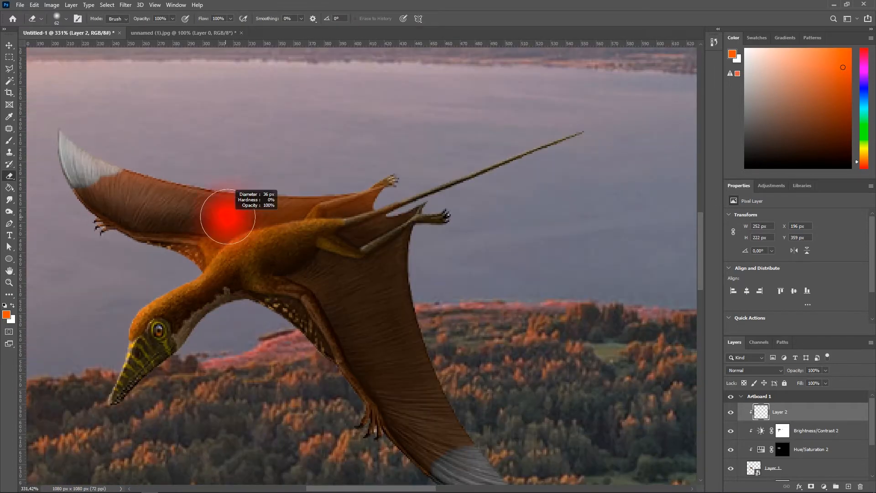
mouse_move(250, 235)
mouse_down()
mouse_move(401, 196)
mouse_move(440, 215)
mouse_up()
scroll(442, 219, down, 5)
scroll(319, 285, up, 7)
alt+right_click(199, 339)
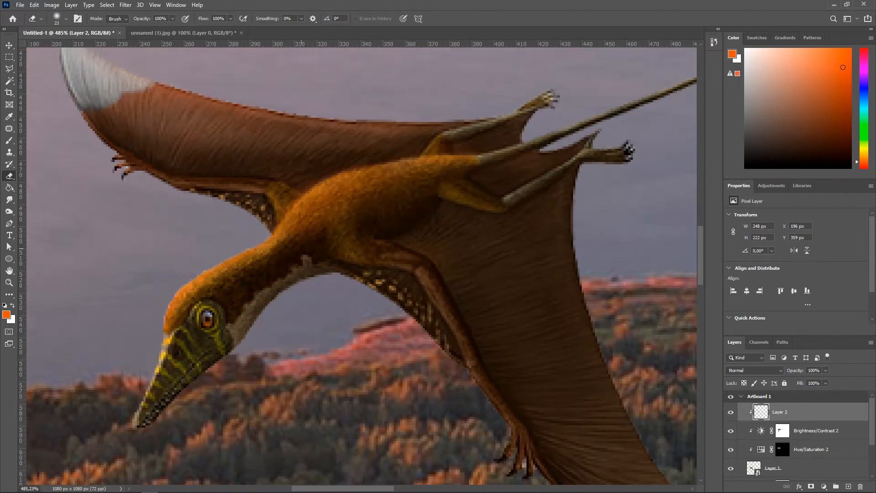
scroll(425, 283, down, 5)
scroll(425, 283, up, 4)
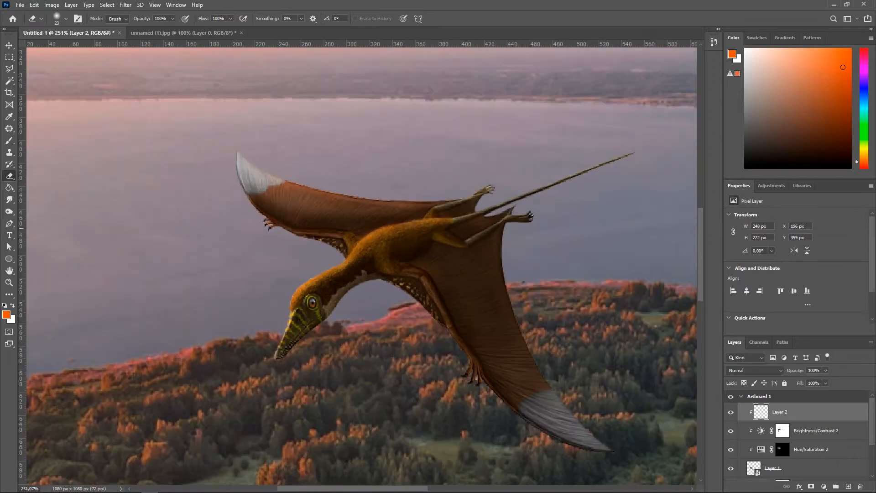
Step: Paint more orange over the pterosaur's neck and shoulder on Layer 2 with the soft brush at 34% opacity
scroll(228, 193, down, 1)
scroll(229, 192, up, 3)
key(b)
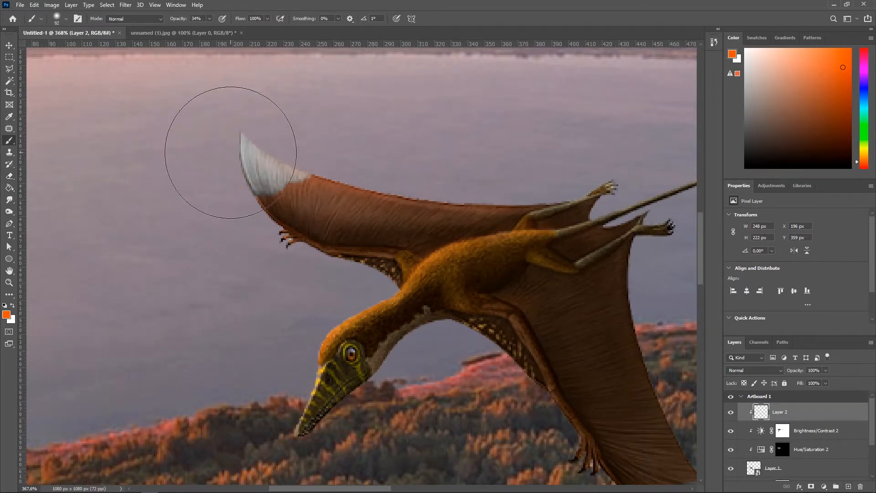
scroll(229, 147, down, 5)
scroll(229, 147, up, 2)
scroll(457, 162, down, 2)
scroll(475, 165, up, 3)
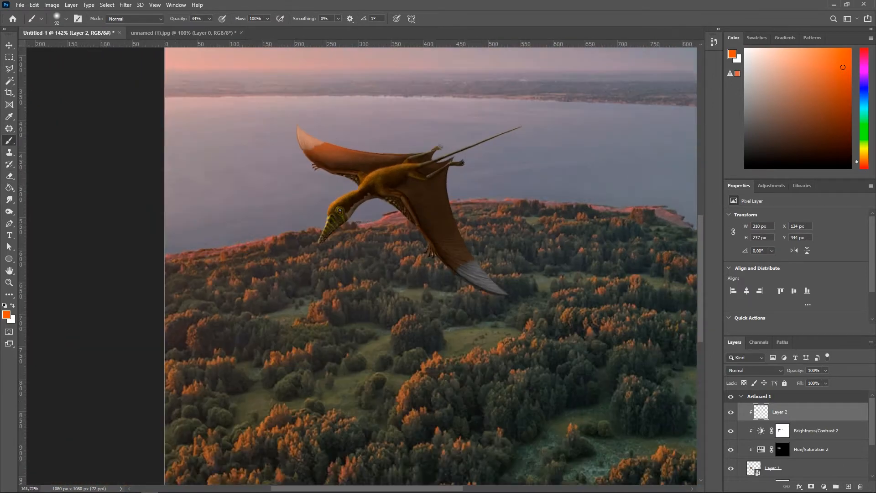
scroll(270, 171, up, 3)
mouse_move(321, 175)
mouse_down()
mouse_move(283, 183)
mouse_move(459, 191)
mouse_move(529, 221)
mouse_up()
scroll(199, 185, up, 2)
scroll(465, 210, down, 4)
scroll(466, 209, up, 5)
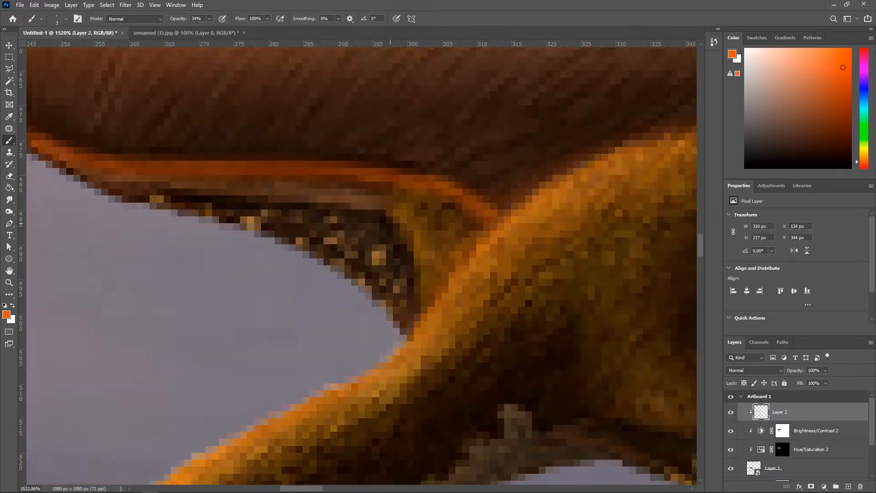
drag(390, 223, 539, 229)
Step: Erase orange spill along the upper wing's lower edge, lowering the Eraser opacity to 48%
key(e)
drag(172, 174, 153, 175)
drag(180, 164, 374, 190)
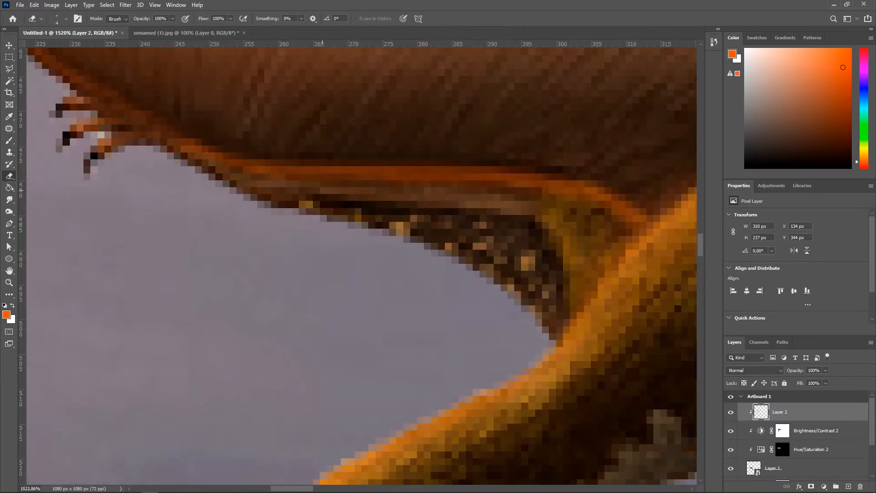
scroll(296, 219, down, 6)
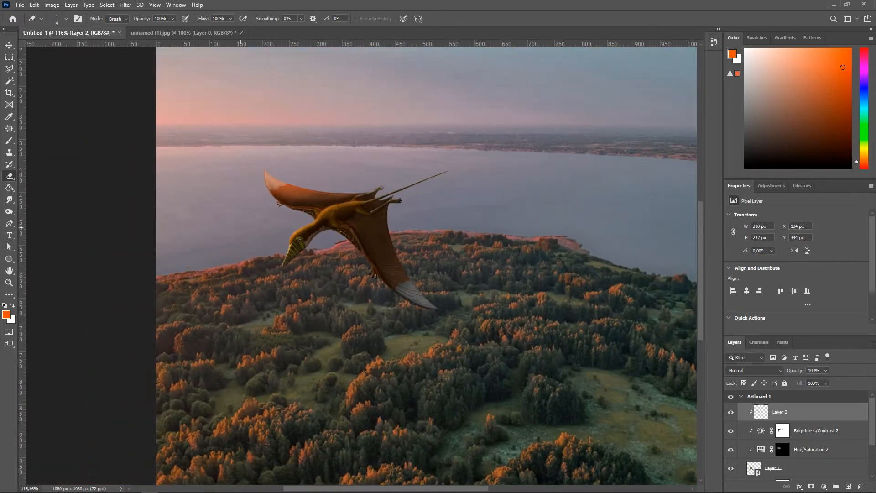
scroll(290, 220, up, 6)
drag(145, 19, 122, 19)
drag(239, 131, 243, 130)
Step: Paint an orange rim light along the pterosaur's neck and head with the brush at 64% opacity
scroll(346, 265, down, 6)
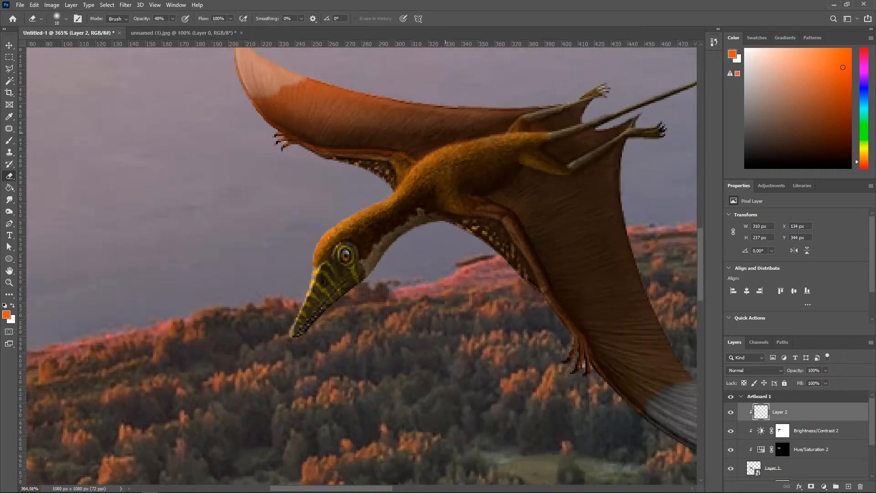
scroll(347, 265, up, 7)
key(j)
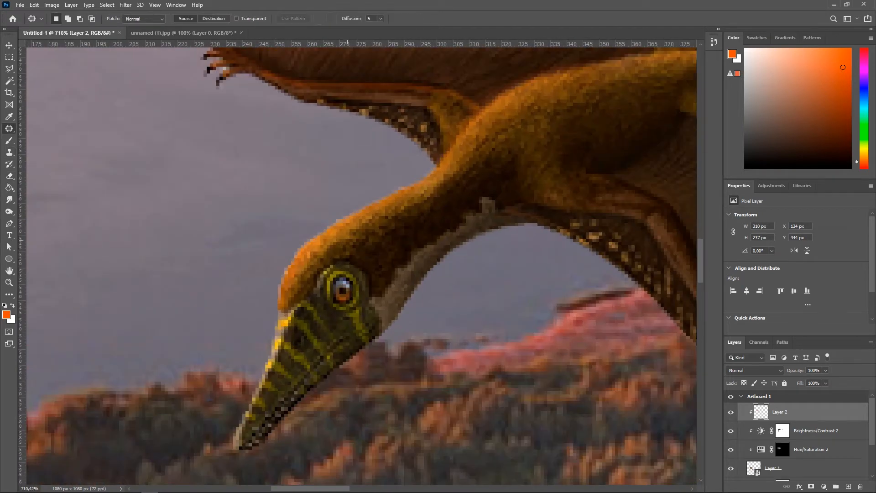
key(b)
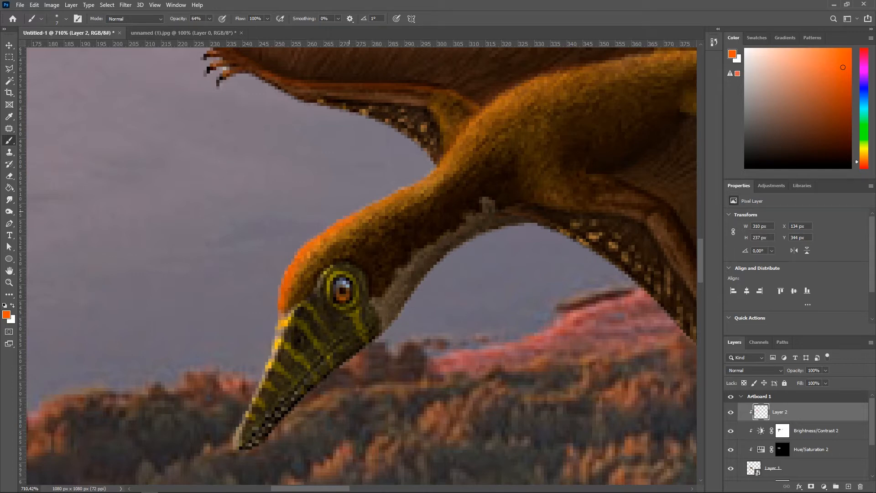
drag(316, 277, 259, 340)
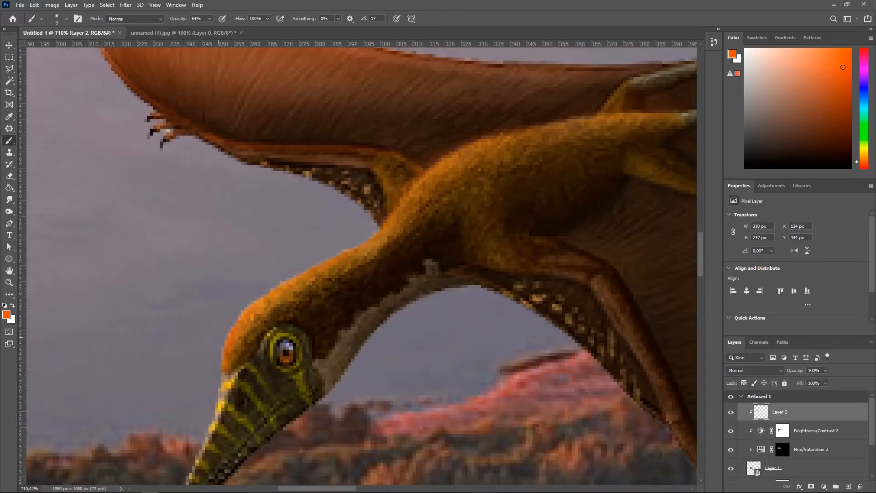
scroll(422, 220, up, 6)
drag(385, 217, 368, 217)
drag(354, 231, 363, 221)
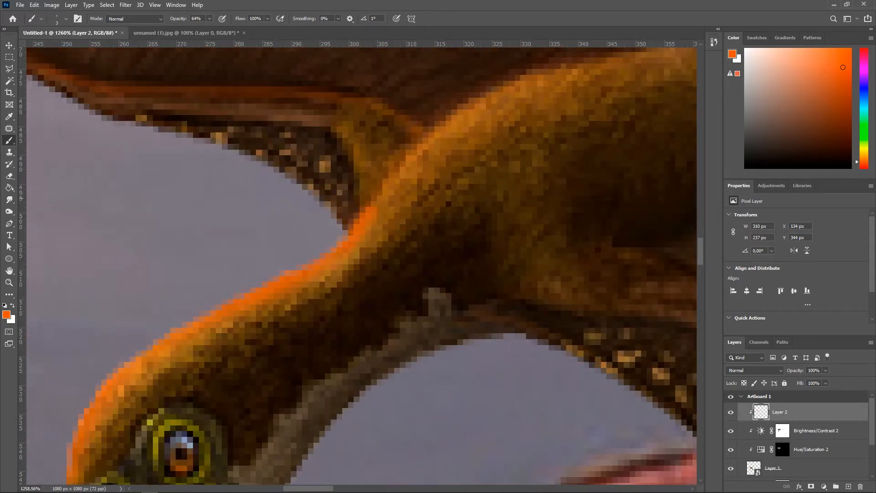
Step: Undo the last neck stroke and repaint orange over the forearm at 55% brush opacity
drag(209, 29, 206, 29)
scroll(349, 352, down, 8)
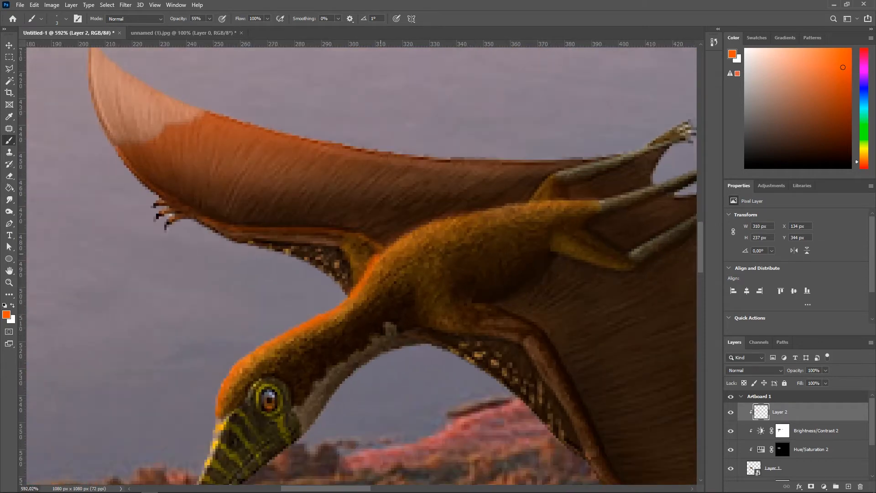
key(ctrl+z)
drag(572, 200, 601, 200)
scroll(599, 214, down, 9)
scroll(676, 220, up, 6)
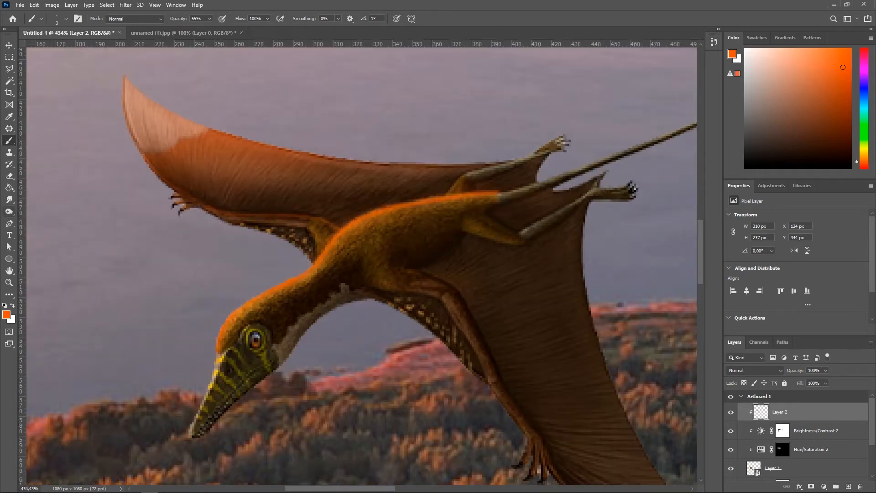
click(9, 176)
scroll(473, 207, up, 4)
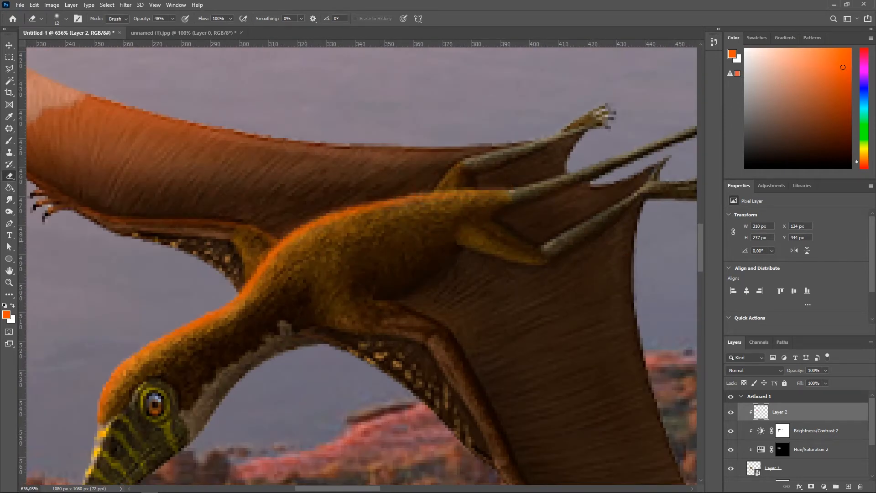
scroll(267, 300, down, 10)
scroll(233, 235, up, 6)
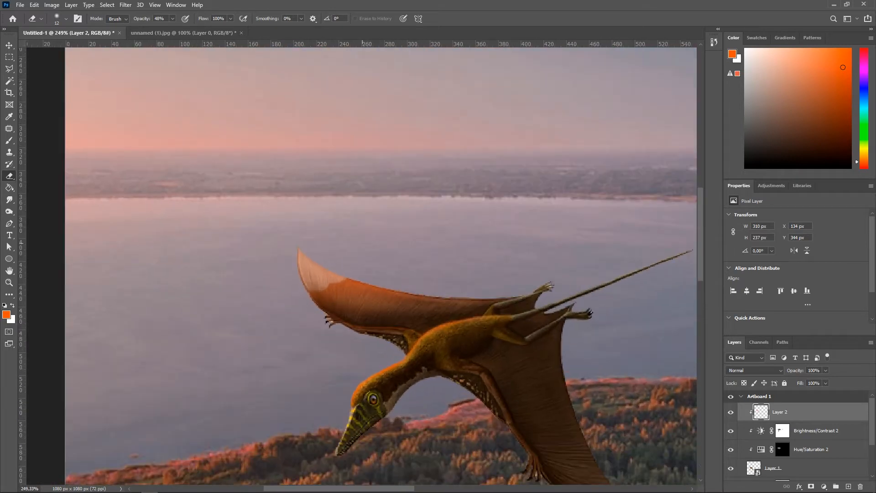
click(9, 141)
scroll(328, 338, up, 8)
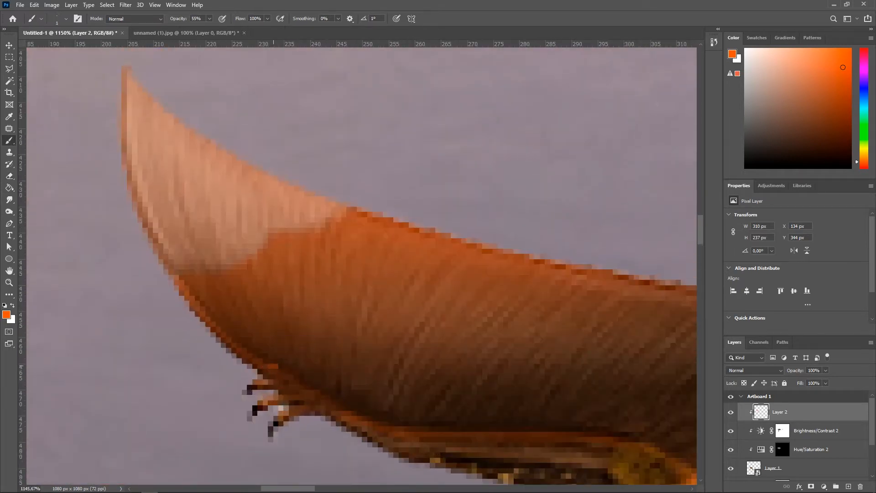
scroll(217, 255, down, 3)
Step: Set the brush smoothing to 40%
click(338, 19)
drag(336, 29, 376, 28)
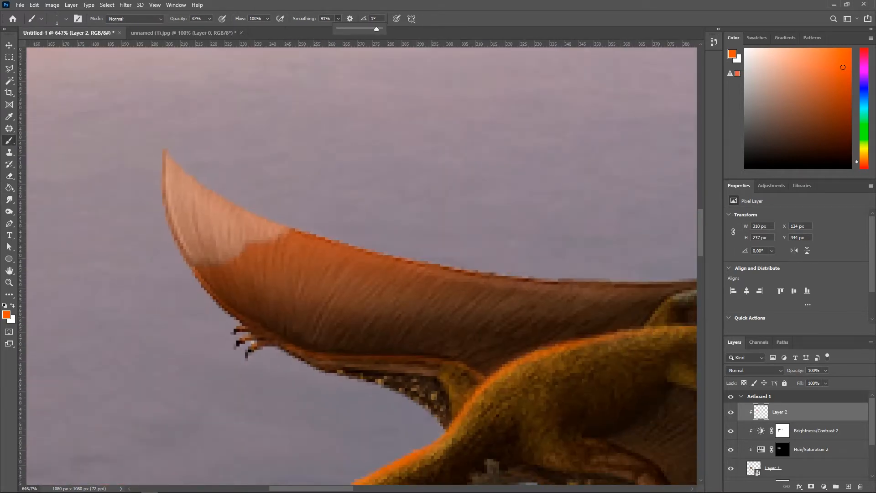
scroll(236, 242, up, 5)
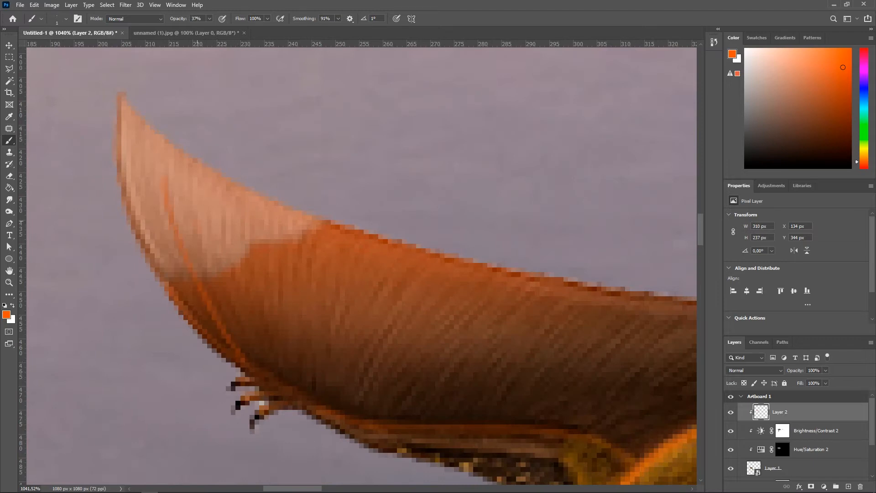
scroll(203, 259, down, 5)
scroll(202, 259, up, 5)
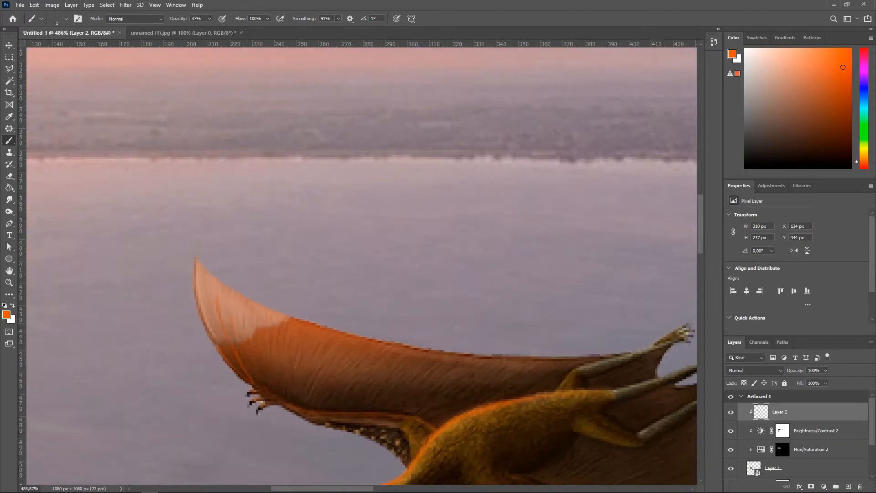
scroll(202, 259, down, 1)
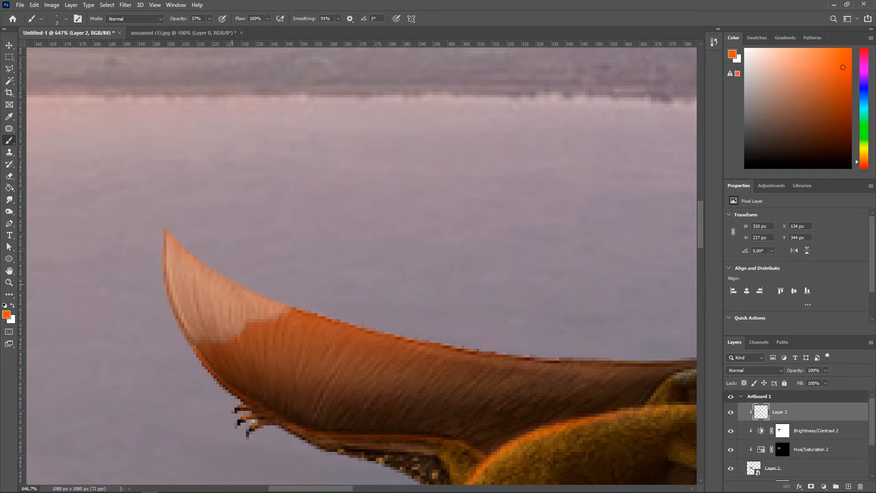
drag(338, 28, 318, 29)
Step: Inspect the pterosaur's wing tips, claws and tail up close for leftover paint
scroll(256, 297, up, 1)
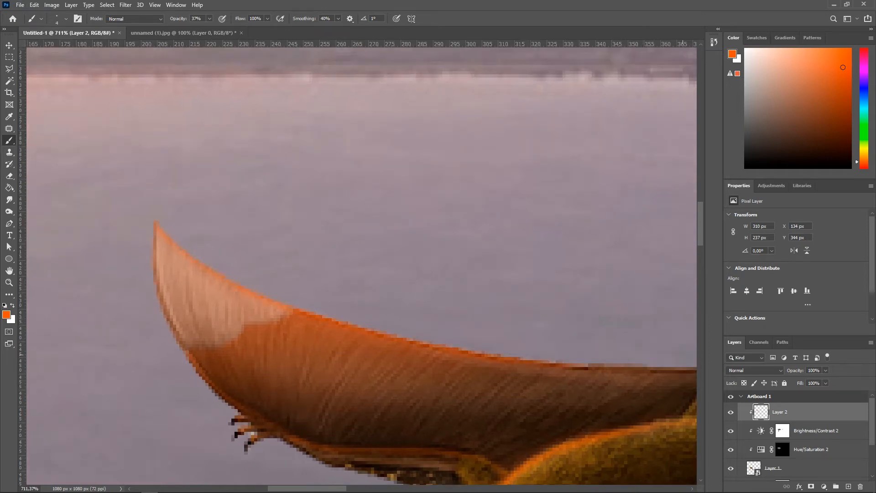
scroll(252, 380, down, 3)
scroll(251, 379, up, 6)
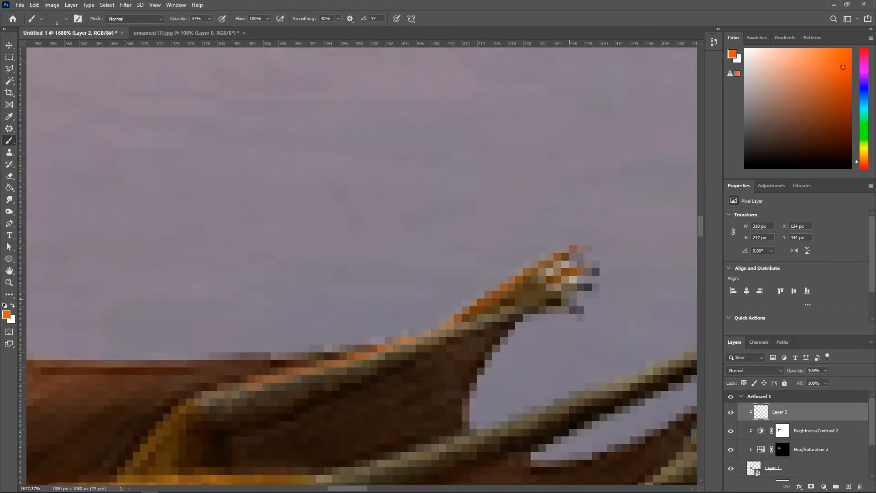
scroll(304, 431, down, 4)
scroll(304, 431, up, 3)
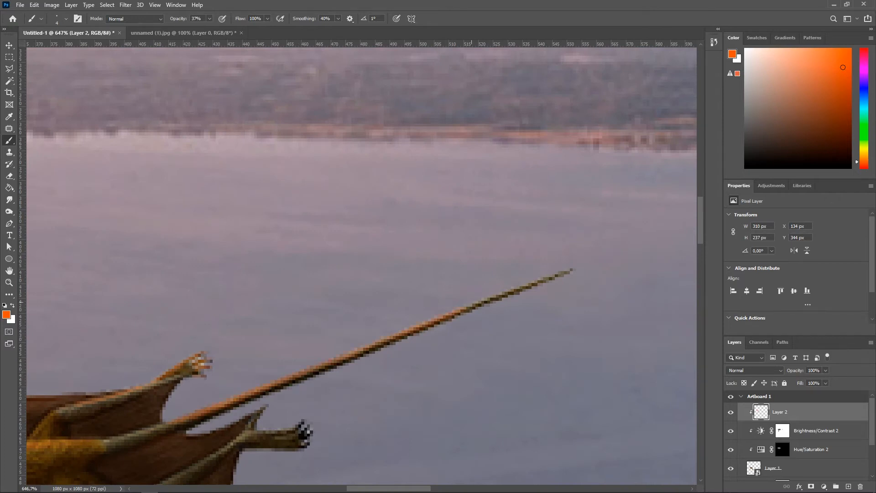
scroll(361, 264, down, 3)
scroll(360, 265, up, 5)
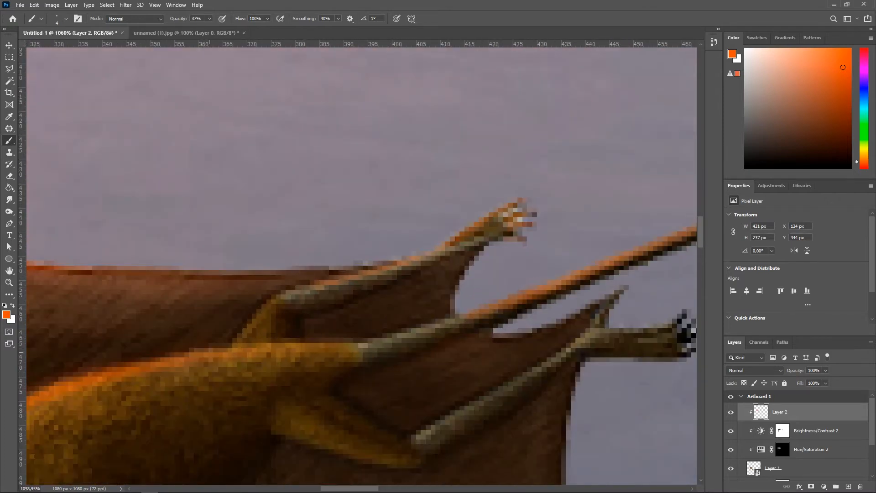
scroll(473, 332, down, 3)
scroll(472, 332, up, 2)
key(e)
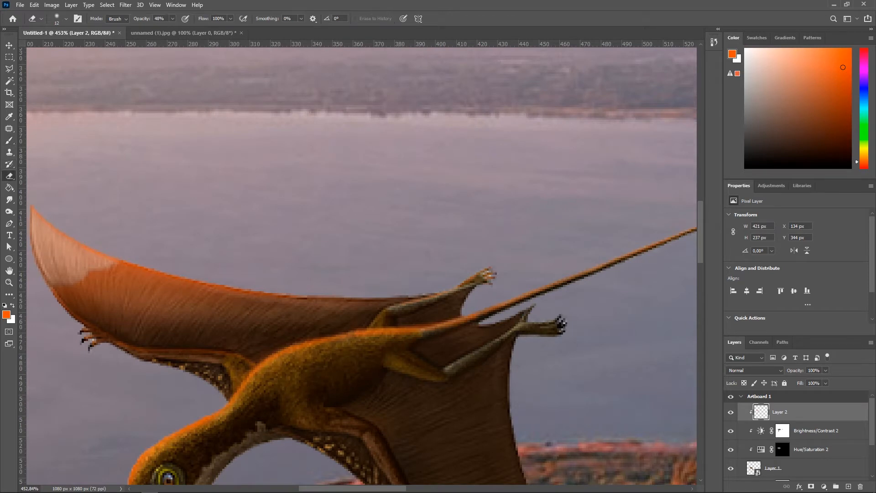
scroll(462, 333, up, 2)
scroll(462, 333, down, 3)
scroll(463, 334, up, 3)
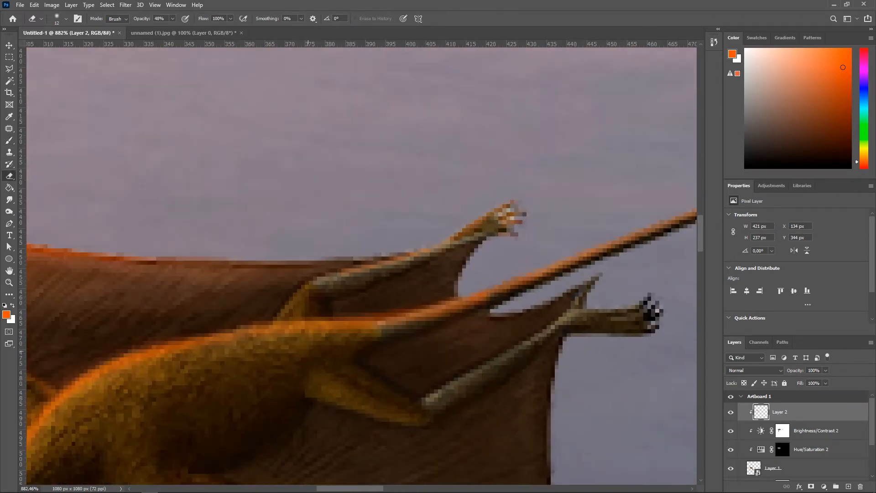
scroll(361, 265, down, 3)
scroll(361, 264, up, 3)
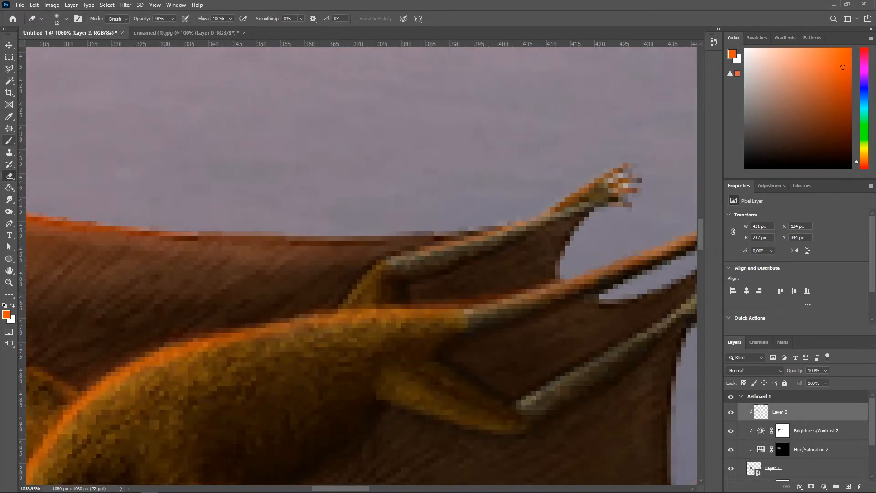
key(b)
scroll(360, 264, down, 1)
key(e)
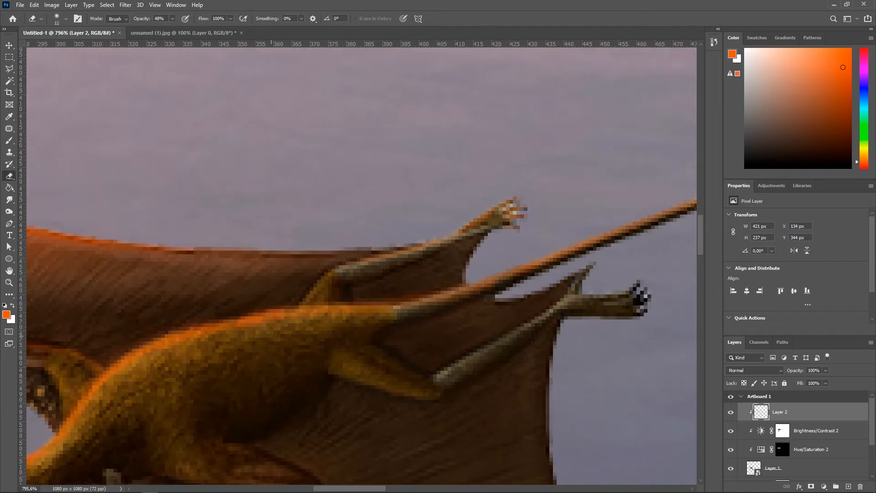
scroll(361, 265, down, 2)
scroll(264, 368, up, 1)
scroll(319, 366, down, 5)
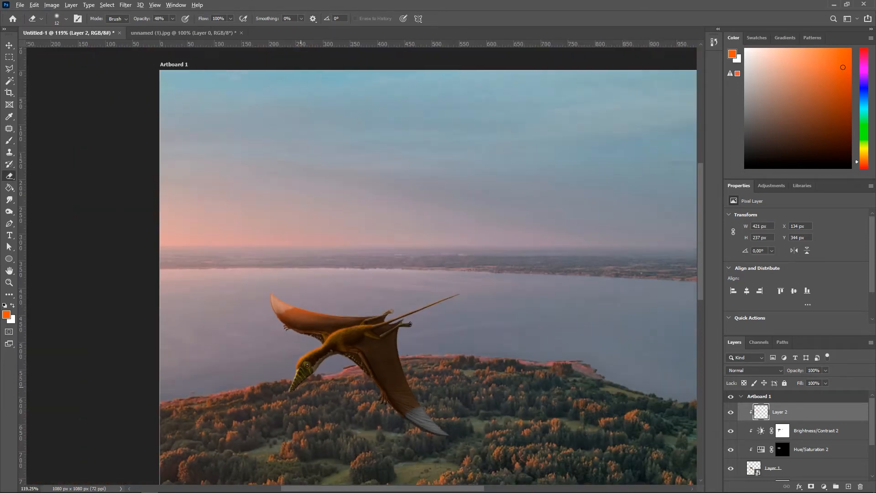
scroll(320, 366, up, 2)
scroll(248, 192, down, 2)
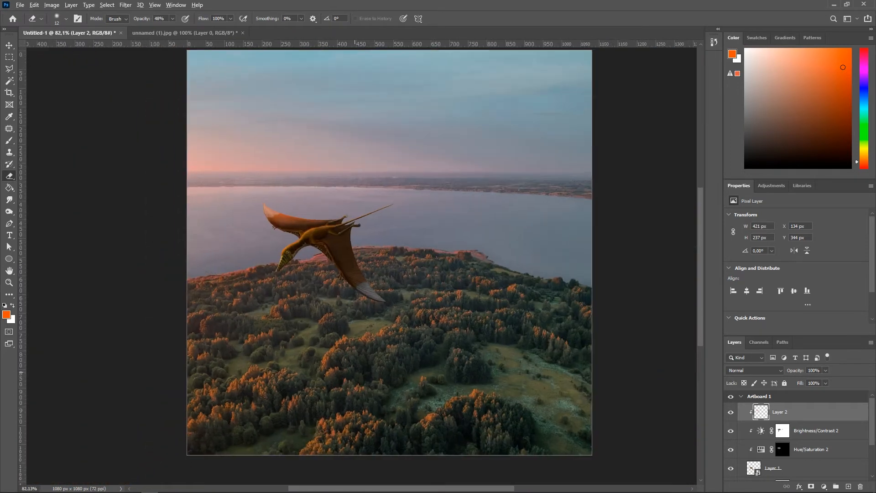
scroll(248, 192, up, 1)
key(v)
click(456, 329)
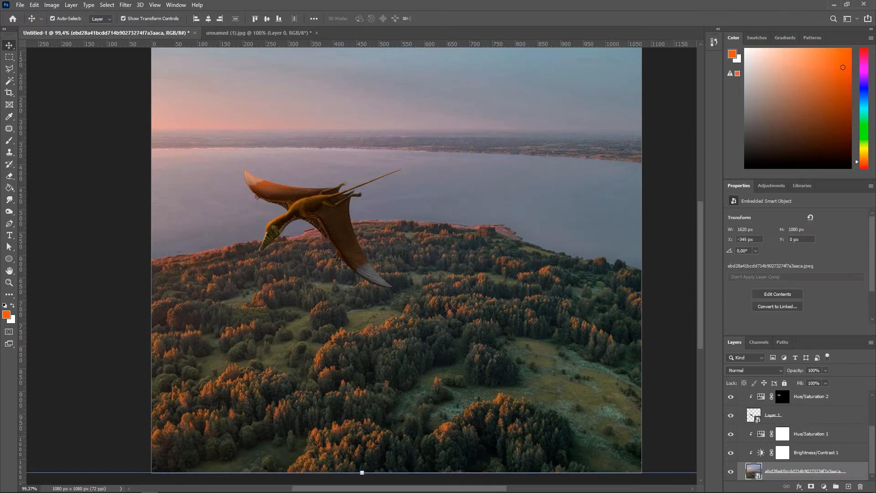
click(816, 453)
scroll(518, 296, down, 4)
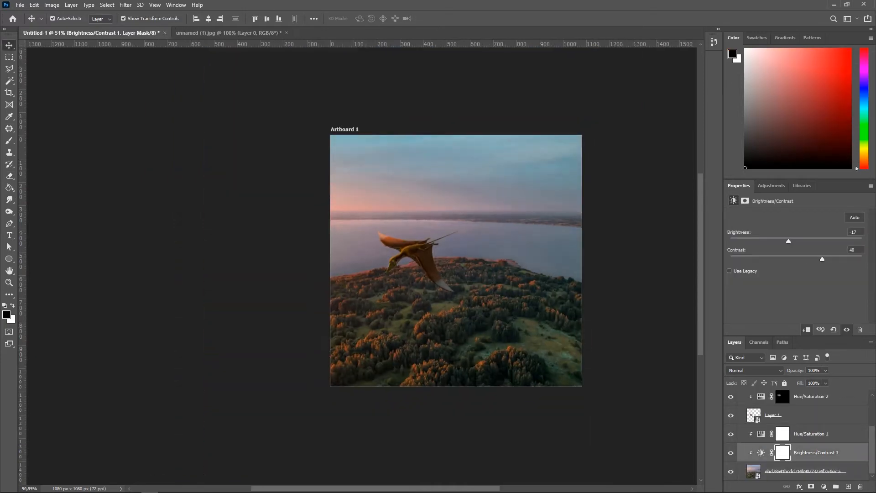
scroll(456, 274, up, 4)
scroll(456, 274, down, 3)
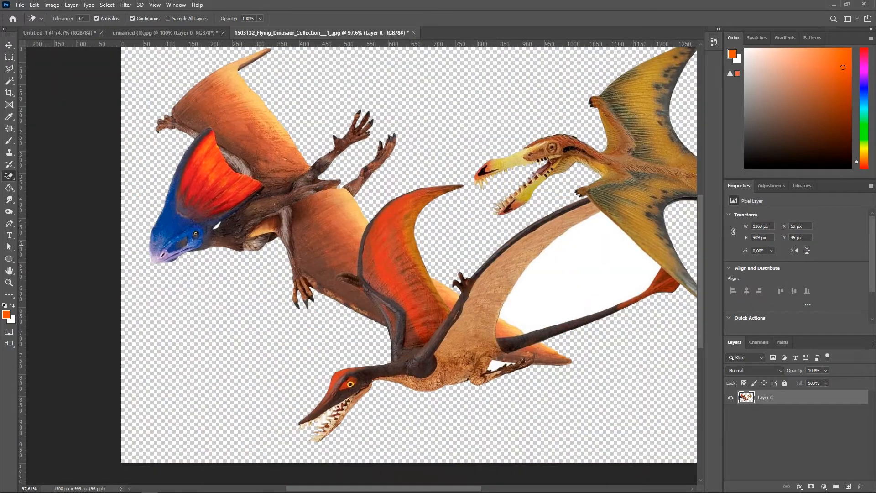
Step: Open the Flying_Dinosaur_Collection image as a separate document
click(551, 259)
scroll(175, 242, up, 5)
click(243, 216)
mouse_move(547, 365)
mouse_down()
mouse_move(437, 261)
mouse_move(309, 173)
mouse_up()
click(463, 249)
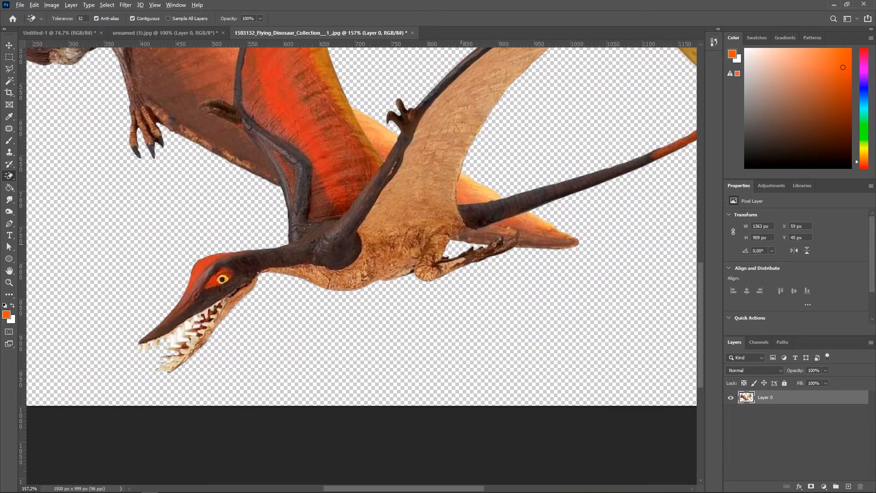
Step: Convert the dinosaur layer to a smart object and drag it into the composite's sky
scroll(463, 249, down, 5)
key(v)
right_click(776, 397)
click(793, 135)
drag(392, 294, 466, 298)
drag(664, 269, 329, 269)
drag(313, 259, 541, 181)
scroll(589, 179, up, 5)
key(Return)
Step: Scale the dinosaur flock to about 265 × 176 px and place it in the upper-right sky
scroll(509, 175, down, 5)
drag(496, 177, 506, 176)
click(626, 164)
scroll(315, 137, up, 1)
scroll(296, 290, up, 4)
scroll(327, 281, down, 3)
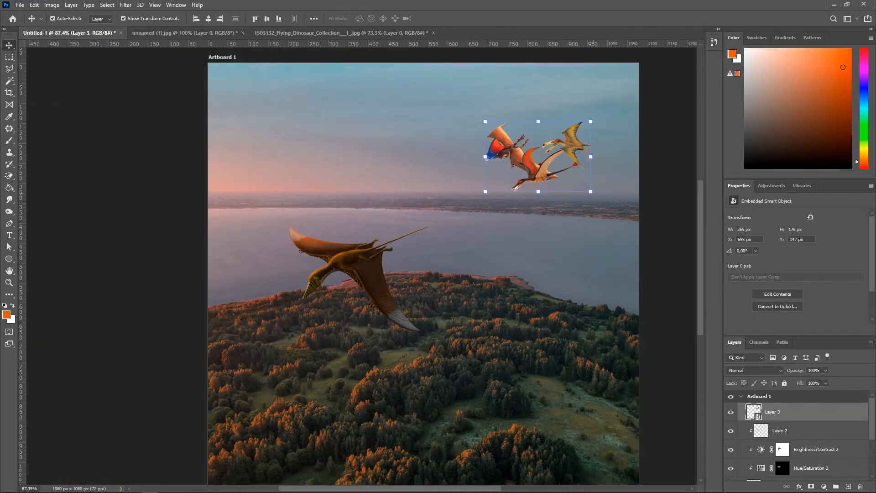
click(602, 203)
click(538, 169)
drag(603, 207, 608, 198)
key(Return)
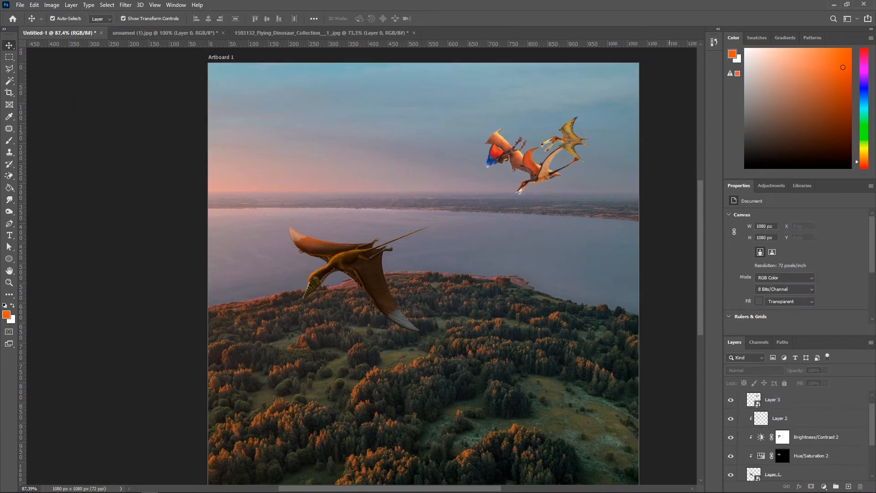
drag(773, 451, 772, 450)
key(ctrl+z)
scroll(794, 433, down, 1)
scroll(630, 196, down, 1)
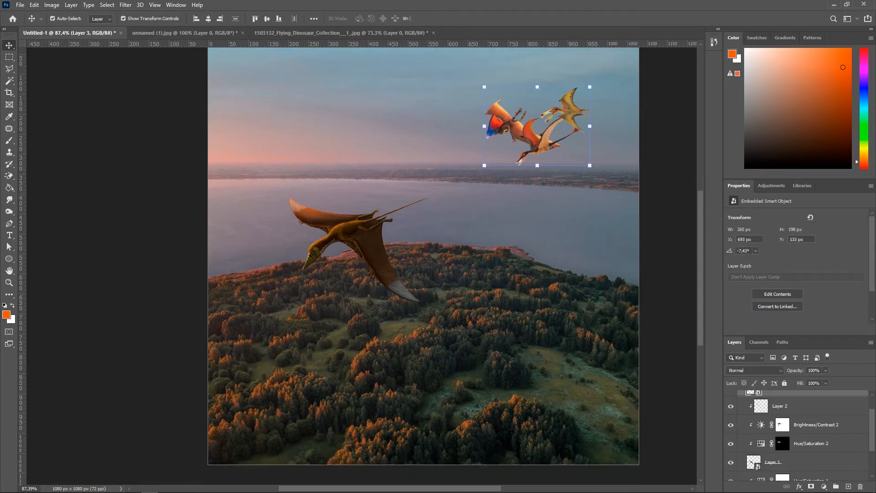
Step: Copy the pterosaur's Hue/Saturation 2 and Brightness/Contrast 2 adjustment layers and paste them clipped onto the flock layer
scroll(630, 196, up, 3)
click(813, 425)
shift+click(810, 444)
key(ctrl+c)
scroll(803, 434, up, 1)
click(799, 413)
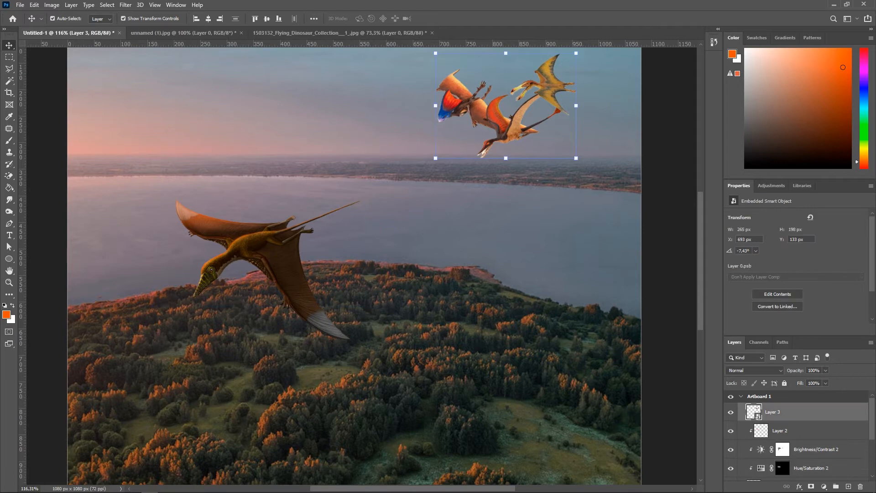
key(ctrl+v)
right_click(799, 414)
click(796, 205)
scroll(652, 137, down, 5)
click(658, 205)
scroll(658, 205, up, 4)
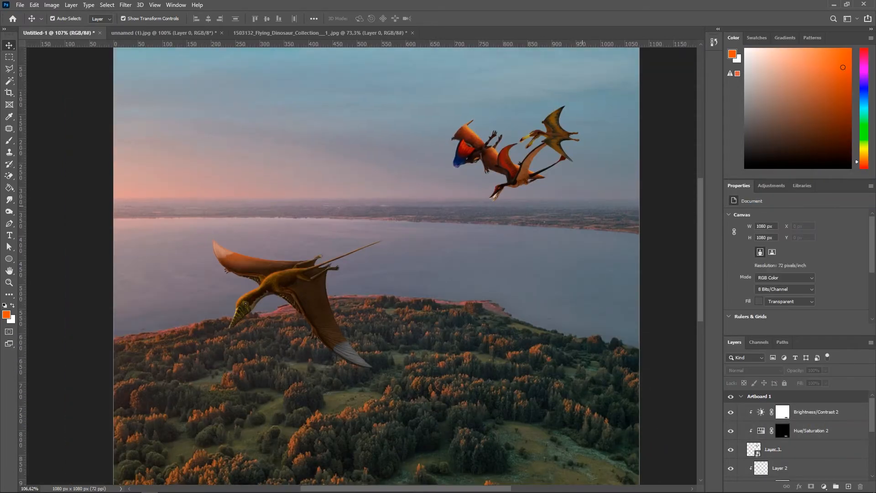
Step: Open the flock smart object's contents and clean up the gaps between the lower pterosaur's teeth with the Magic Eraser
scroll(658, 205, down, 4)
scroll(657, 205, up, 4)
scroll(584, 206, up, 4)
click(460, 205)
scroll(459, 207, up, 13)
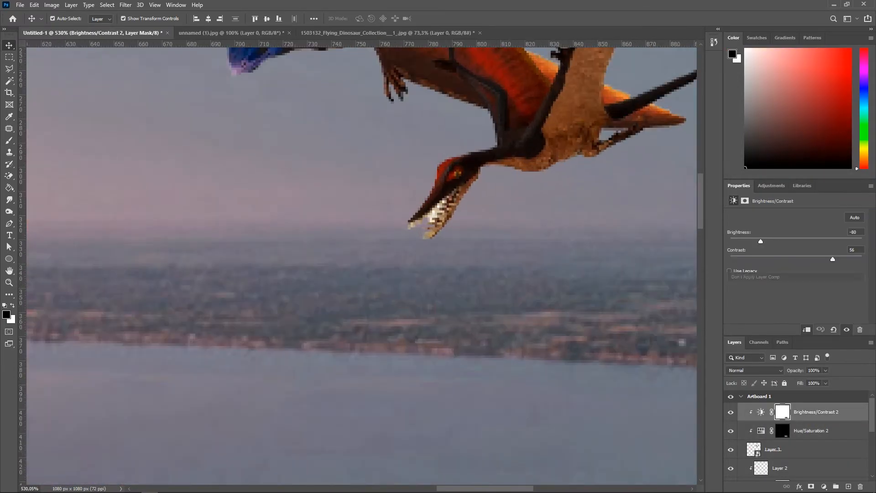
double_click(753, 449)
click(542, 211)
scroll(238, 436, up, 10)
drag(194, 465, 269, 288)
scroll(269, 288, up, 6)
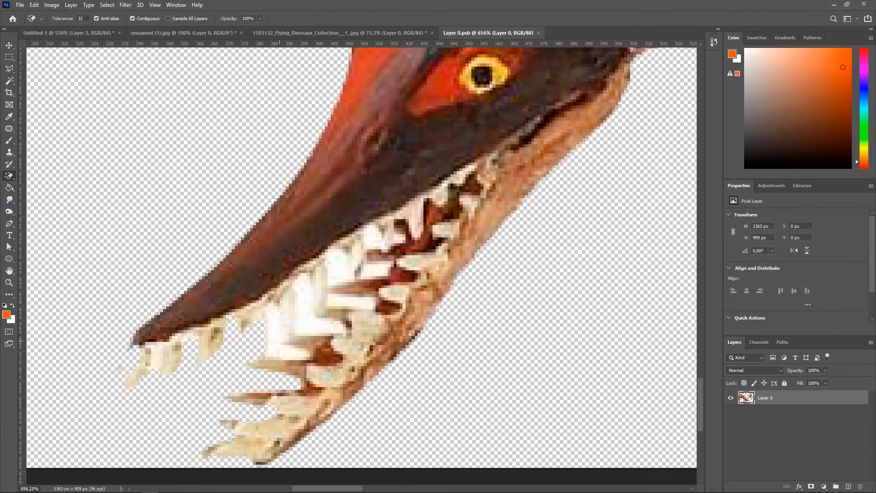
key(l)
scroll(281, 325, up, 3)
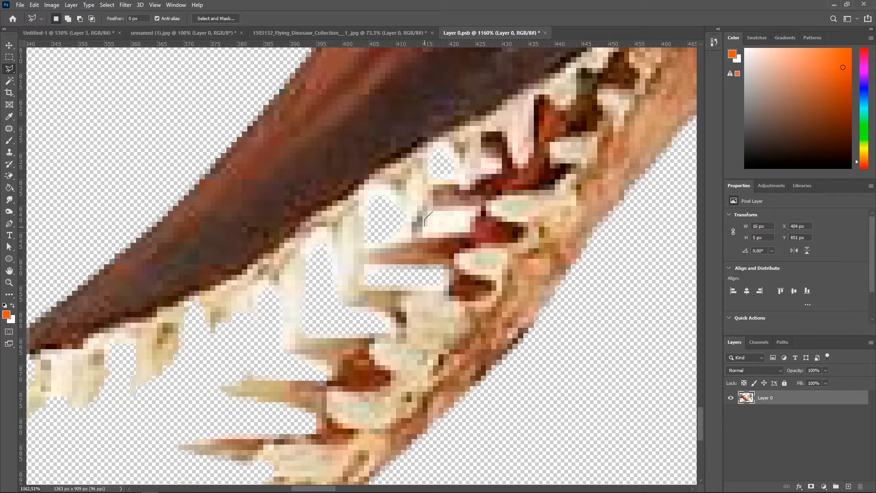
scroll(438, 230, down, 3)
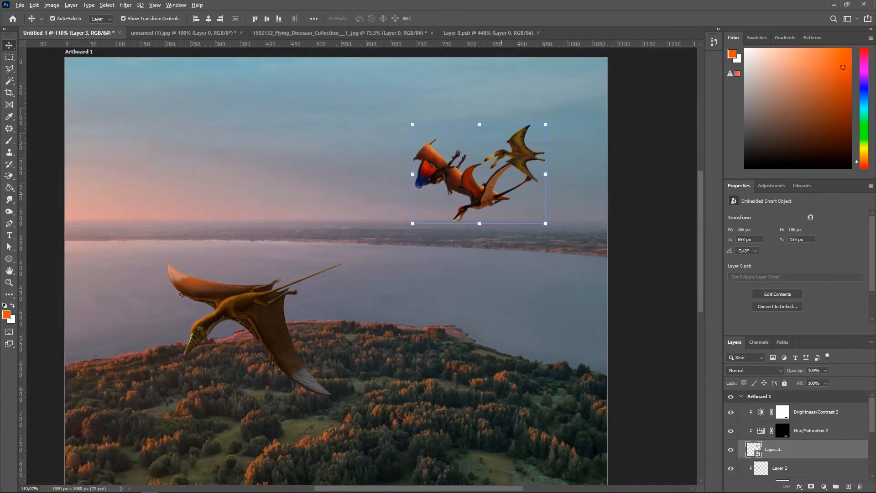
scroll(512, 201, down, 2)
click(553, 251)
scroll(553, 251, up, 1)
drag(483, 186, 518, 157)
drag(517, 158, 515, 157)
key(ctrl+z)
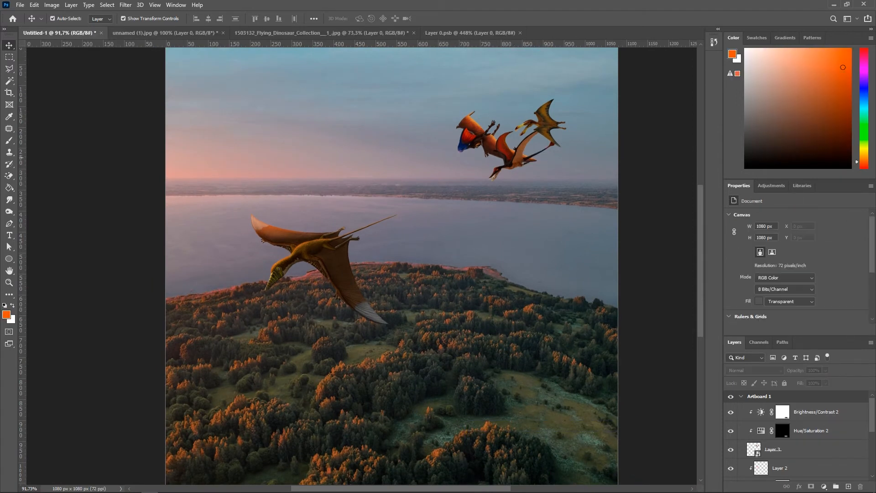
click(515, 157)
scroll(486, 330, down, 1)
scroll(486, 331, down, 2)
key(Delete)
key(alt+bracketleft)
key(alt+bracketright)
key(alt+bracketleft)
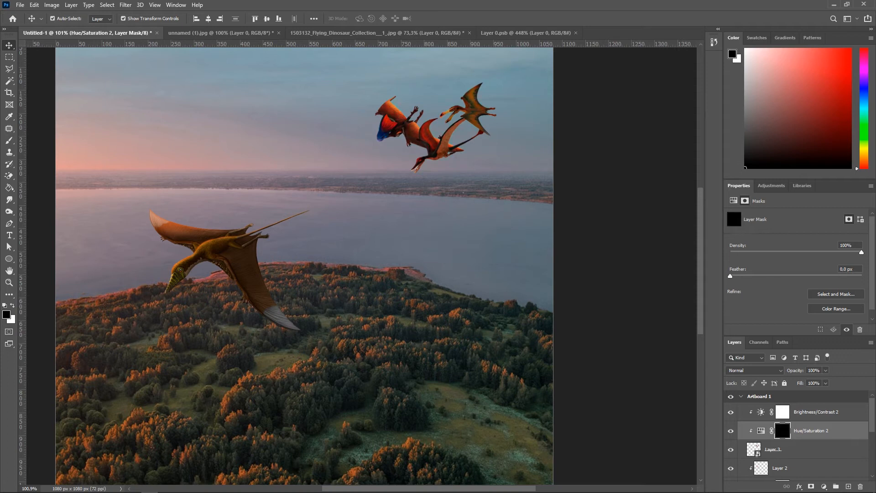
scroll(446, 173, up, 1)
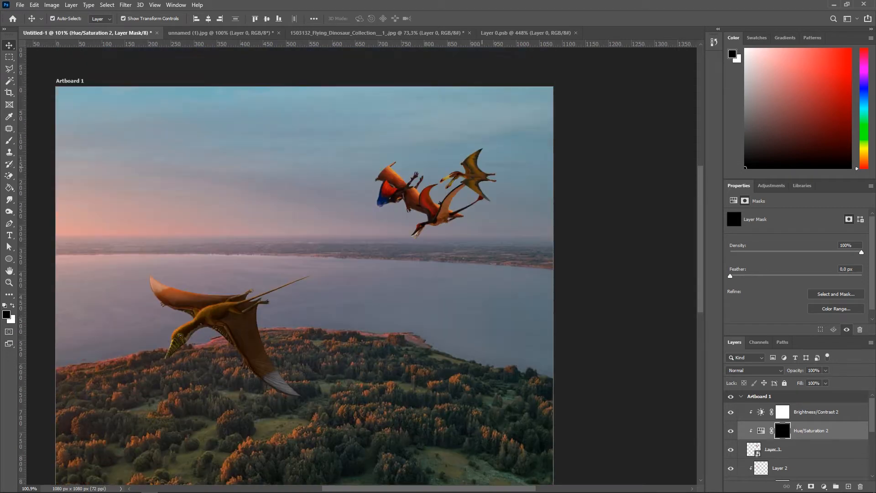
scroll(446, 173, up, 3)
scroll(353, 231, down, 1)
Step: Paint black at 37% opacity on the flock's Brightness/Contrast mask over the crested pterosaur's head and crest
click(353, 232)
scroll(325, 245, up, 8)
drag(245, 130, 265, 132)
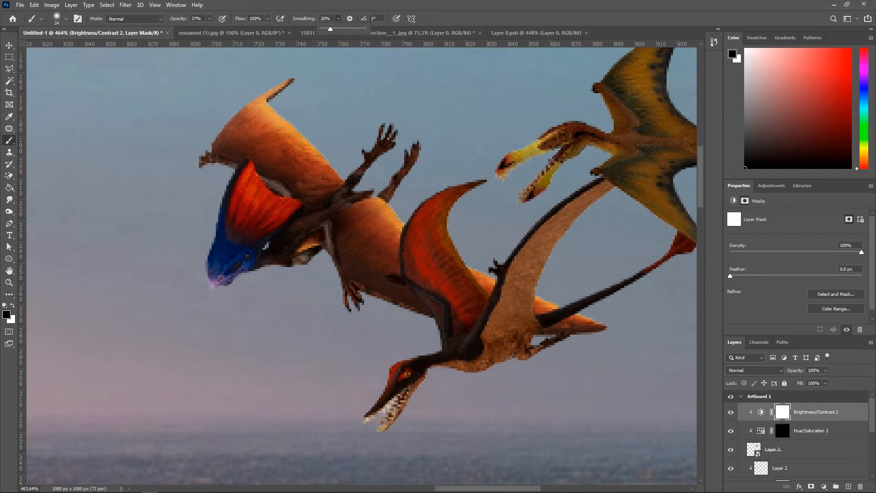
drag(227, 256, 219, 273)
scroll(219, 276, down, 3)
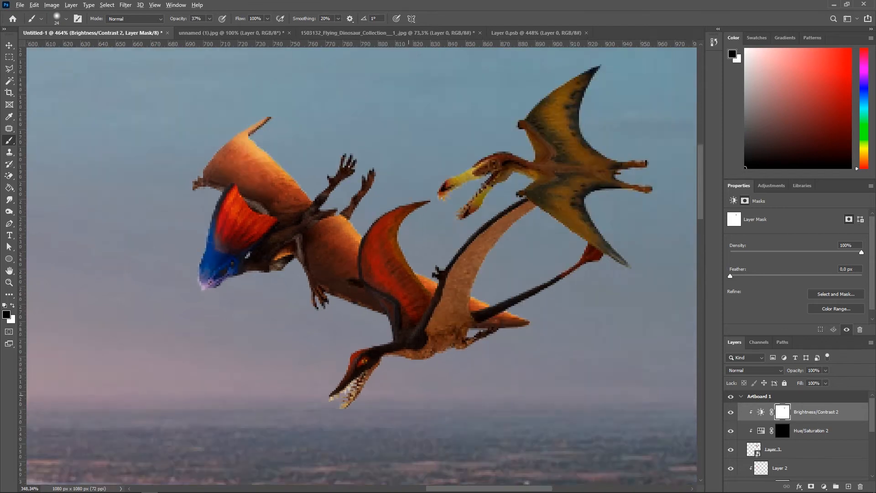
scroll(392, 169, up, 4)
drag(293, 189, 284, 189)
scroll(333, 198, down, 4)
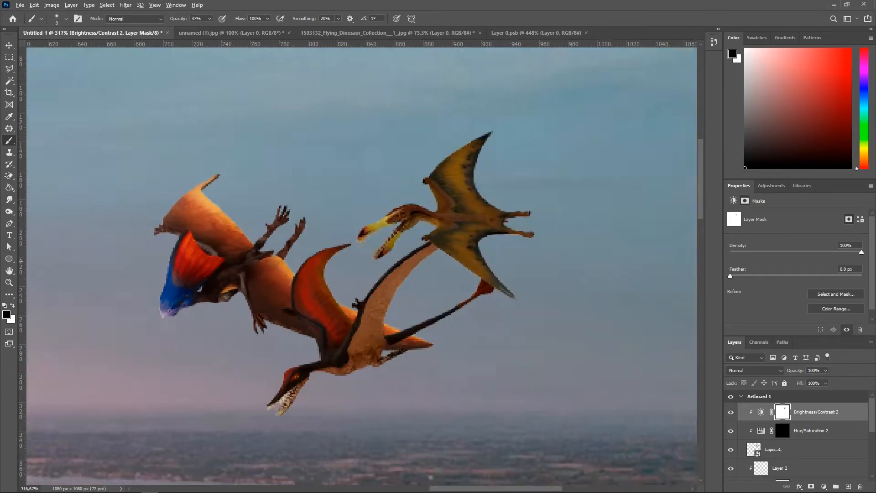
scroll(334, 199, up, 4)
scroll(333, 198, down, 4)
scroll(333, 198, up, 3)
scroll(429, 213, up, 4)
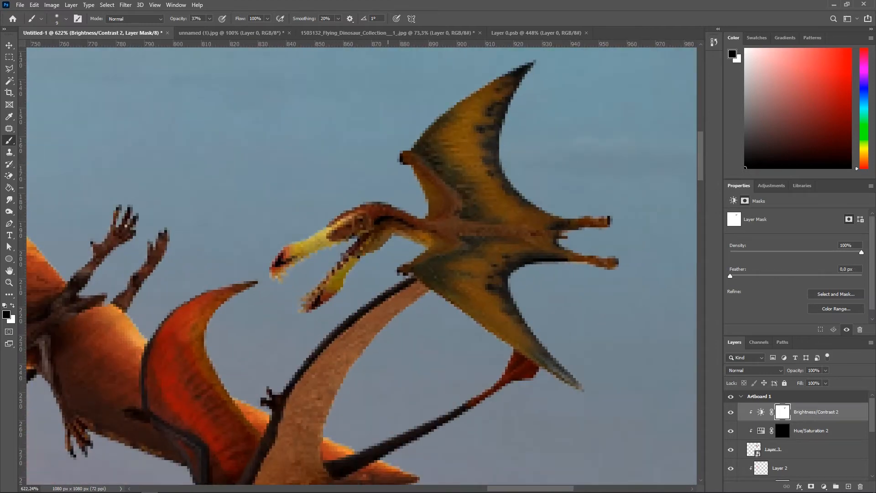
Step: Paint the Brightness/Contrast mask over the yellow pterosaur's wings and head, resizing the brush between strokes
drag(424, 123, 438, 124)
drag(495, 98, 461, 128)
scroll(425, 173, down, 4)
drag(461, 176, 439, 171)
scroll(502, 185, down, 4)
scroll(406, 219, up, 5)
scroll(329, 219, up, 1)
key(bracketleft)
key(bracketleft)
key(bracketleft)
drag(401, 207, 413, 245)
scroll(420, 237, down, 5)
scroll(484, 229, up, 5)
mouse_move(543, 199)
mouse_down()
mouse_move(493, 228)
mouse_move(475, 262)
mouse_move(477, 244)
mouse_up()
scroll(512, 274, down, 8)
scroll(467, 308, up, 5)
key(bracketleft)
key(bracketleft)
scroll(516, 230, down, 3)
drag(460, 193, 482, 225)
scroll(516, 241, down, 1)
scroll(505, 225, up, 3)
drag(533, 207, 491, 230)
scroll(495, 241, down, 4)
scroll(405, 210, up, 5)
key(bracketright)
key(bracketright)
key(bracketright)
key(bracketright)
key(bracketright)
key(bracketright)
key(bracketright)
key(bracketright)
key(bracketright)
drag(365, 130, 353, 153)
scroll(336, 209, down, 7)
scroll(487, 146, up, 2)
drag(492, 162, 497, 155)
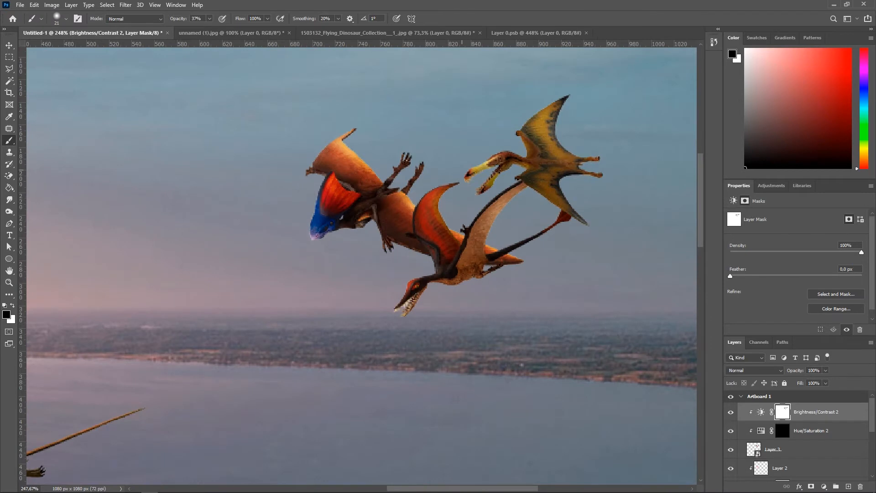
Step: Review the flock's masked adjustments against the sky at several zoom levels
scroll(549, 128, down, 3)
scroll(582, 167, up, 2)
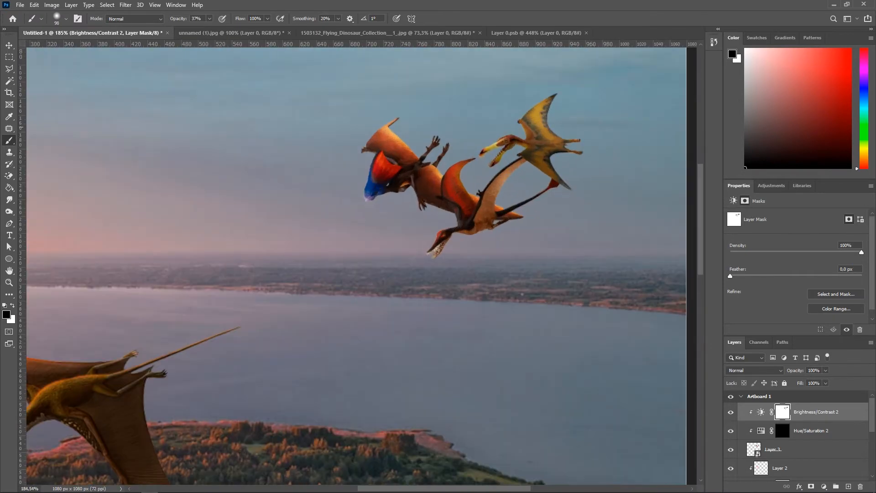
scroll(441, 152, up, 2)
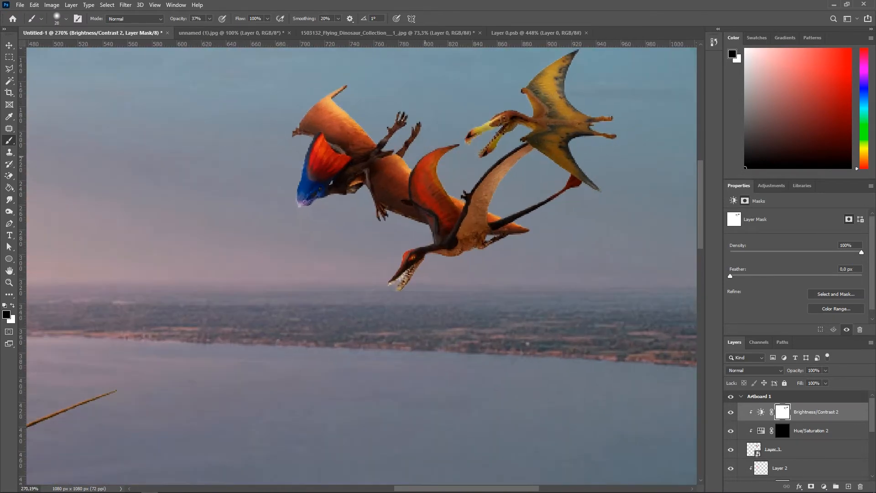
scroll(464, 178, down, 1)
scroll(525, 185, down, 6)
scroll(527, 187, up, 4)
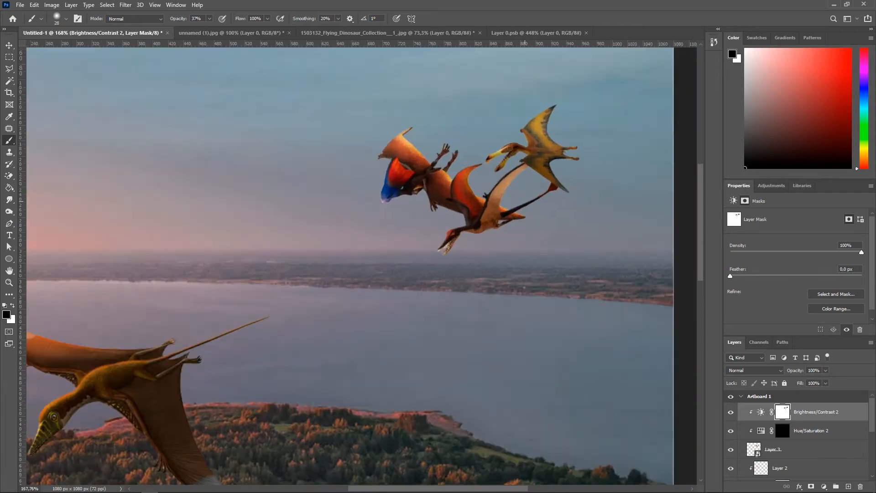
scroll(528, 188, down, 7)
scroll(529, 191, up, 5)
scroll(539, 183, down, 4)
scroll(546, 178, up, 4)
scroll(545, 178, up, 2)
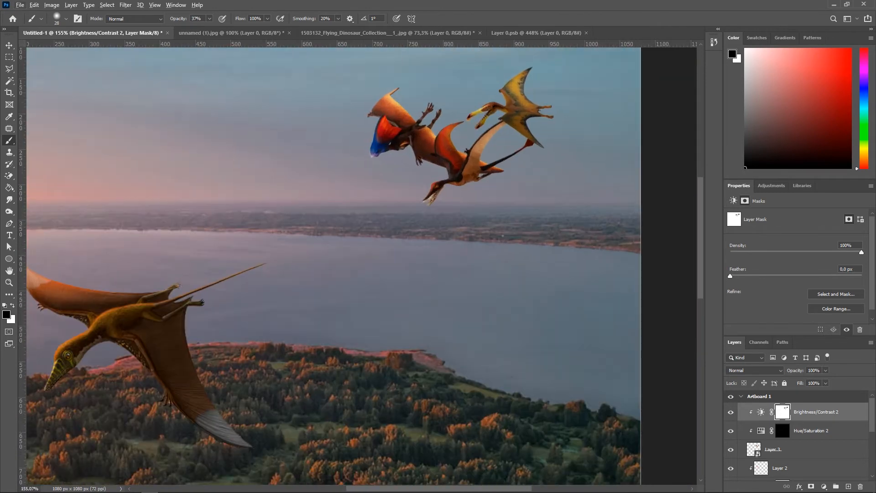
Step: Paint white on the flock's Hue/Saturation mask over the yellow pterosaur to apply the hue shift there
click(762, 431)
click(9, 141)
scroll(420, 178, up, 7)
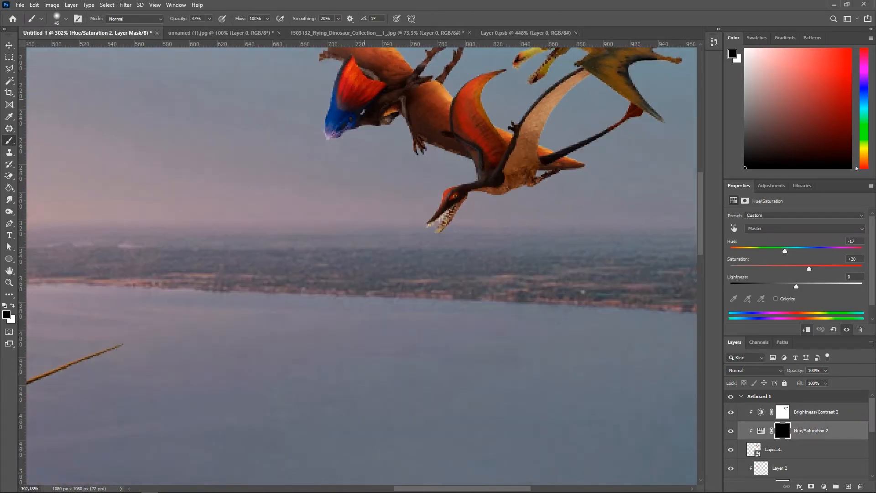
scroll(388, 151, up, 2)
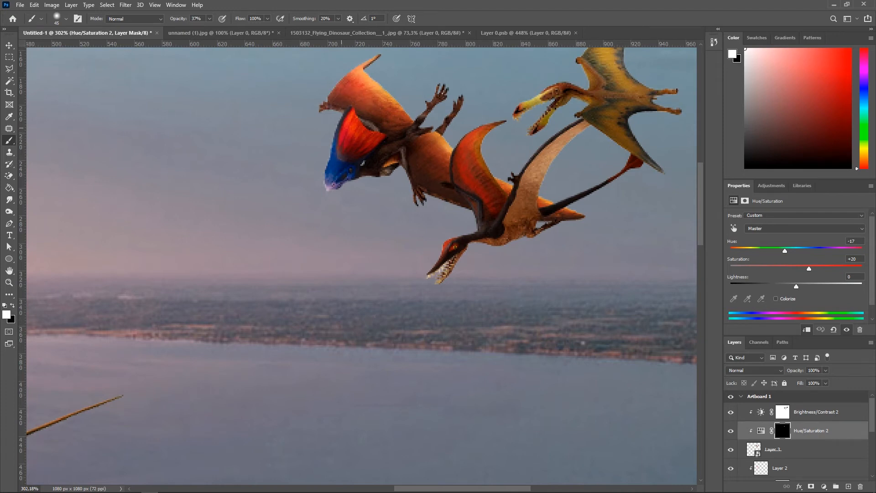
scroll(476, 170, up, 4)
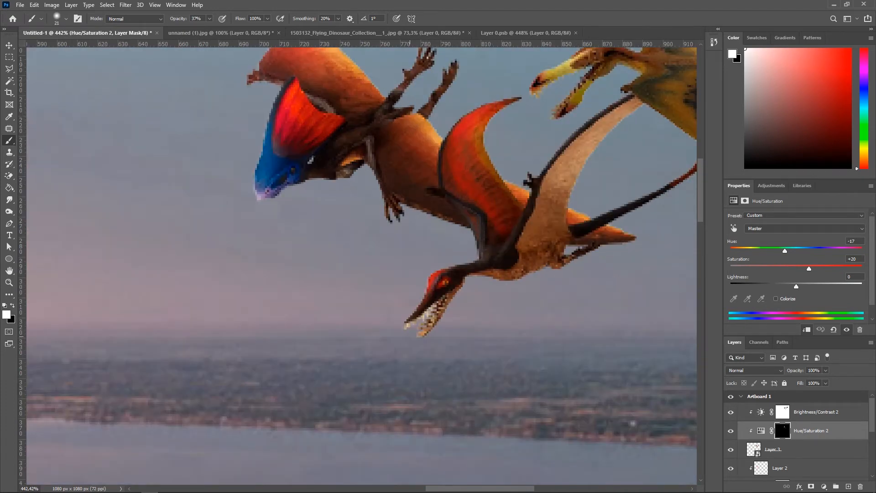
scroll(360, 265, down, 5)
scroll(361, 265, up, 3)
scroll(539, 137, up, 3)
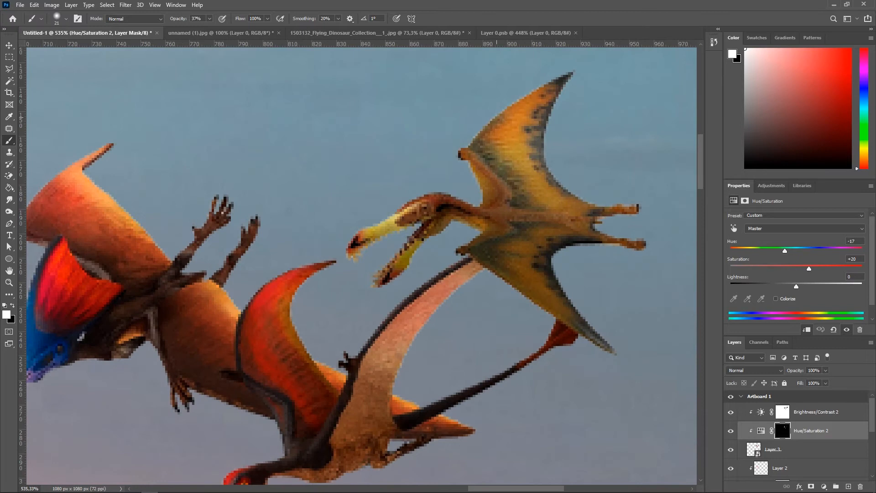
scroll(351, 241, down, 15)
drag(352, 241, 493, 116)
scroll(493, 137, up, 2)
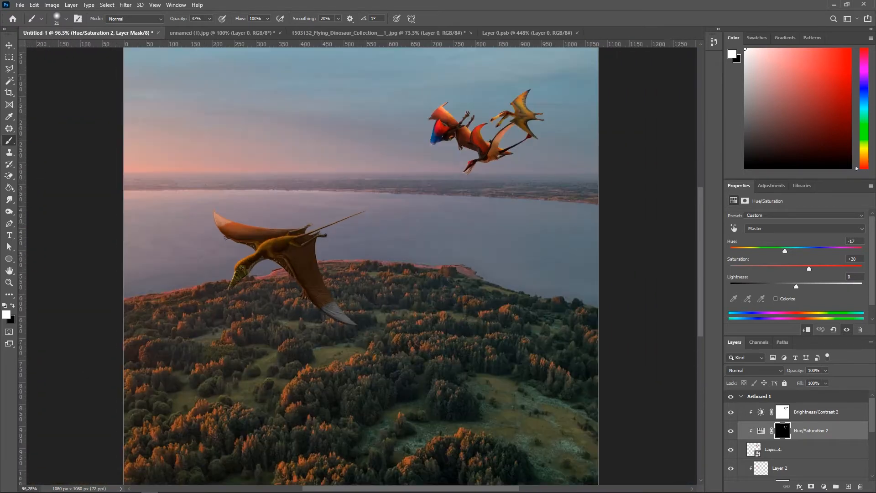
scroll(516, 198, down, 6)
drag(534, 194, 458, 195)
scroll(280, 243, up, 5)
scroll(323, 243, down, 2)
scroll(375, 214, up, 1)
Step: Apply a Motion Blur at a 45° angle to the background landscape smart object
key(v)
click(414, 358)
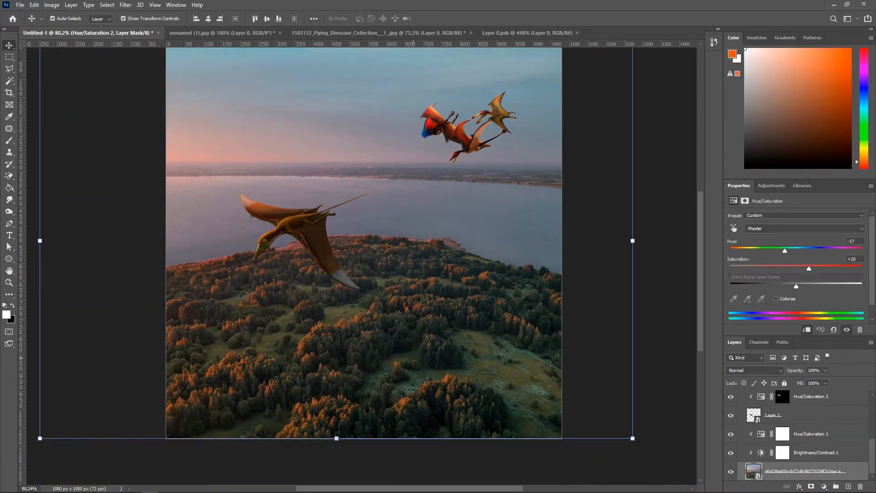
scroll(415, 358, down, 4)
click(125, 4)
click(150, 73)
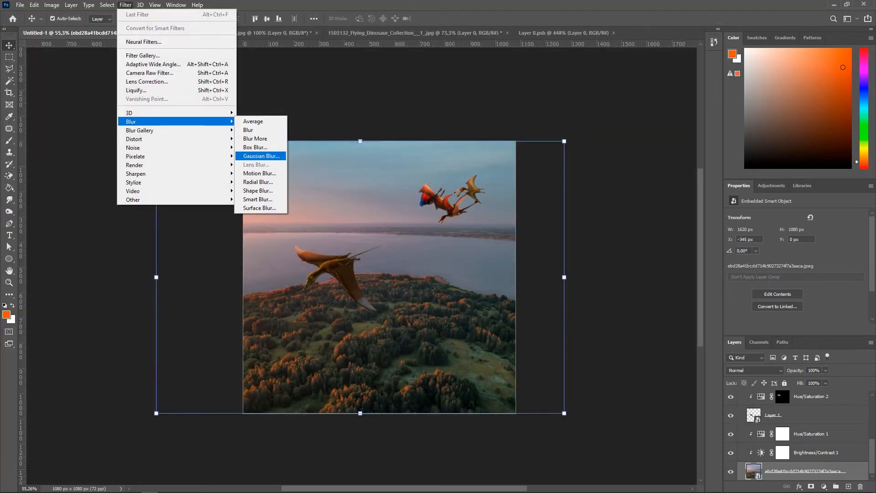
key(Return)
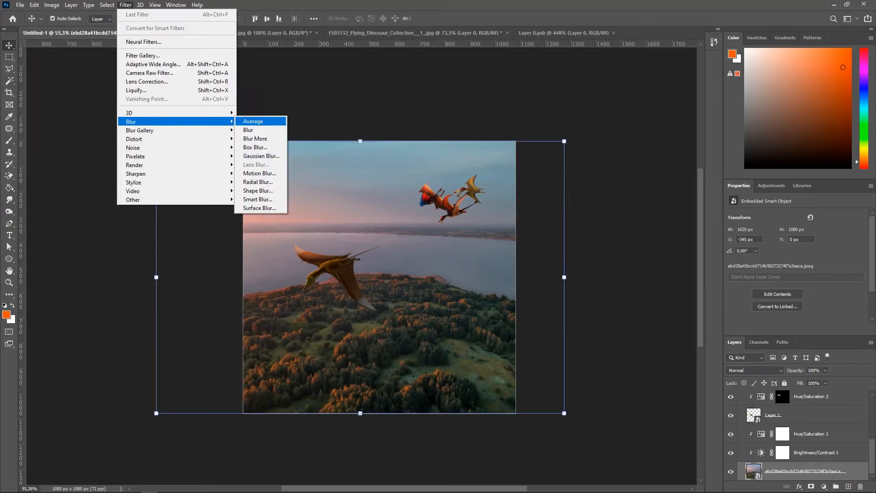
click(260, 174)
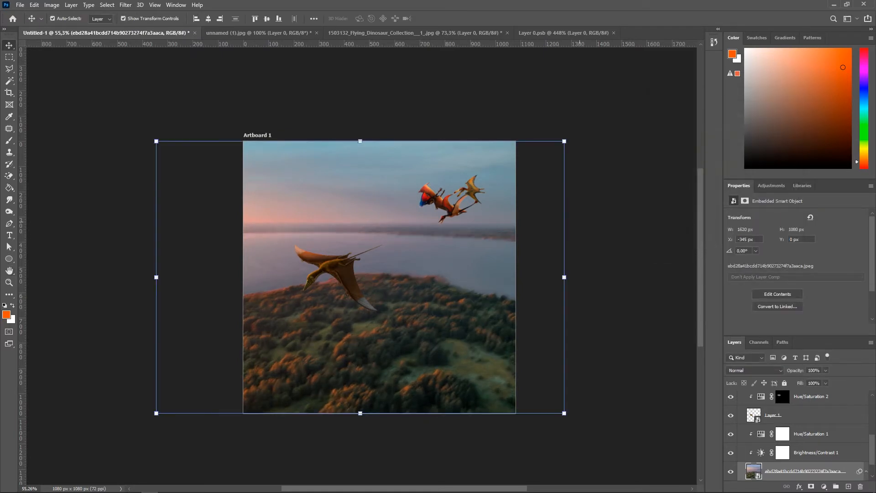
scroll(347, 264, up, 5)
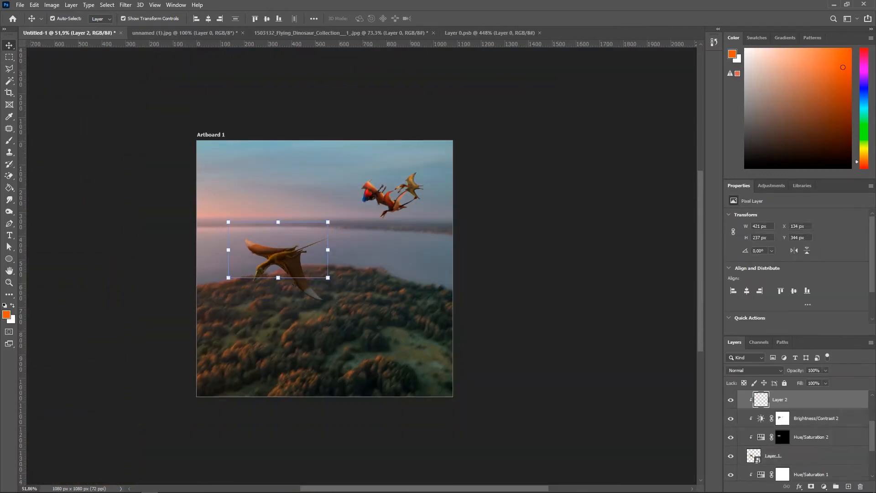
Step: Paint white on the flock's Brightness/Contrast mask with a smaller brush to restore darkening on the crested pterosaur
drag(286, 256, 342, 271)
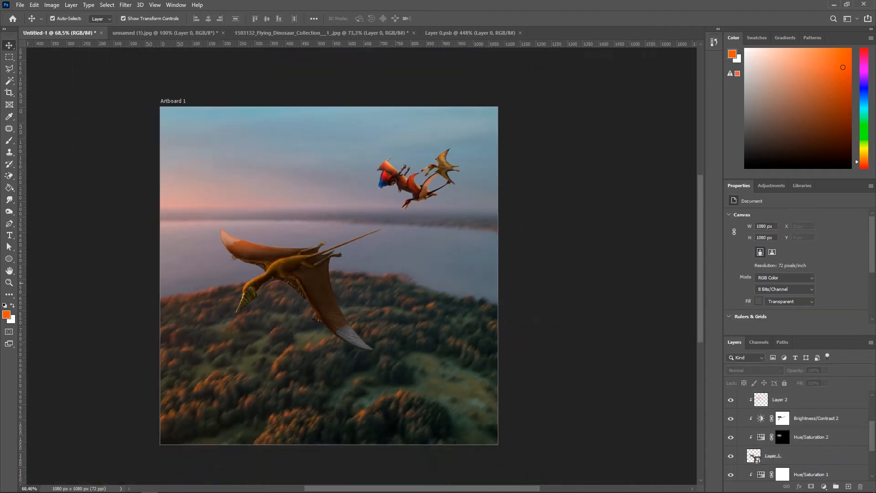
drag(445, 155, 460, 153)
click(506, 228)
click(597, 205)
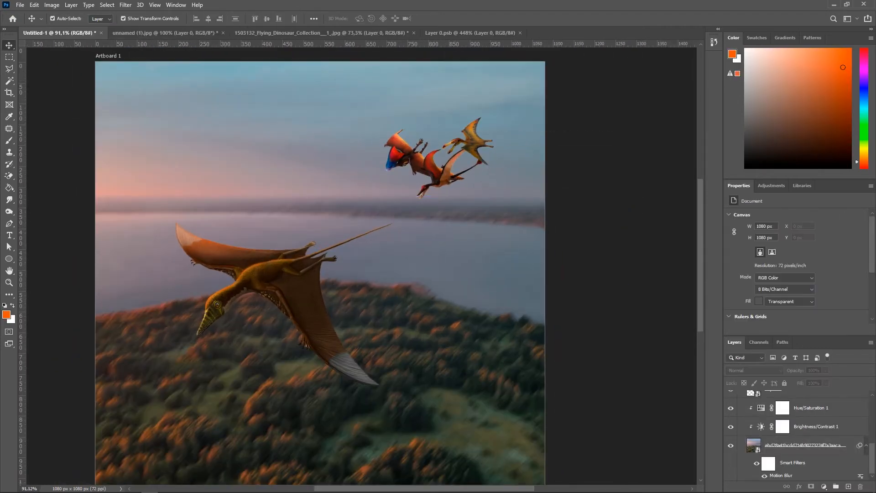
scroll(803, 438, up, 10)
click(804, 449)
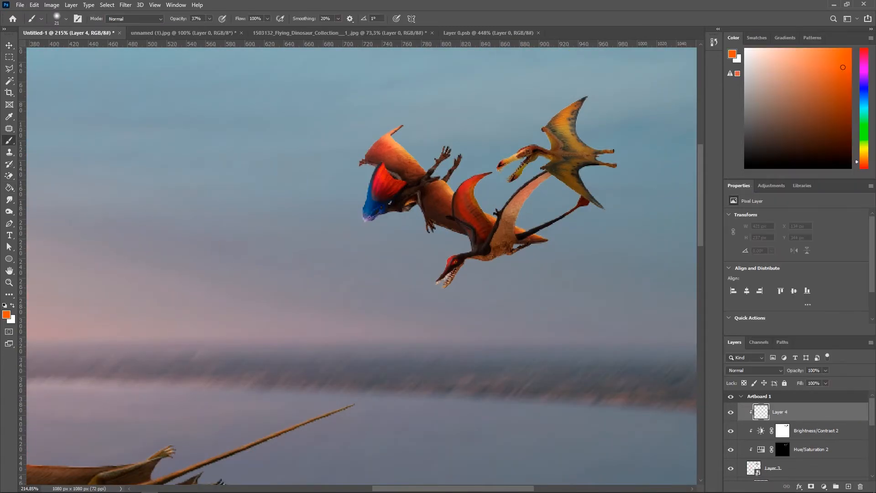
scroll(381, 140, up, 2)
key(bracketleft)
key(bracketleft)
key(bracketleft)
key(bracketleft)
key(bracketleft)
key(bracketleft)
key(bracketleft)
key(bracketleft)
key(bracketleft)
key(bracketleft)
key(bracketleft)
key(bracketleft)
key(bracketleft)
key(bracketleft)
key(bracketleft)
scroll(381, 140, up, 4)
drag(384, 135, 469, 73)
scroll(302, 360, up, 3)
Step: Paint an orange tint at 37% opacity on a new layer clipped above the flock, over the crested pterosaur's body and wings
alt+right_click(372, 202)
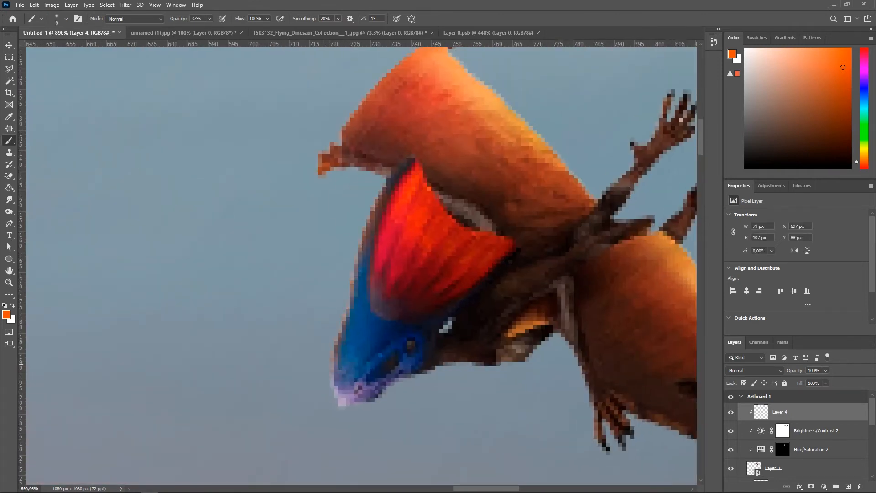
drag(325, 363, 348, 438)
scroll(402, 404, down, 8)
scroll(385, 343, up, 6)
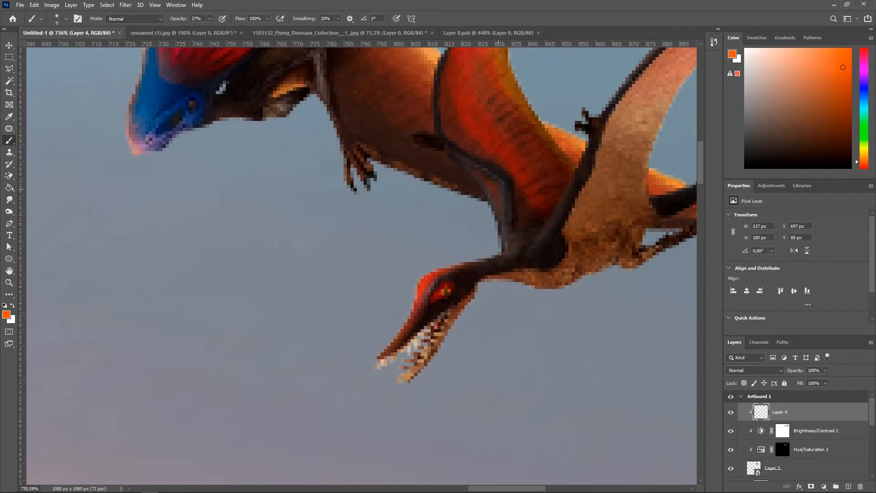
scroll(360, 264, up, 5)
drag(525, 112, 562, 110)
scroll(515, 123, up, 5)
scroll(338, 224, up, 5)
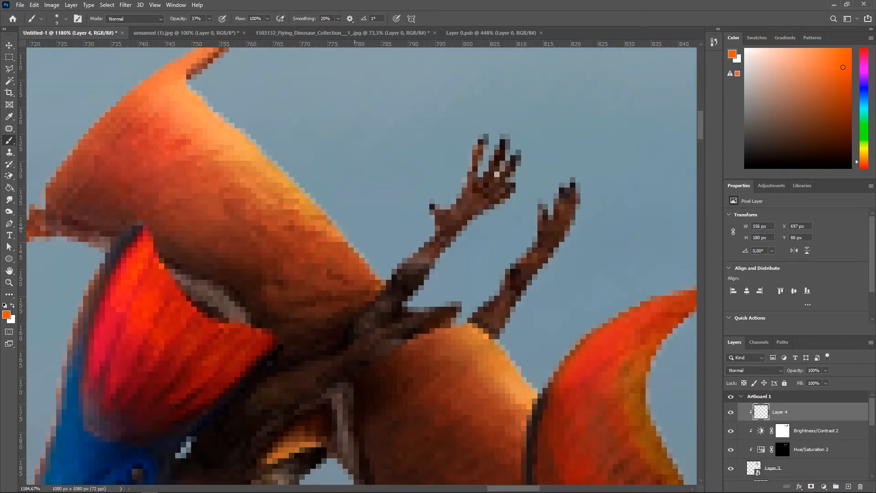
scroll(433, 241, up, 2)
drag(433, 240, 351, 217)
alt+right_click(352, 217)
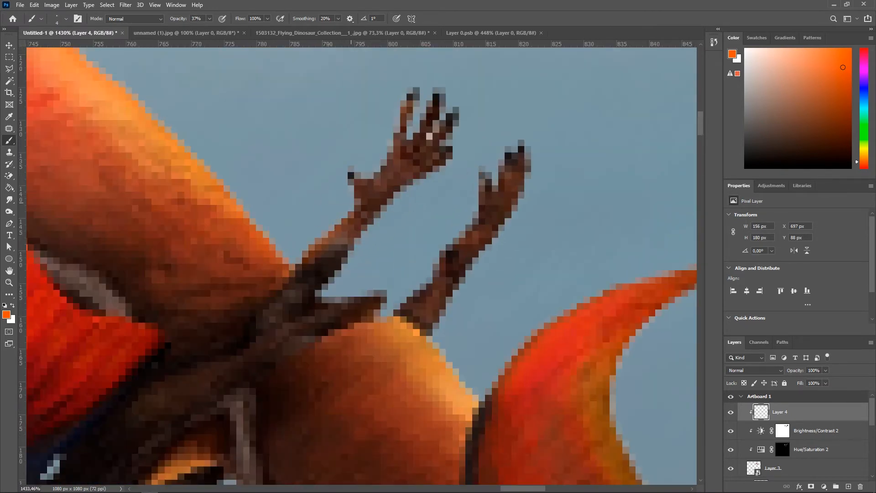
scroll(444, 246, down, 8)
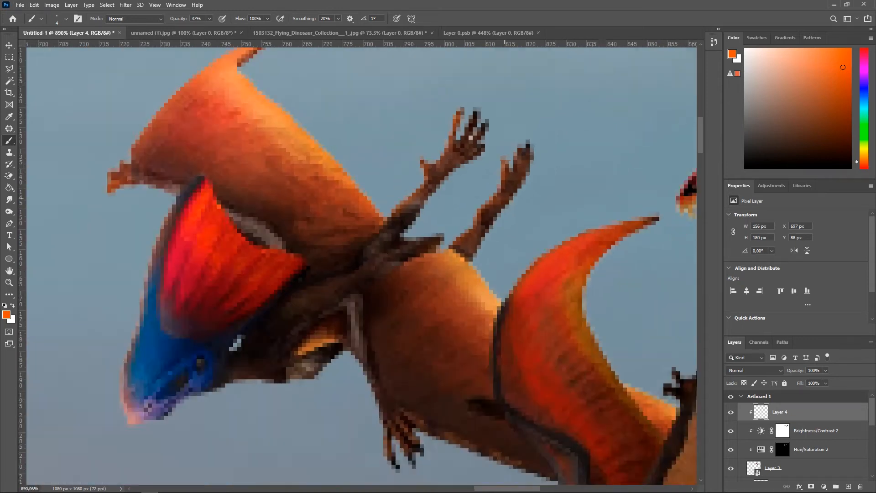
scroll(302, 285, up, 6)
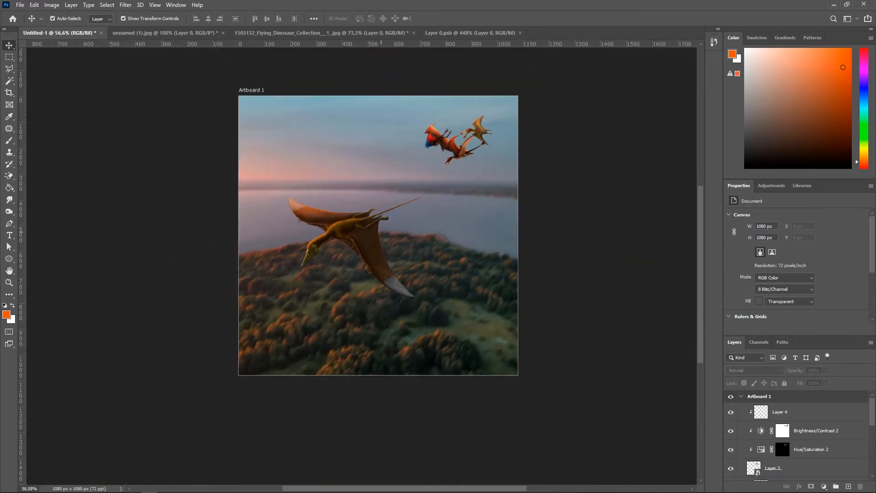
Step: Try to apply a Motion Blur to the distant flock's smart object layer
scroll(381, 233, up, 6)
scroll(383, 224, up, 3)
scroll(413, 126, down, 3)
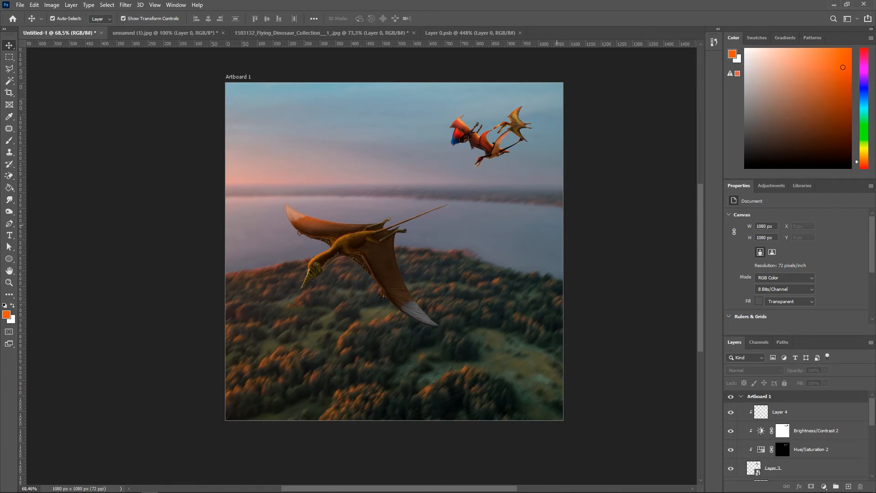
click(479, 142)
click(816, 431)
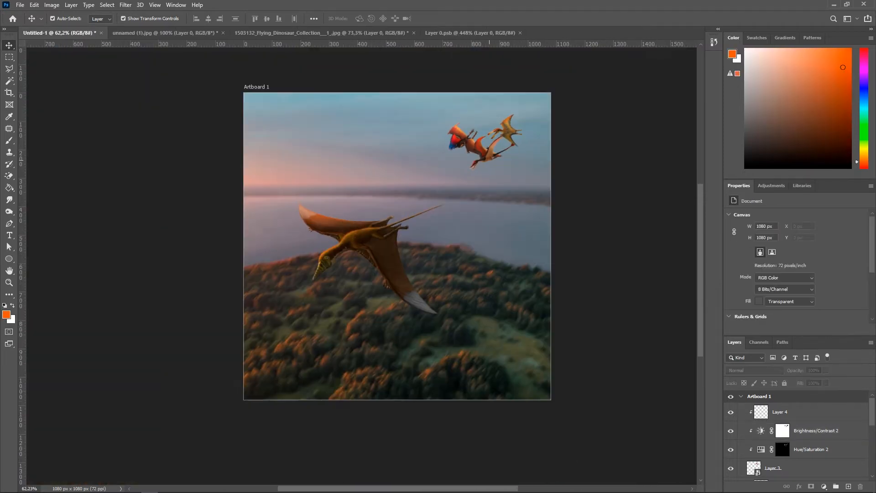
click(775, 468)
click(125, 4)
mouse_move(137, 117)
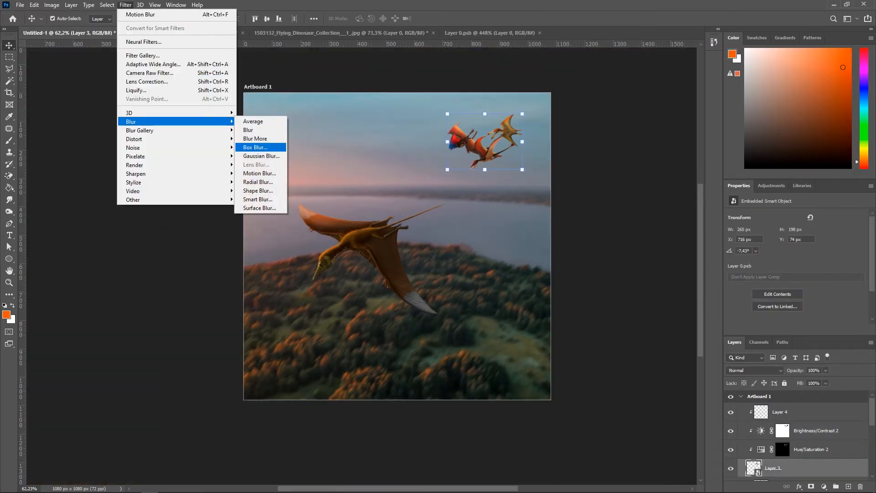
click(260, 173)
key(Escape)
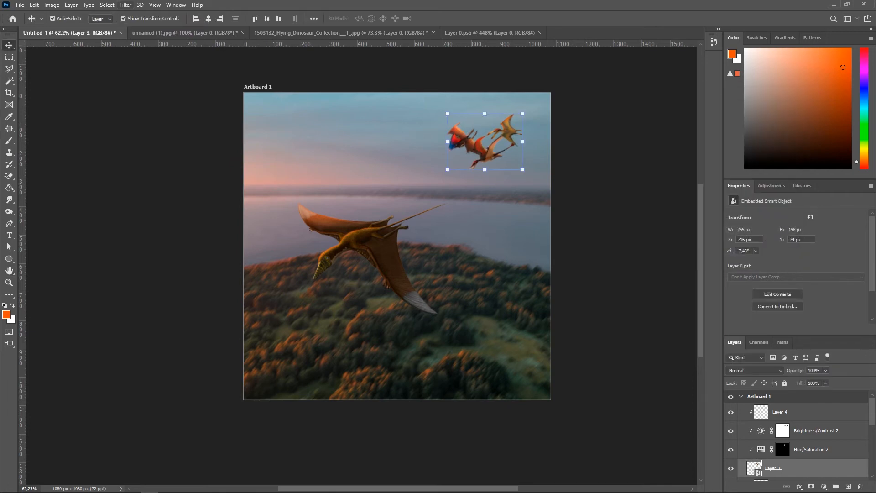
Step: Apply a Gaussian Blur with a 2-pixel radius to the flock's smart object
click(125, 4)
mouse_move(137, 120)
click(260, 156)
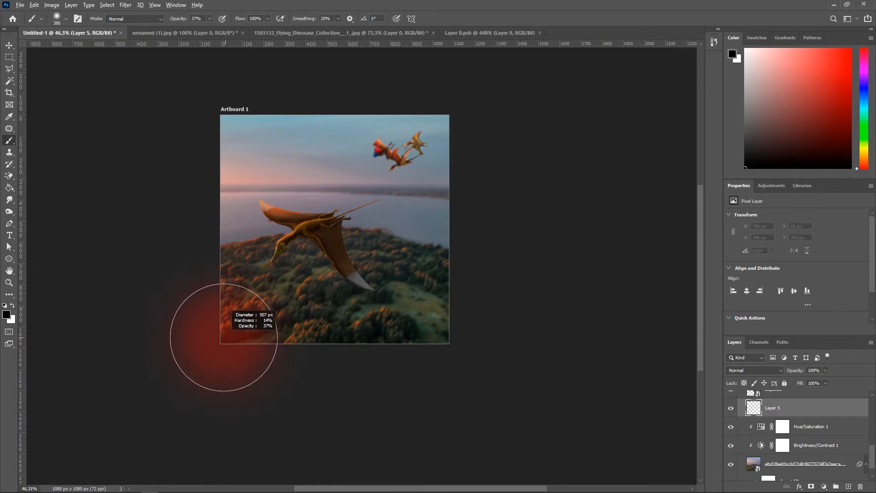
drag(223, 337, 247, 338)
drag(229, 347, 555, 375)
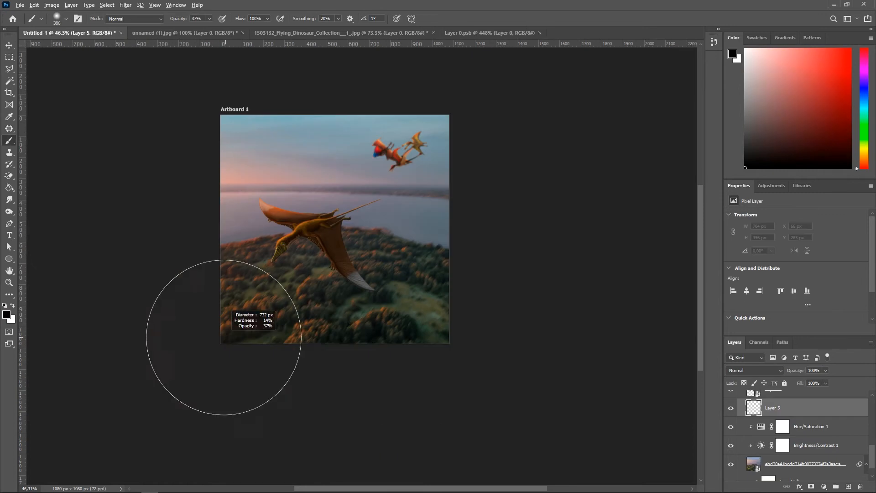
key(ctrl+z)
drag(286, 378, 732, 177)
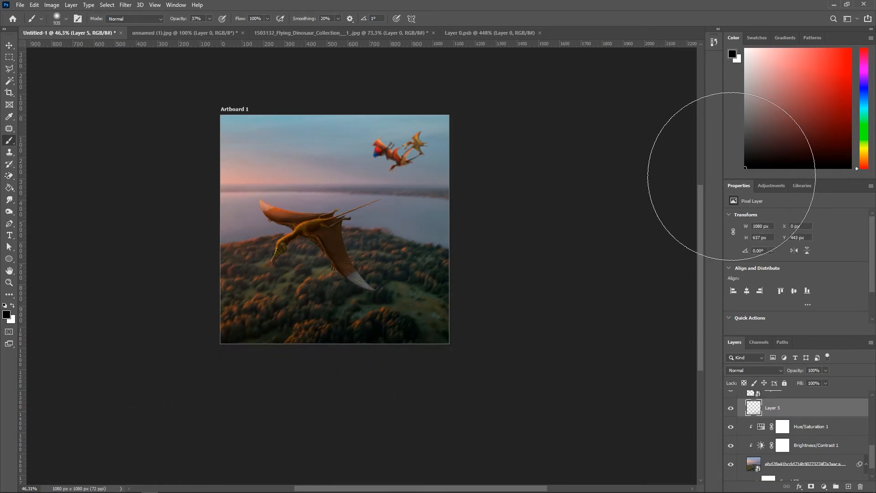
scroll(689, 199, down, 2)
scroll(376, 238, up, 8)
scroll(428, 287, down, 3)
scroll(491, 219, up, 1)
drag(586, 82, 670, 119)
scroll(639, 174, up, 2)
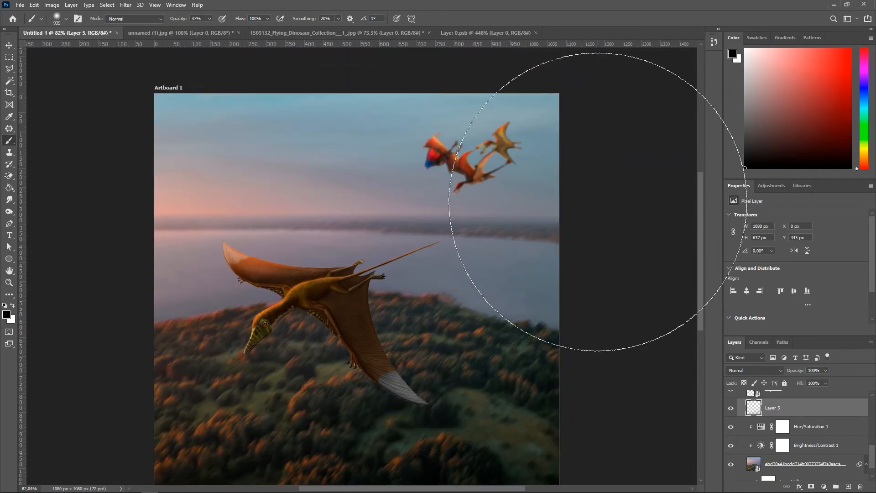
Step: Transform the light-rays image, rotating it to -45° so the beams fall from the upper-left sky
key(ctrl+t)
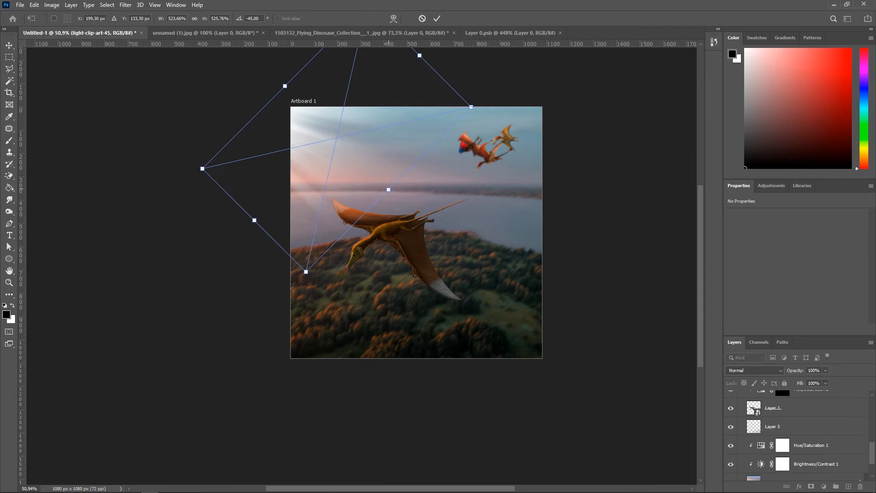
drag(388, 190, 428, 229)
drag(392, 198, 379, 170)
drag(415, 202, 346, 167)
key(Return)
Step: Add a Color Overlay to the light rays using a pale pink #ffb1a5 sampled from the sky
click(799, 486)
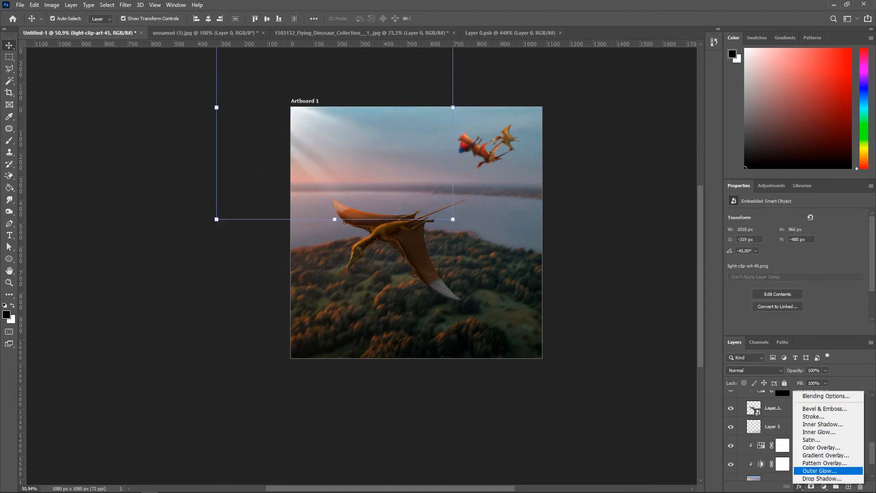
click(821, 448)
click(735, 292)
click(322, 176)
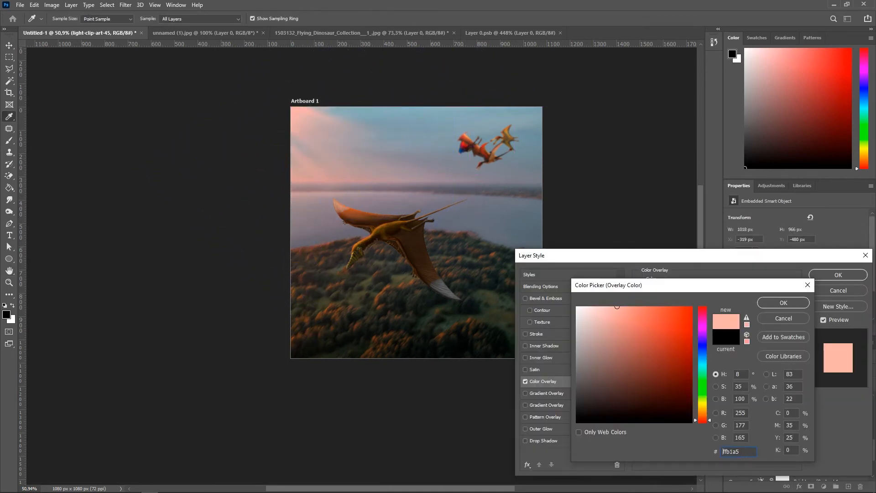
drag(702, 420, 702, 418)
click(784, 303)
click(838, 275)
Step: Enlarge and reposition the light rays over the upper-left corner of the sky
key(ctrl+t)
drag(392, 165, 411, 185)
drag(371, 163, 386, 144)
click(639, 192)
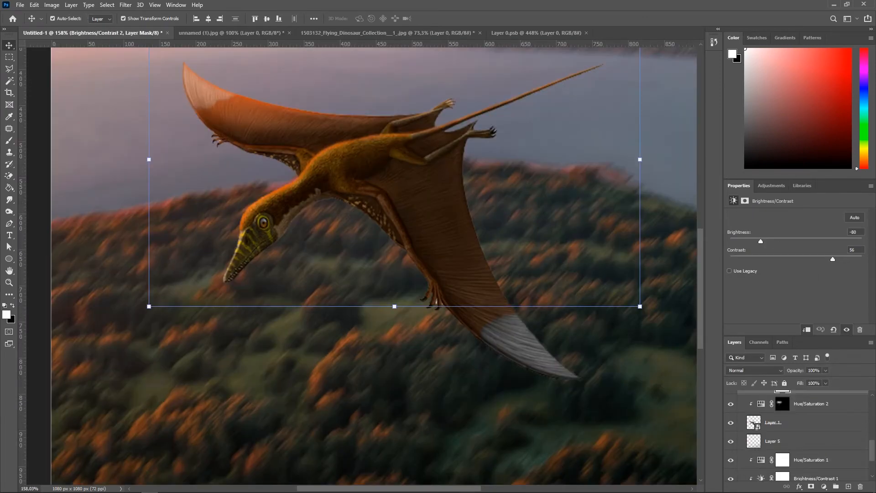
Step: Open the main pterosaur's smart object, erase the pale fringe between its foot claws and save it
double_click(754, 423)
click(798, 220)
scroll(389, 319, up, 10)
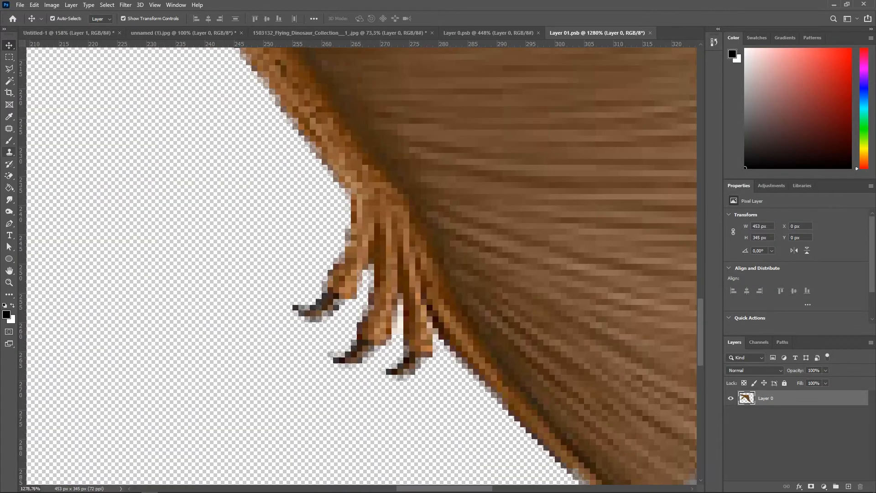
scroll(447, 359, up, 3)
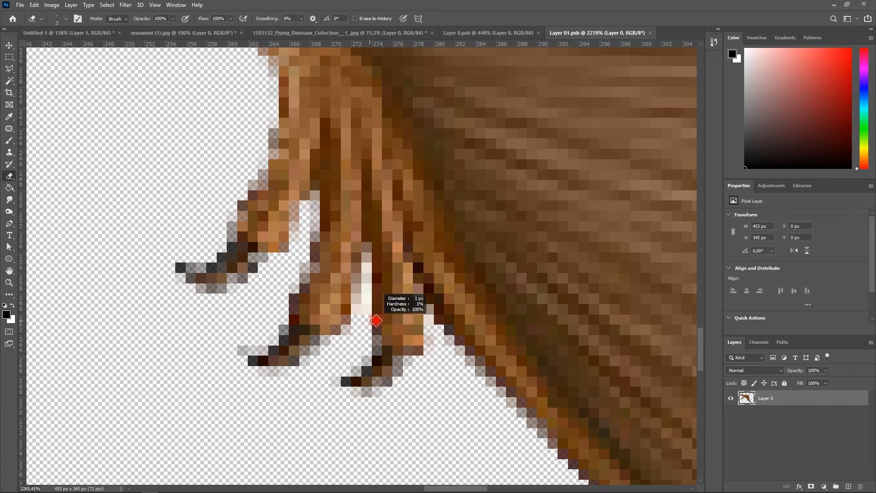
scroll(356, 339, down, 3)
scroll(355, 233, down, 8)
scroll(150, 296, up, 7)
scroll(555, 283, down, 6)
scroll(231, 183, up, 7)
drag(277, 211, 265, 222)
scroll(278, 220, down, 5)
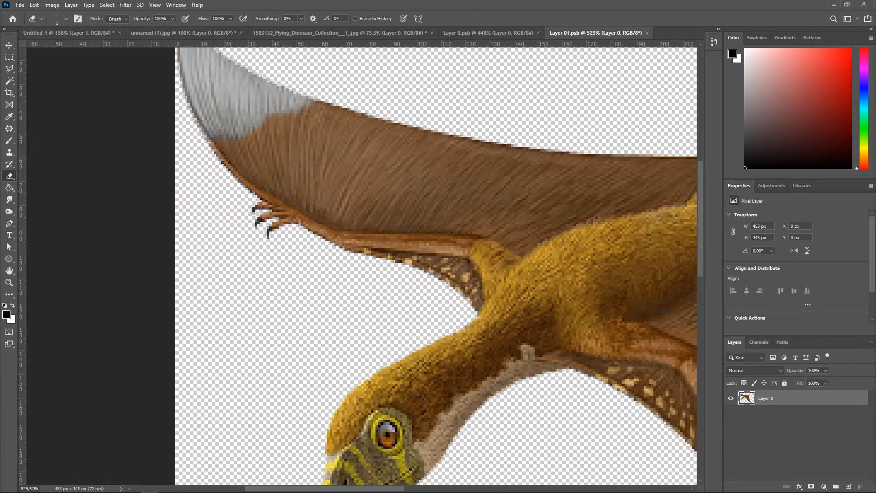
key(ctrl+s)
Step: Erase more pale fringe around the pterosaur's wing claws in its smart object and save it
click(69, 33)
scroll(346, 103, down, 3)
scroll(349, 103, up, 3)
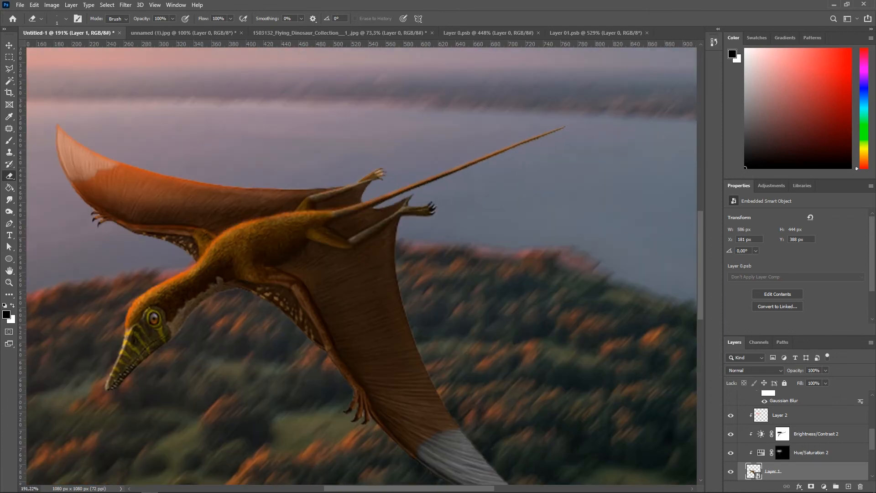
click(597, 33)
scroll(296, 251, up, 6)
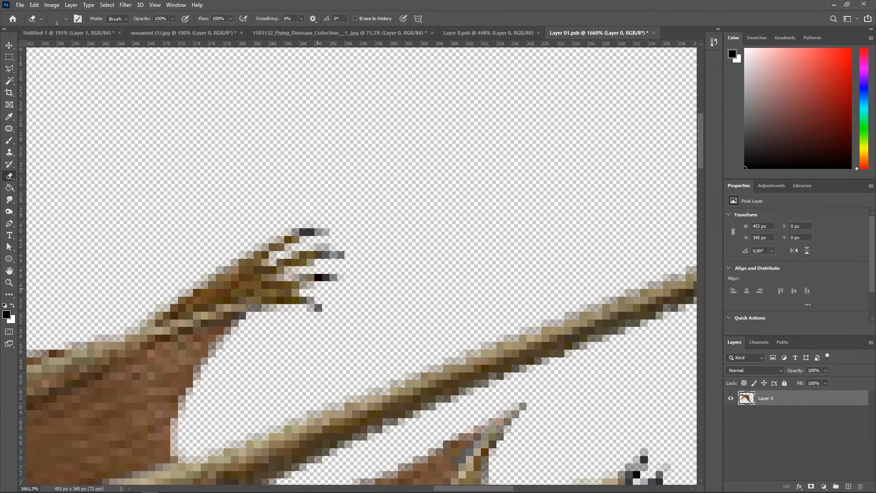
drag(312, 285, 302, 285)
mouse_move(506, 420)
mouse_down()
mouse_move(357, 241)
mouse_move(316, 219)
mouse_up()
mouse_move(476, 282)
mouse_down()
mouse_move(477, 273)
mouse_move(456, 304)
mouse_move(456, 334)
mouse_up()
click(479, 266)
scroll(502, 310, down, 4)
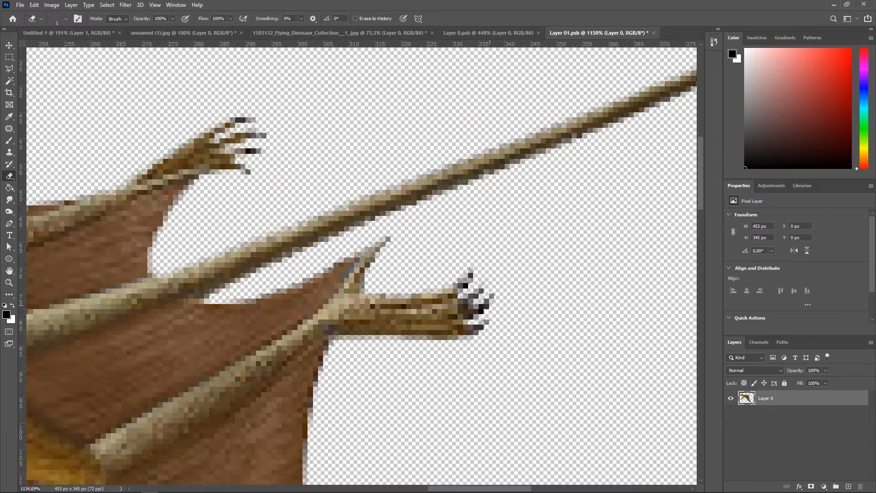
scroll(499, 310, down, 4)
key(ctrl+s)
click(68, 33)
Step: Place the clouds image at about 51% scale in the upper-right sky and colorize it with saturation 25
key(v)
scroll(397, 142, down, 6)
click(590, 175)
drag(591, 174, 610, 263)
scroll(610, 264, up, 3)
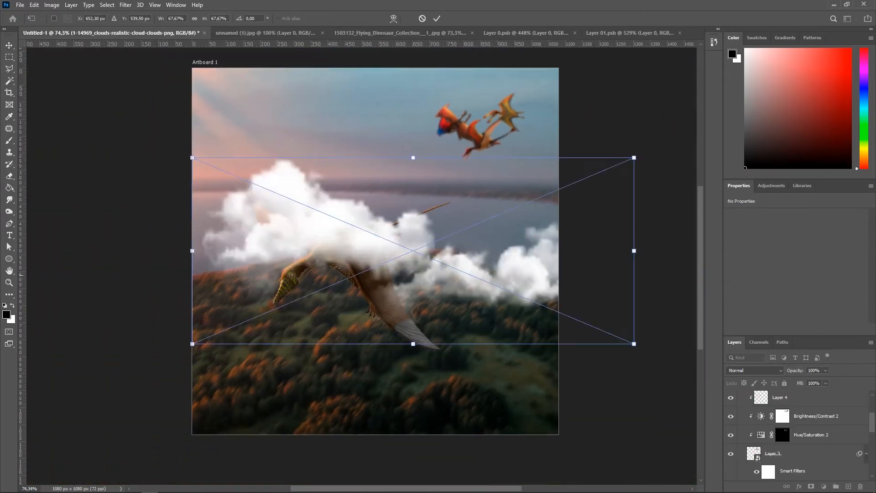
drag(424, 274, 468, 141)
drag(677, 117, 564, 117)
drag(484, 142, 549, 132)
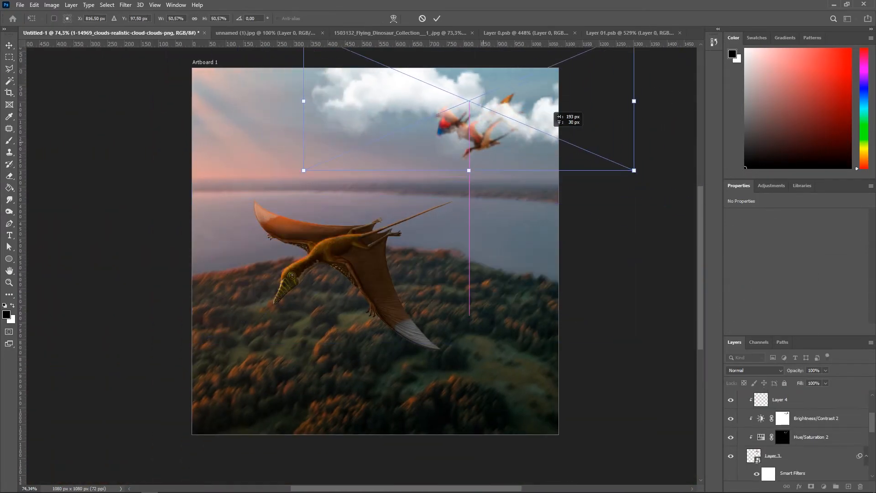
key(Return)
key(ctrl+u)
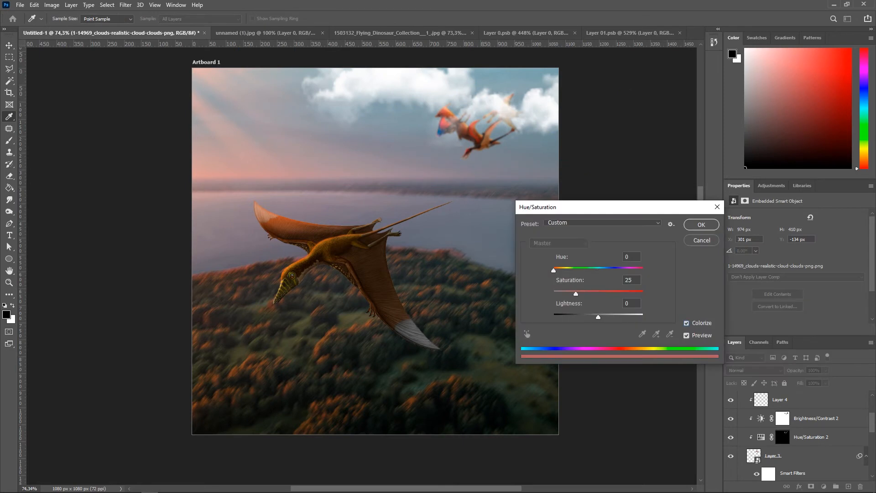
click(702, 240)
Step: Rescale and shift the clouds along the top edge behind the flock
drag(493, 101, 486, 106)
drag(616, 96, 557, 97)
drag(492, 94, 527, 88)
key(Return)
Step: Try a pink Color Overlay on the clouds in Darken mode at 67% opacity
click(799, 487)
click(819, 448)
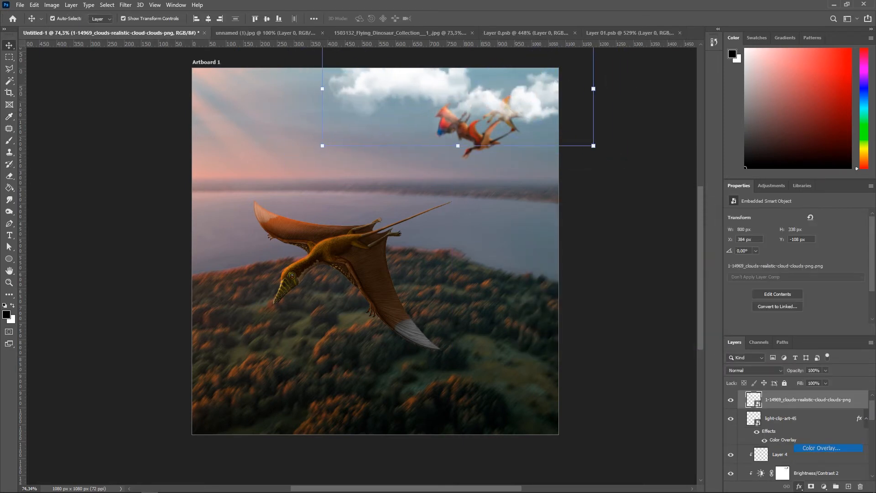
drag(719, 303, 696, 304)
click(700, 293)
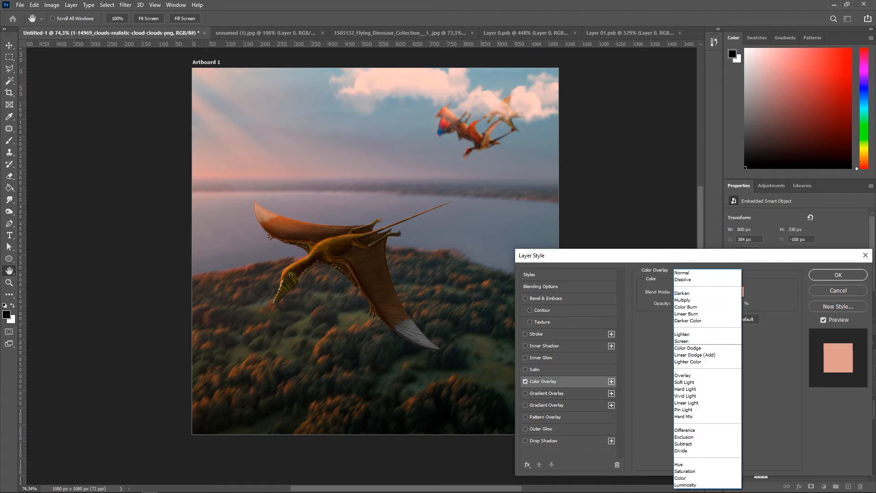
click(698, 314)
click(700, 292)
click(698, 341)
drag(706, 304, 719, 303)
click(700, 292)
click(696, 395)
click(700, 292)
click(696, 299)
drag(719, 304, 705, 304)
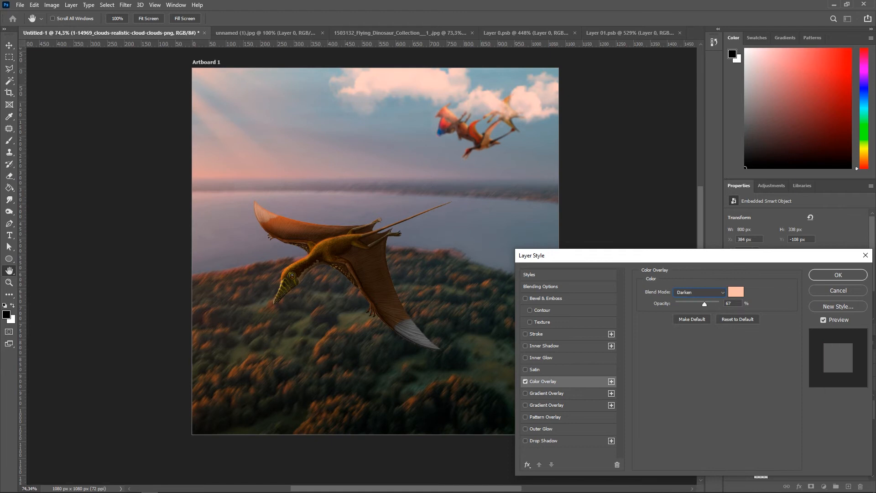
key(Return)
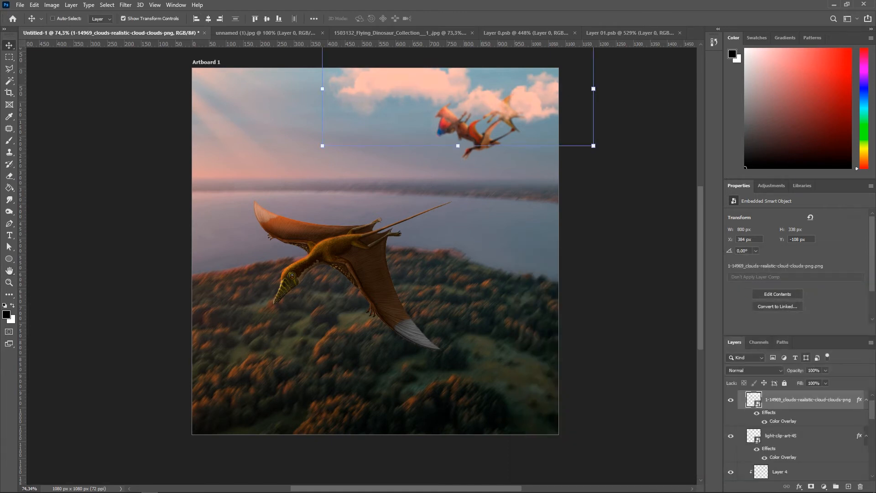
key(ctrl+z)
Step: Add a new layer clipped to the clouds and choose a pale pink brush colour with a smaller brush
click(848, 486)
right_click(796, 400)
click(787, 188)
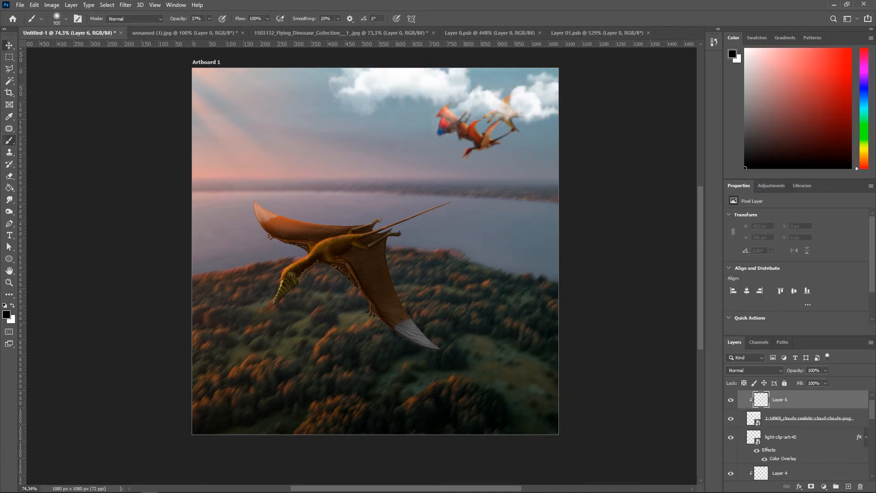
click(7, 315)
drag(703, 422, 703, 418)
click(604, 326)
click(784, 303)
scroll(462, 84, up, 3)
key(bracketleft)
key(bracketleft)
scroll(529, 144, down, 6)
scroll(529, 143, up, 2)
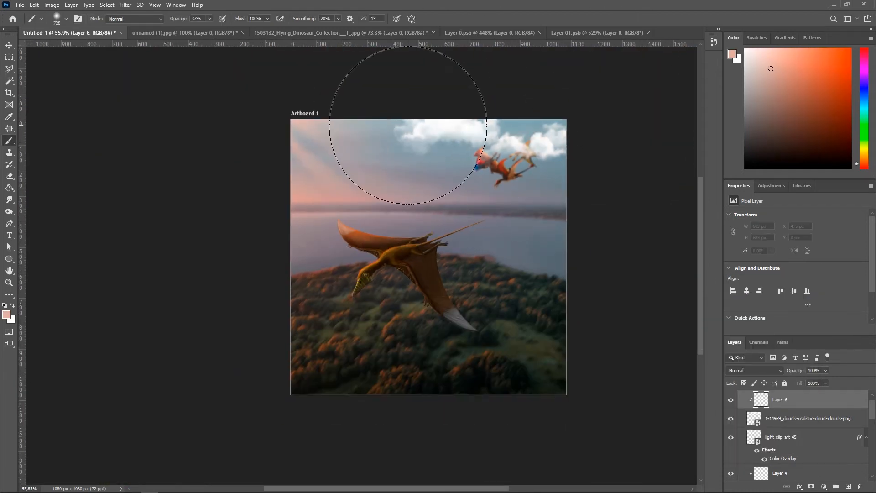
Step: Move the clouds and their clipped layer down the stack to just above the background landscape
scroll(65, 71, down, 1)
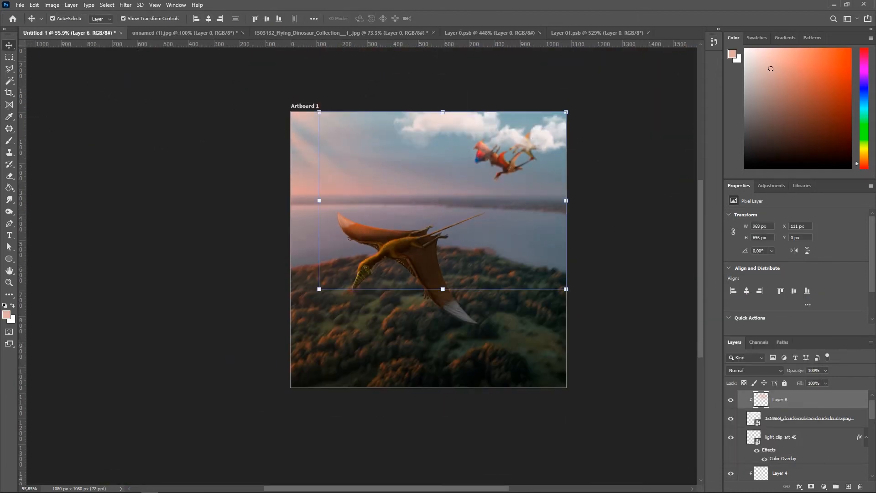
shift+click(808, 419)
key(ctrl+shift+bracketleft)
key(ctrl+z)
key(ctrl+shift+bracketleft)
key(ctrl+bracketright)
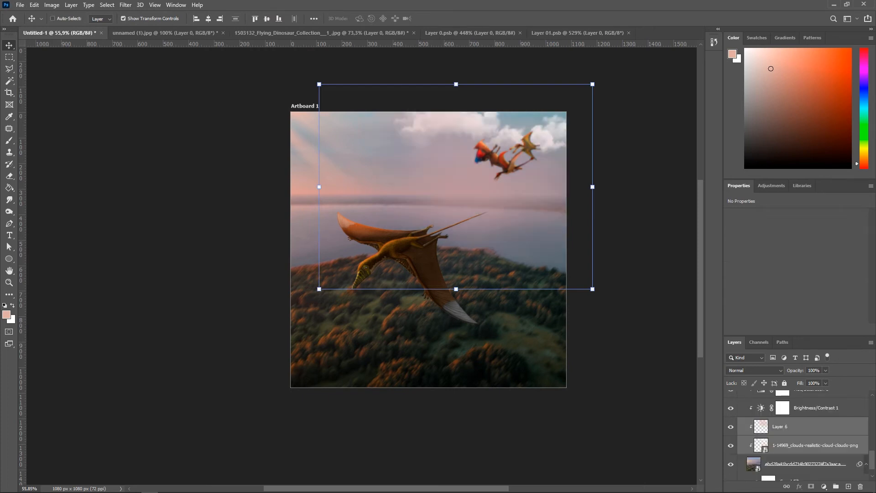
Step: Set the clouds' opacity to 59% and rearrange them beneath the light-rays layer in the stack
drag(815, 381, 809, 381)
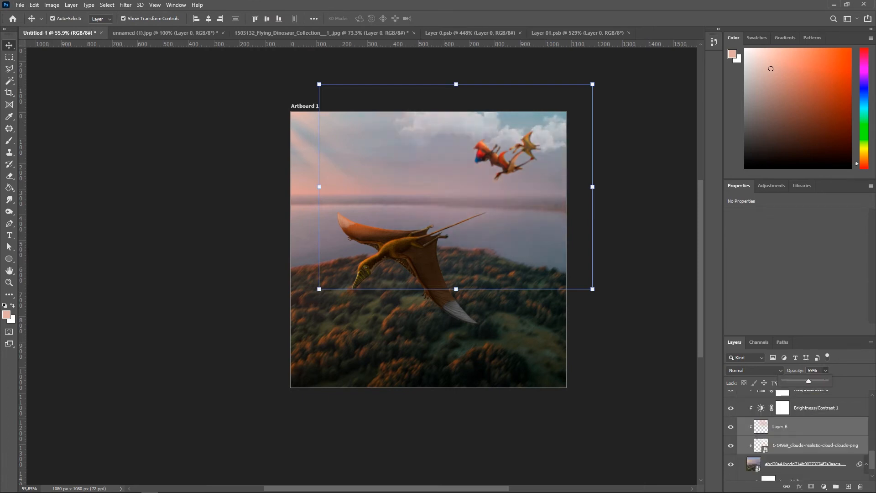
scroll(803, 429, down, 1)
click(803, 427)
shift+click(803, 408)
scroll(803, 429, up, 3)
drag(802, 470, 801, 422)
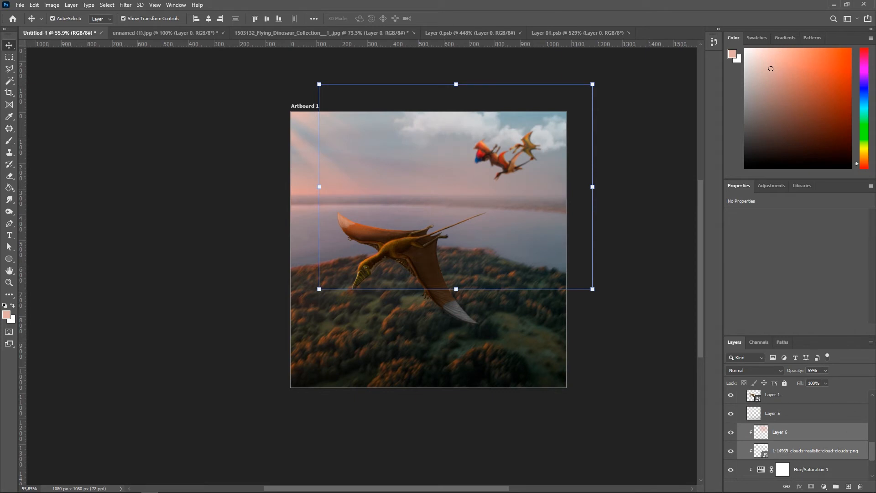
click(639, 255)
scroll(407, 143, up, 5)
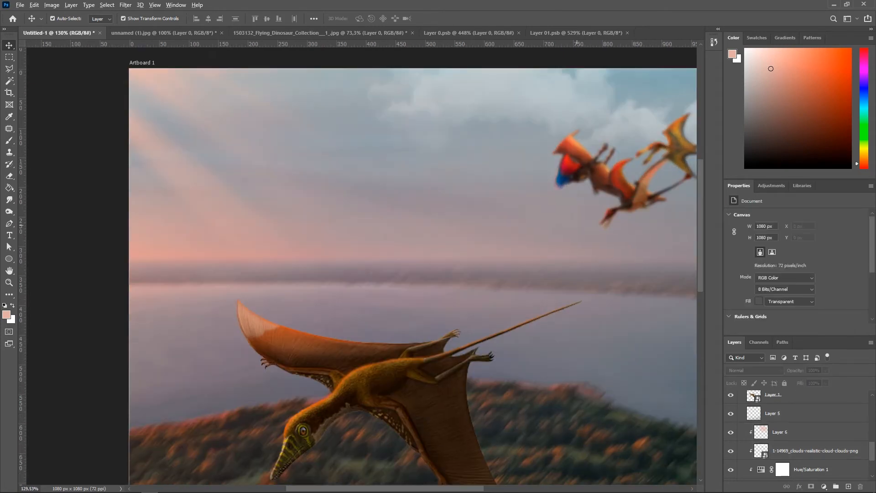
Step: Move the clouds layer and its clipped Layer 6 up the stack to sit above Layer 5
scroll(549, 190, down, 4)
click(803, 432)
shift+click(803, 451)
click(803, 432)
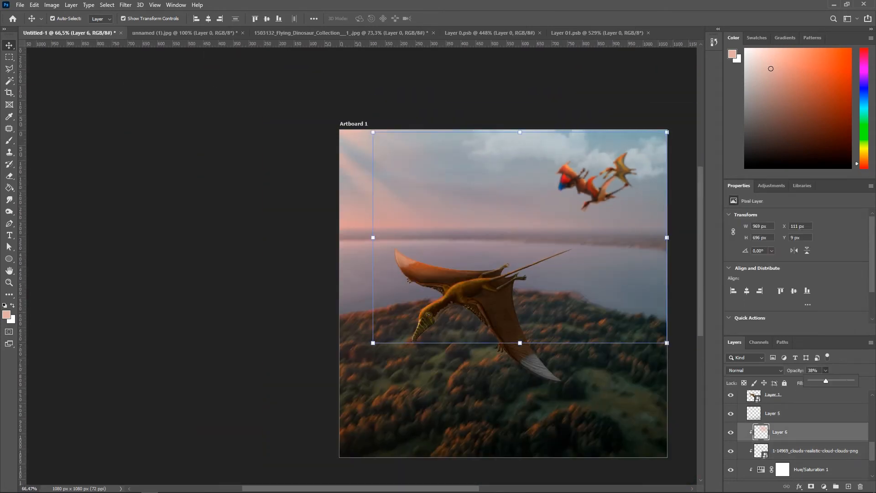
shift+click(803, 451)
drag(803, 451, 803, 404)
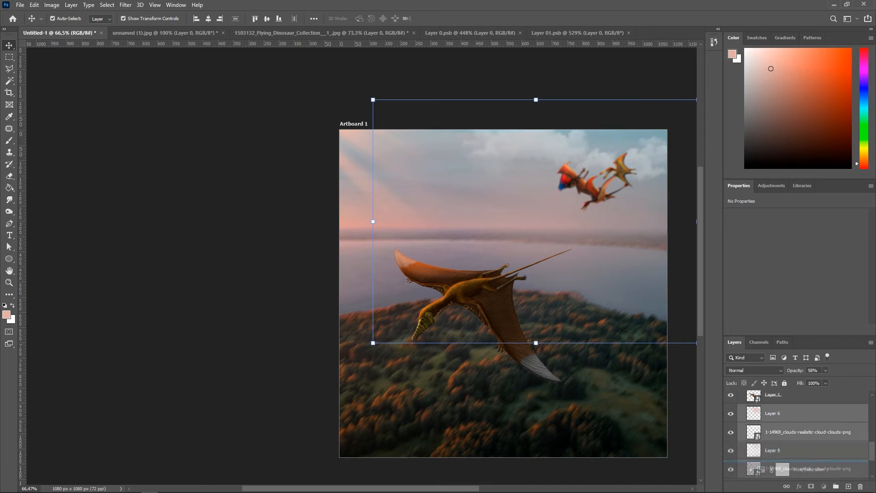
Step: Stretch the clouds layer downward and shift it slightly left to cover more of the sky
drag(535, 343, 536, 405)
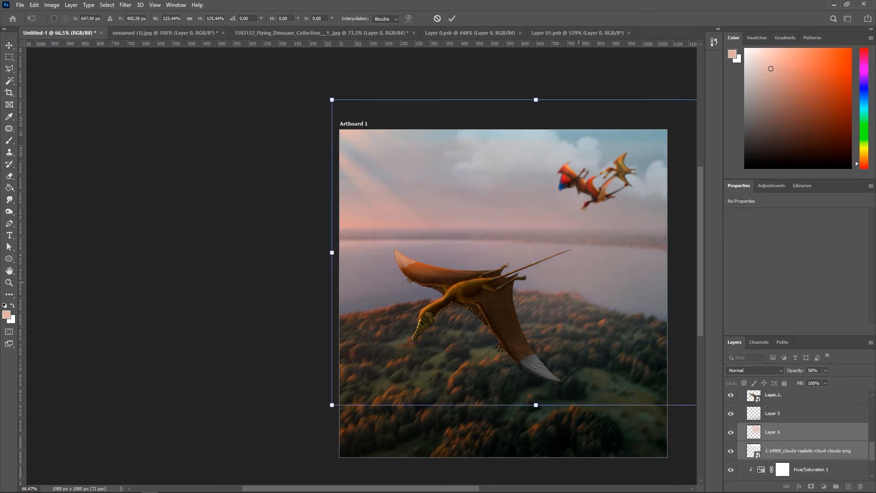
drag(582, 279, 569, 274)
key(Return)
Step: Clip Layer 6 back onto the clouds layer as a clipping mask
right_click(799, 437)
click(800, 437)
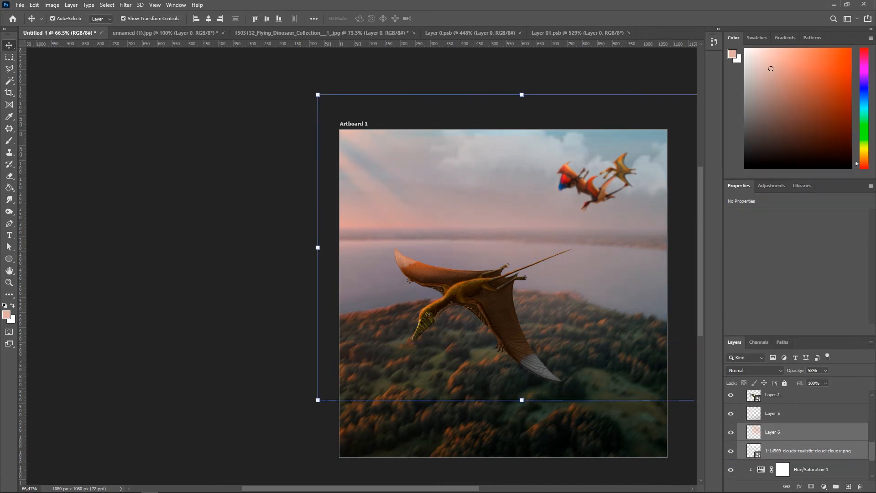
right_click(799, 435)
click(791, 223)
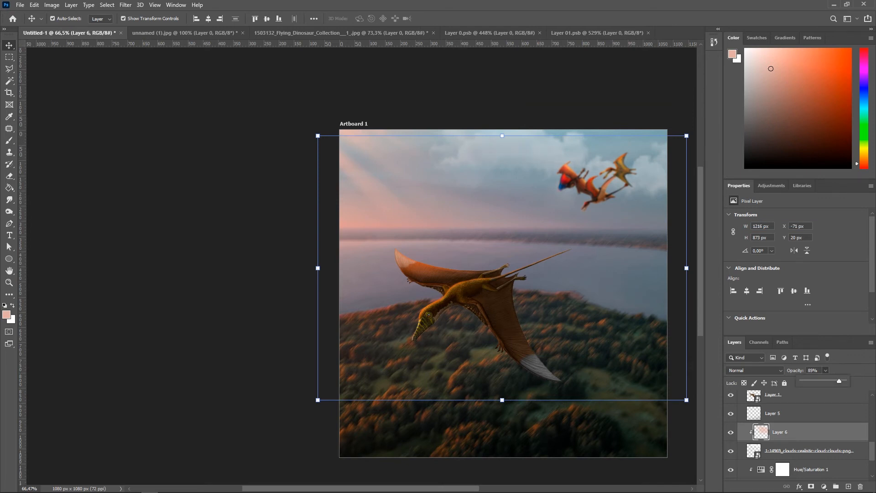
Step: Shift the clipped Layer 6 paint slightly up and to the right over the clouds
click(588, 283)
drag(539, 269, 551, 251)
click(221, 328)
scroll(221, 329, down, 2)
scroll(411, 322, up, 6)
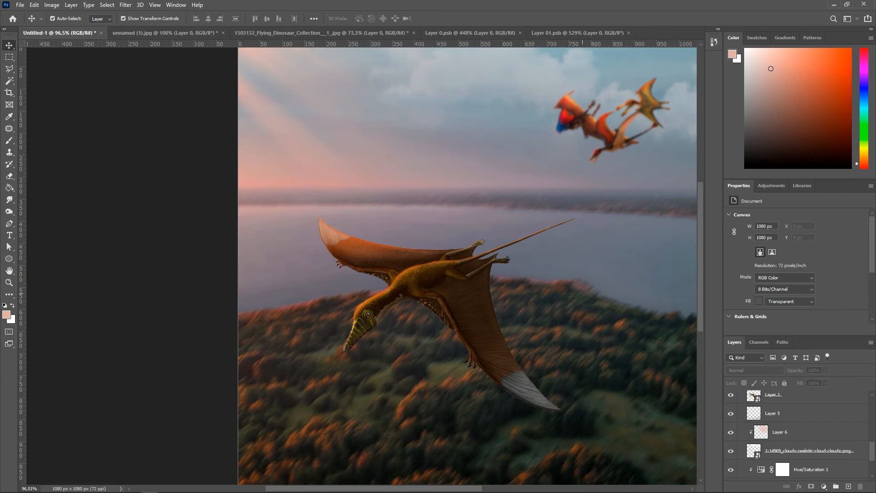
Step: Bring in a starry night-sky image and position it across the top of the artboard's sky
drag(515, 336, 365, 315)
scroll(449, 283, down, 4)
drag(479, 305, 497, 263)
scroll(589, 265, down, 3)
scroll(508, 232, up, 4)
drag(508, 231, 558, 269)
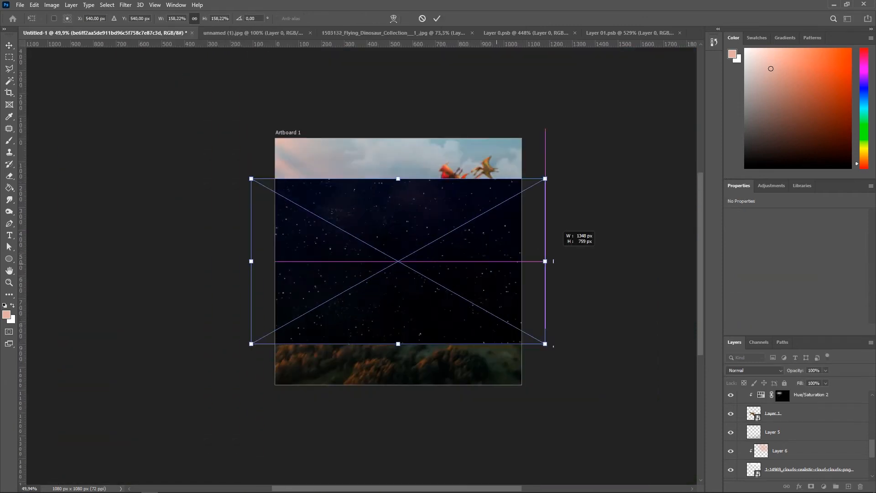
drag(552, 224, 525, 114)
drag(292, 136, 275, 136)
key(Return)
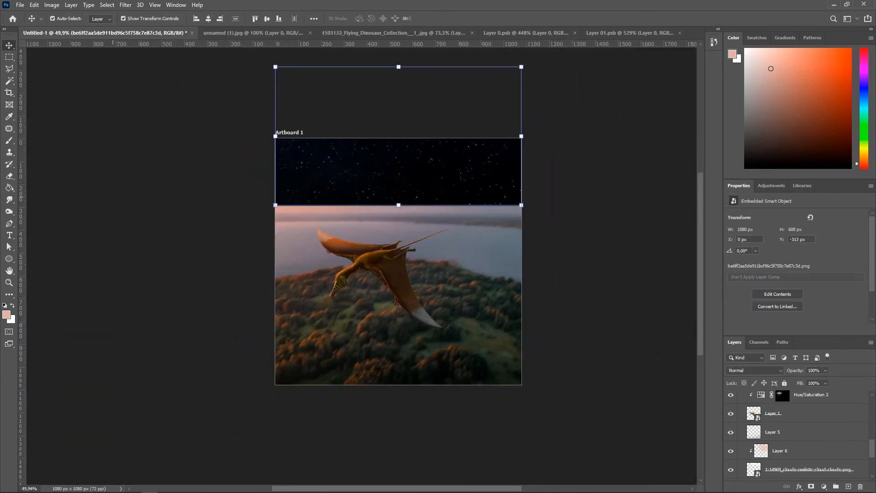
Step: Set the star layer's blend mode to Screen and move it up the stack, just below the clouds
click(754, 371)
key(Down)
key(Return)
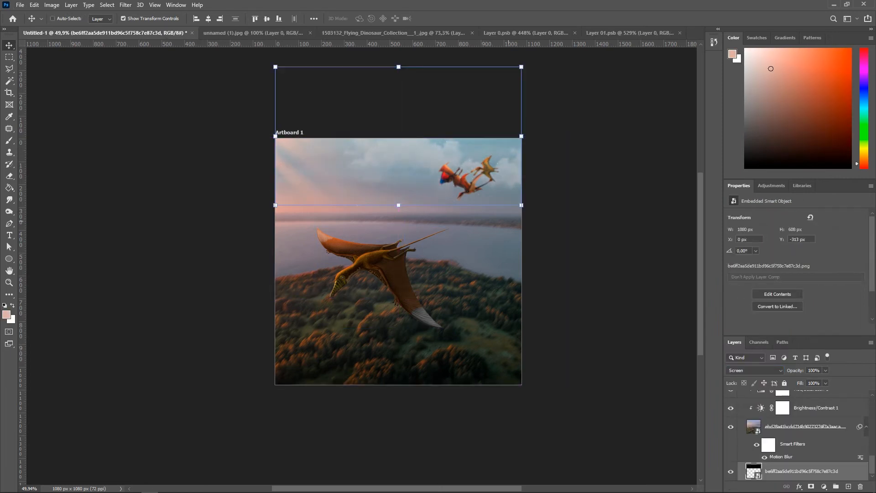
key(ctrl+])
key(ctrl+])
key(ctrl+])
scroll(452, 197, up, 5)
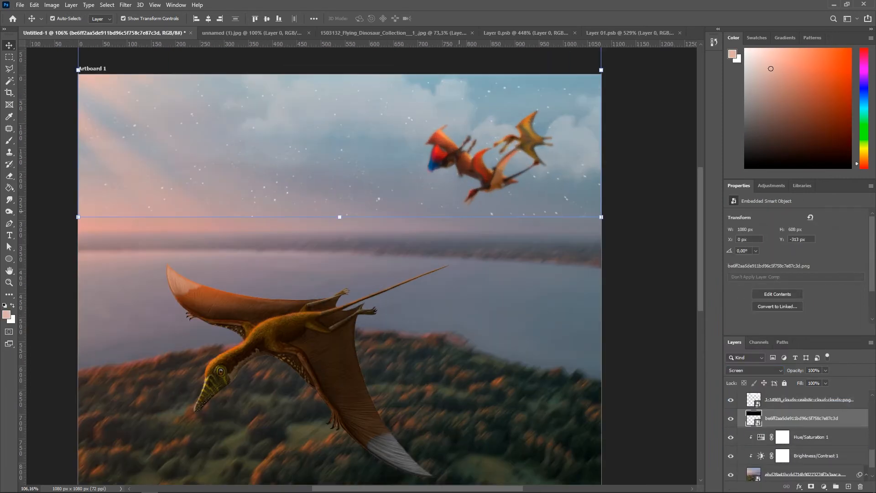
Step: Free-transform the star layer, tilting it about 1° across the sky
scroll(520, 197, down, 2)
key(ctrl+t)
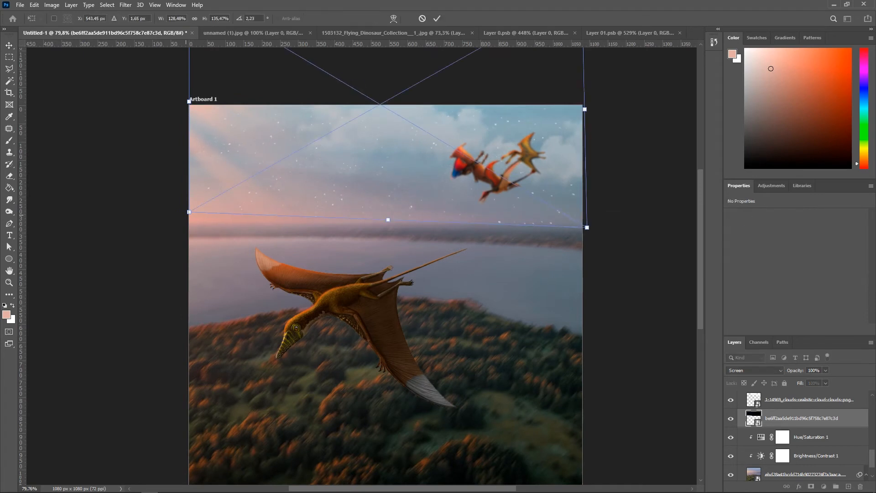
key(Return)
scroll(191, 220, down, 1)
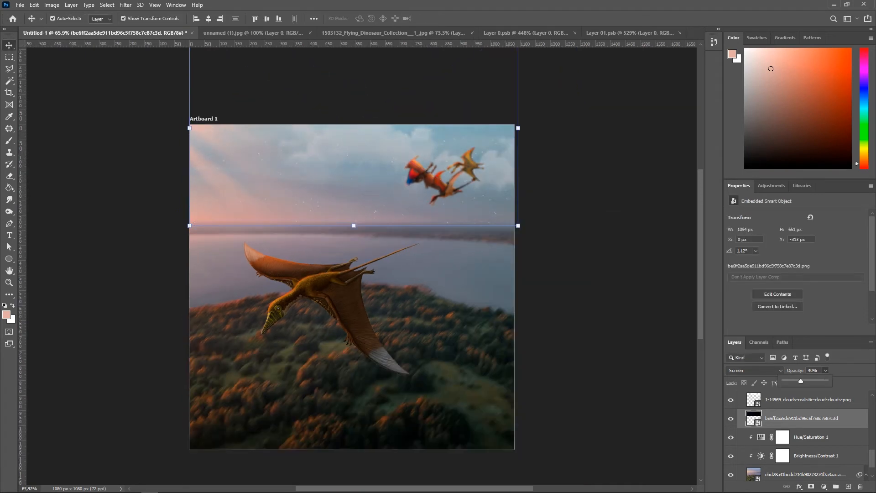
Step: Add a layer mask to the star layer
click(811, 487)
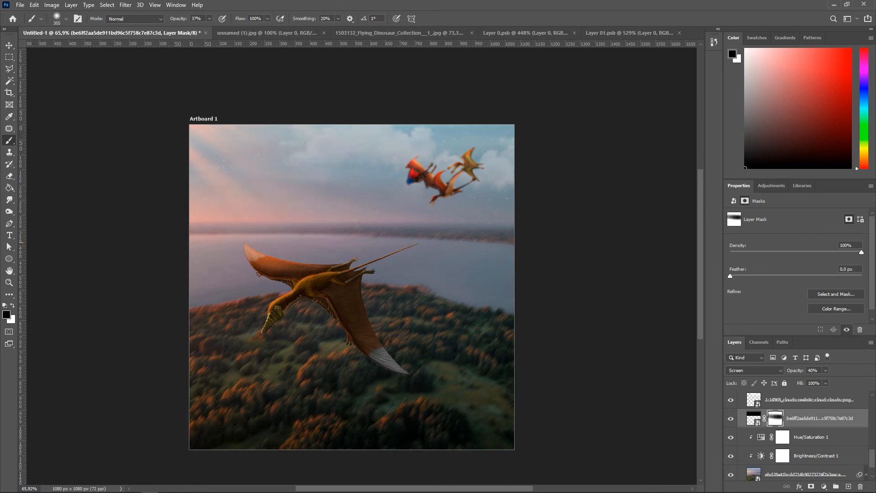
scroll(822, 438, down, 1)
Step: Create a new layer below the stars and set the brush colour to a0a9d4
ctrl+click(849, 486)
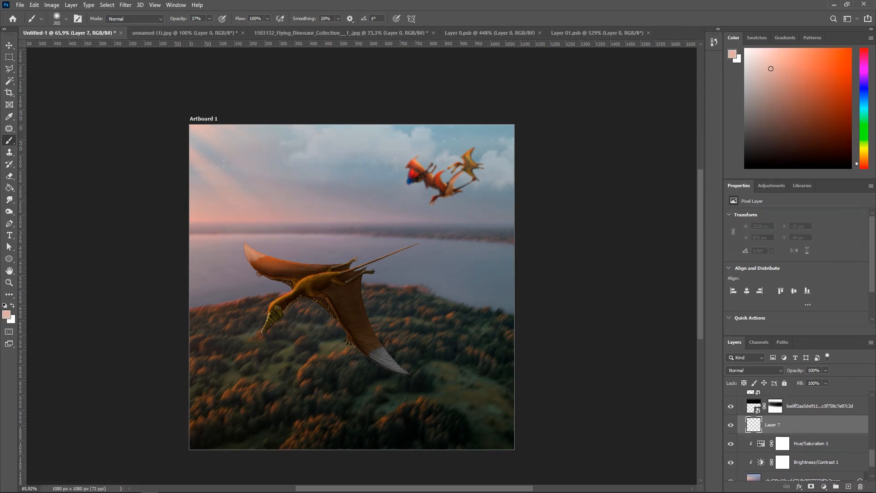
click(6, 314)
text(a0a9d4)
drag(644, 327, 651, 392)
click(784, 302)
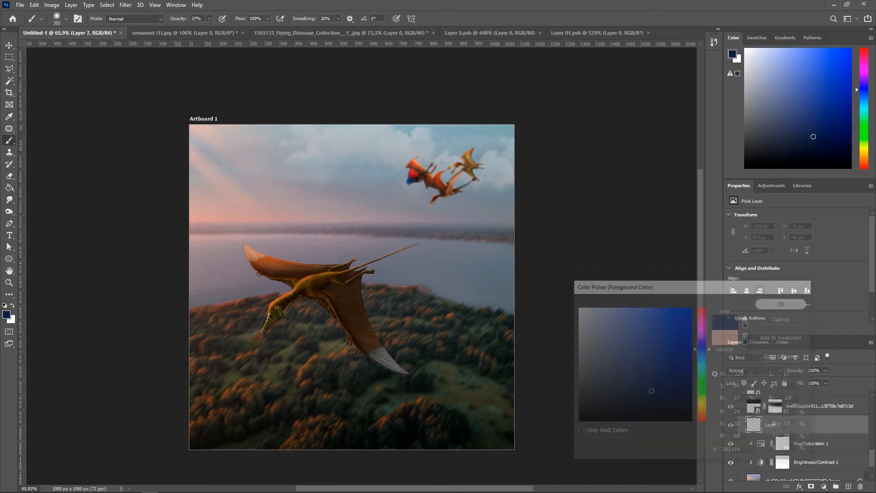
Step: Paint a soft blue-grey stroke across the top of the sky on the new layer
drag(196, 125, 652, 117)
scroll(498, 101, down, 4)
scroll(498, 100, up, 1)
click(498, 101)
scroll(565, 157, up, 6)
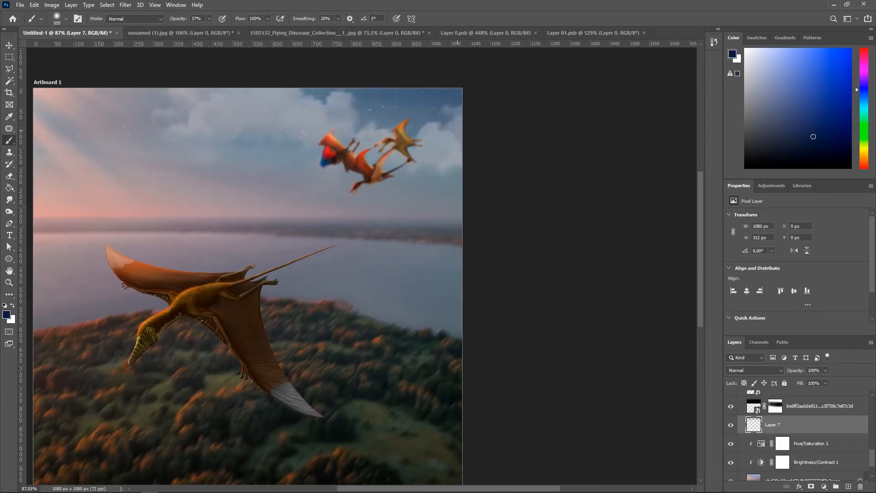
Step: Zoom and pan around the composition to review the sky and stars
scroll(342, 101, left, 3)
scroll(419, 107, down, 5)
click(819, 406)
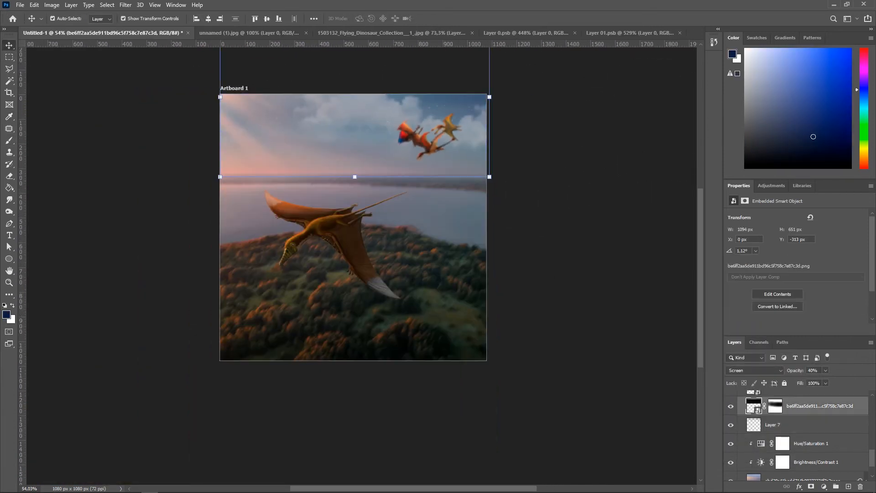
click(543, 187)
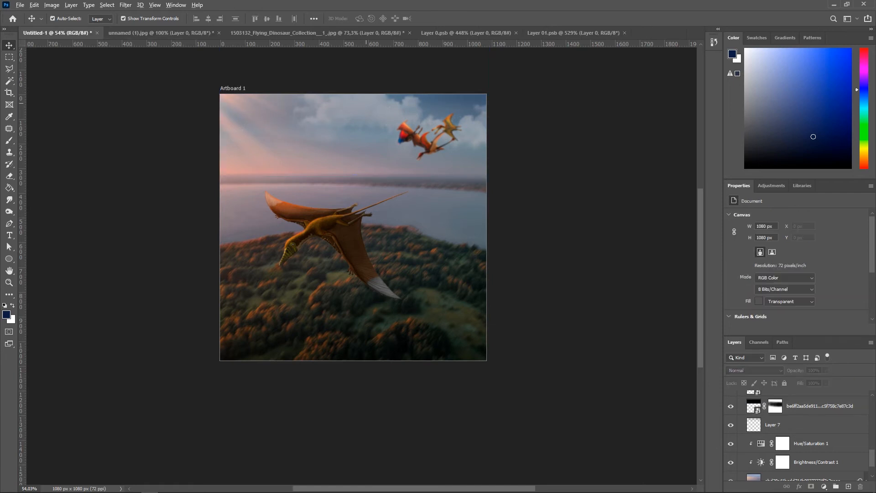
scroll(391, 182, up, 5)
scroll(479, 218, left, 3)
scroll(479, 217, down, 1)
scroll(508, 234, down, 1)
scroll(548, 251, right, 4)
scroll(587, 282, up, 2)
scroll(588, 281, down, 3)
scroll(547, 278, up, 3)
scroll(611, 283, right, 4)
scroll(547, 288, left, 1)
scroll(484, 291, up, 1)
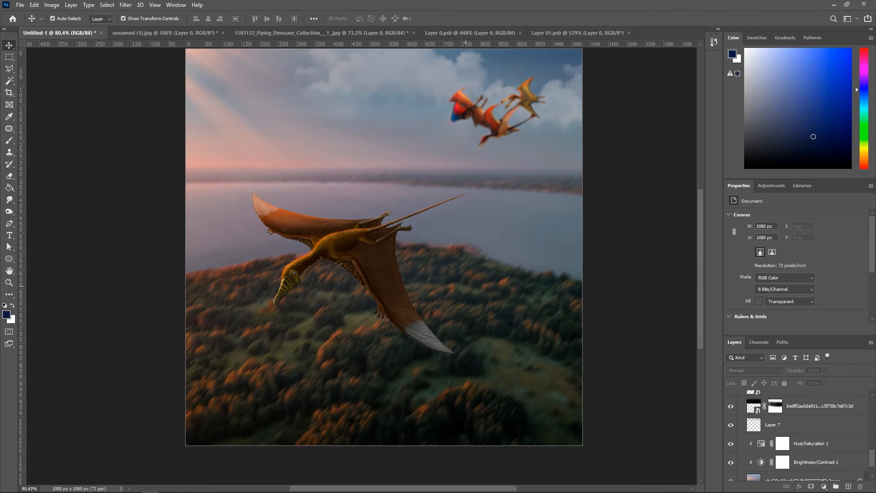
Step: Temporarily hide the distant pterosaur layer to compare the composition
click(490, 118)
scroll(734, 442, up, 1)
click(731, 449)
scroll(545, 345, down, 4)
click(616, 326)
scroll(524, 324, up, 2)
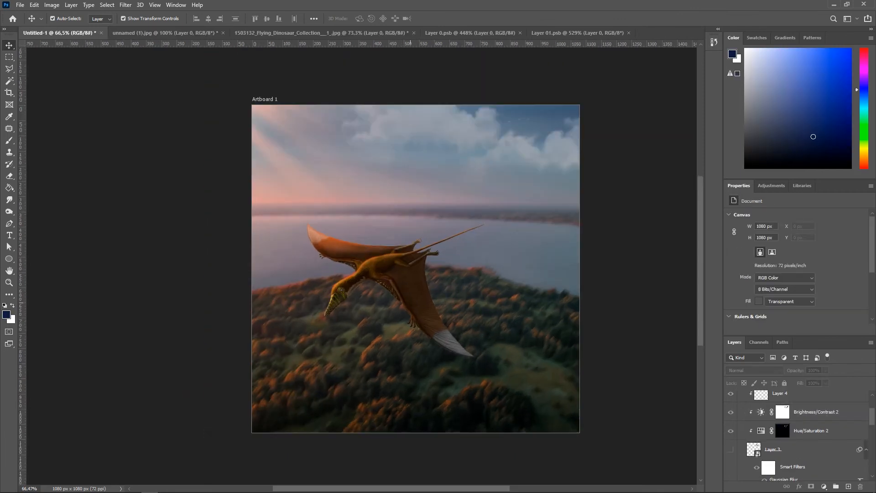
scroll(625, 279, down, 1)
drag(527, 288, 500, 279)
scroll(540, 288, up, 4)
click(466, 205)
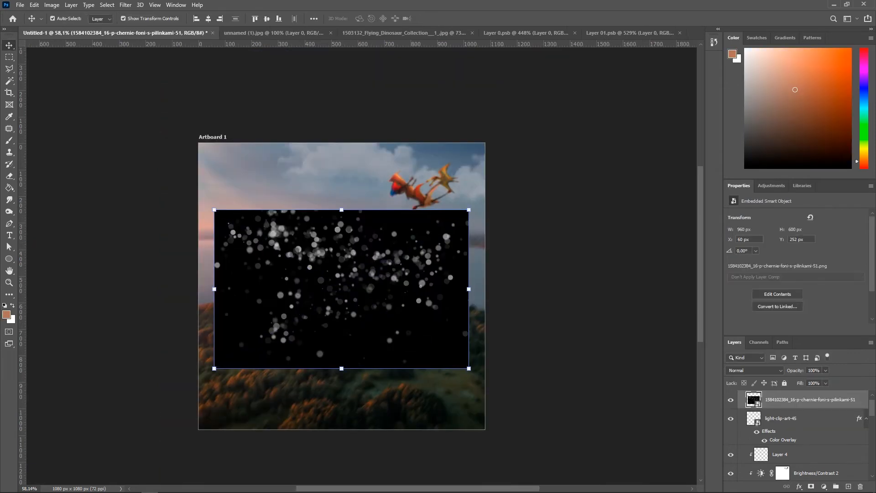
Step: Set the bokeh particle image to Screen blend and rotate it about 165°, enlarging it over the lower scene
click(755, 370)
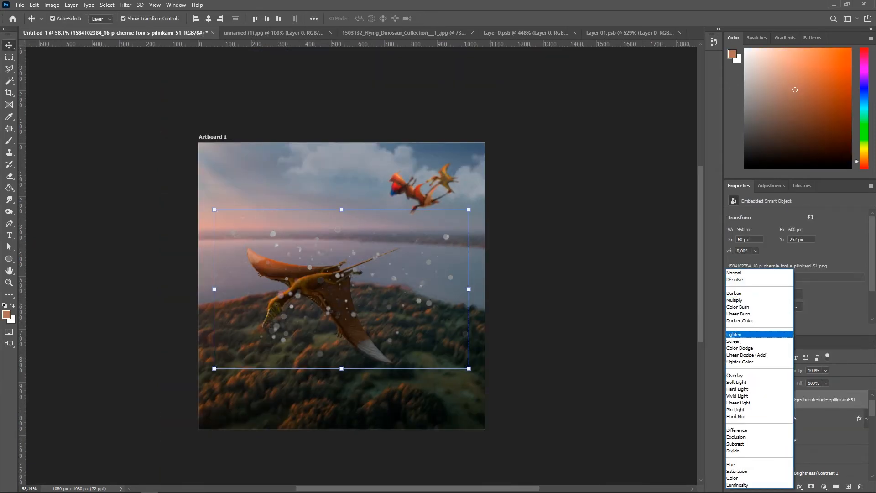
click(743, 342)
drag(477, 375, 370, 395)
drag(397, 345, 461, 442)
key(Return)
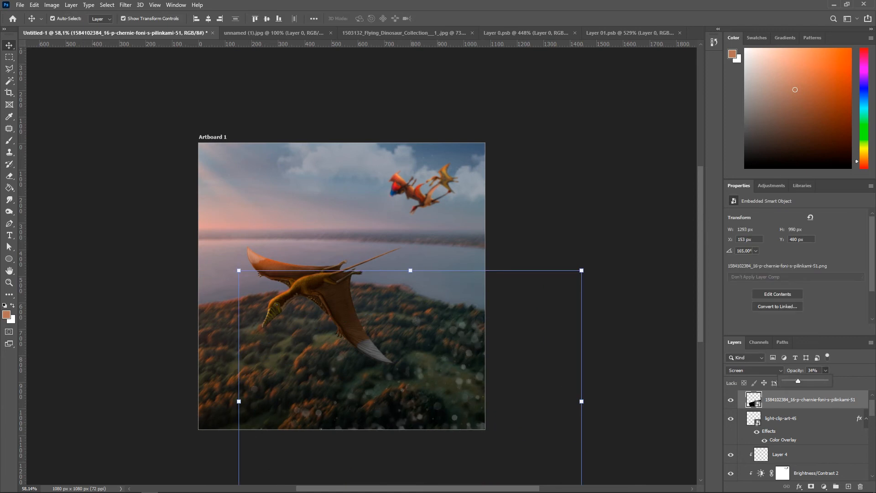
Step: Free-transform the bokeh layer again, rescaling and shifting it over the forest
click(607, 329)
click(809, 400)
key(ctrl+t)
drag(556, 362, 495, 380)
drag(473, 410, 517, 429)
key(Return)
Step: Duplicate the bokeh layer and rotate the copy about -75°, moving it toward the upper left
click(580, 346)
scroll(443, 375, up, 3)
scroll(457, 374, down, 1)
drag(462, 373, 370, 183)
scroll(486, 248, down, 4)
drag(512, 252, 289, 412)
drag(329, 312, 160, 319)
key(Return)
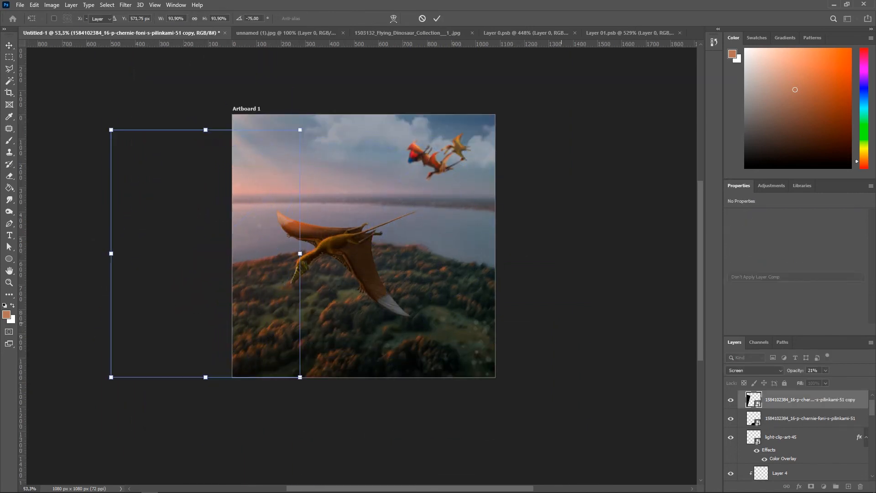
Step: Rotate the original bokeh layer to about 15° and move it toward the upper left of the sky
click(575, 324)
scroll(403, 268, up, 5)
scroll(542, 372, down, 4)
click(538, 392)
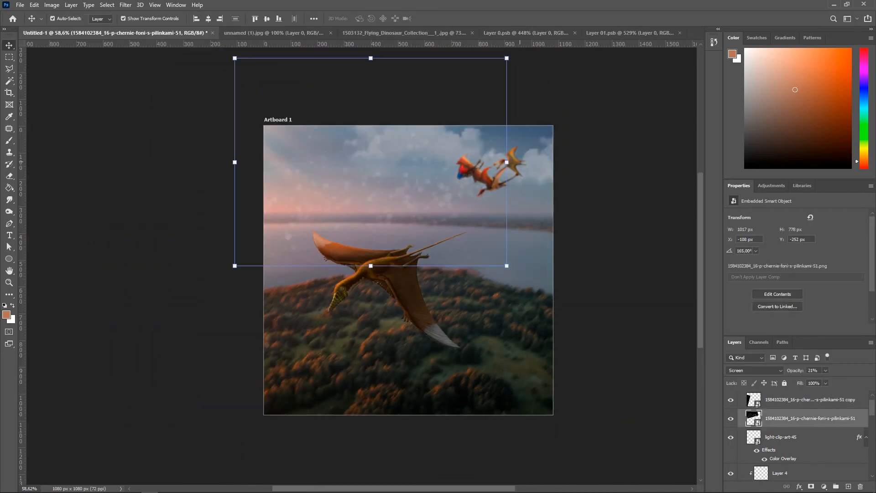
drag(520, 162, 263, 129)
key(Return)
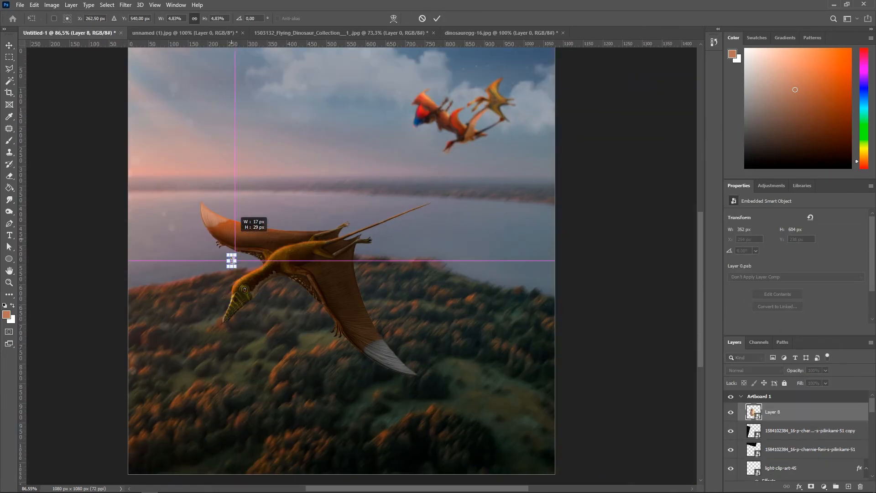
Step: Place an egg image and scale and rotate it about -60° into the large pterosaur's claws
drag(232, 239, 249, 240)
scroll(303, 299, up, 5)
drag(199, 257, 272, 398)
drag(315, 364, 296, 261)
drag(274, 384, 342, 350)
key(Return)
scroll(365, 339, up, 4)
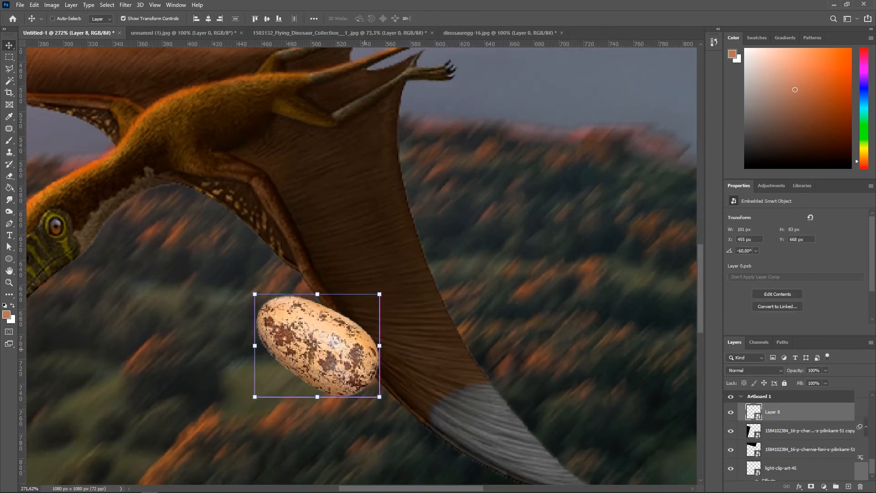
Step: Reorder the egg layer to sit just below the star layer
key(ctrl+shift+[)
drag(787, 471, 793, 409)
scroll(342, 319, down, 3)
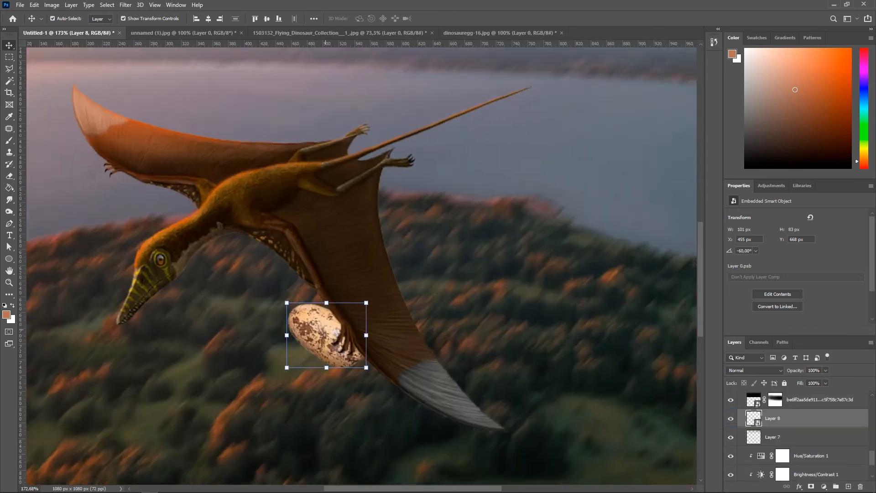
Step: Duplicate the egg and move the copy below and left of the pterosaur as if falling
scroll(325, 329, up, 3)
click(326, 329)
scroll(326, 330, down, 2)
scroll(794, 434, up, 2)
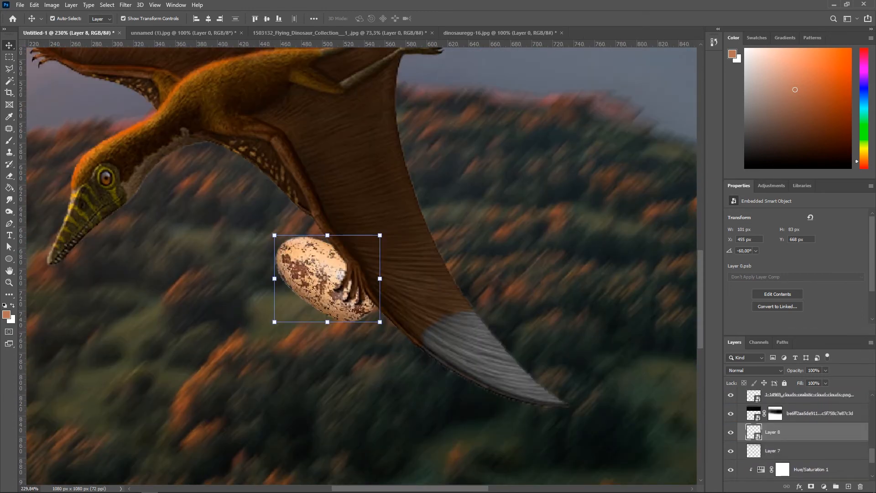
scroll(386, 351, down, 3)
drag(351, 311, 260, 351)
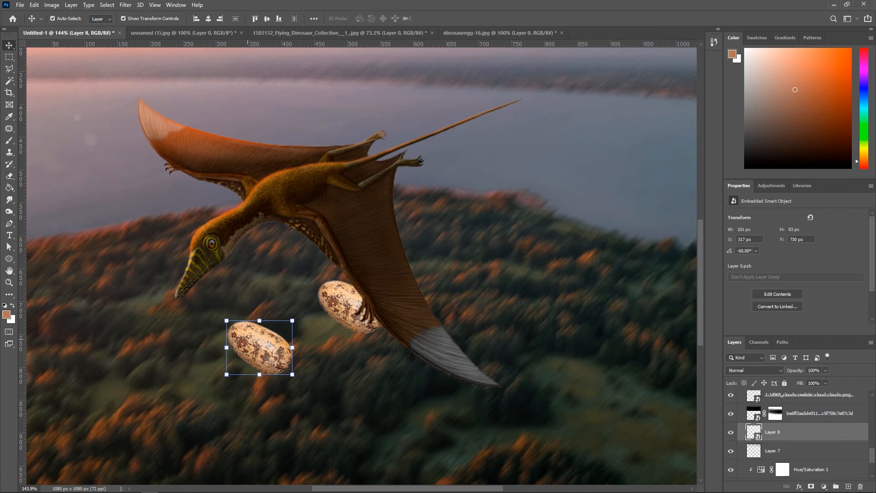
Step: Rotate the falling egg copy slightly
scroll(248, 340, up, 1)
key(ctrl+t)
drag(289, 394, 273, 384)
key(Return)
Step: Duplicate another egg far below, shrinking it to about 7% and rotating it about -27°
scroll(250, 366, down, 3)
drag(243, 268, 342, 367)
key(ctrl+t)
drag(359, 351, 344, 360)
drag(393, 352, 359, 307)
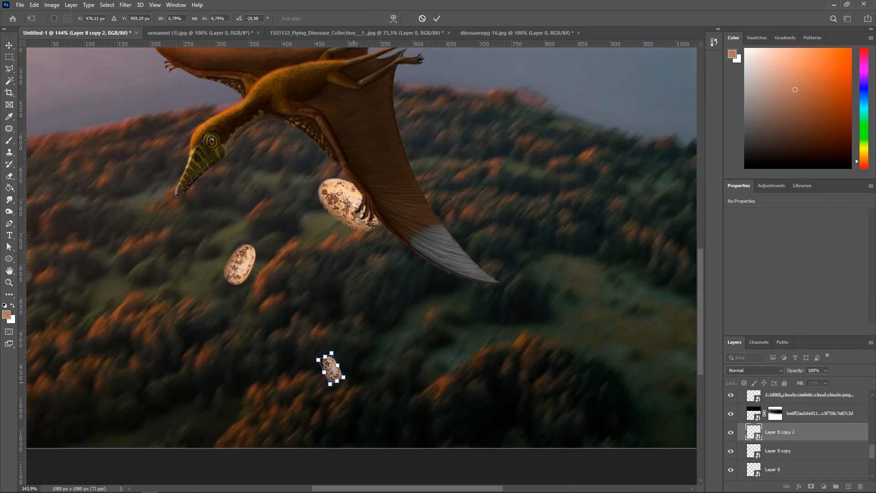
key(Return)
Step: Copy the pterosaur's Brightness/Contrast and Hue/Saturation adjustment layers above the egg layer
scroll(511, 393, down, 10)
click(512, 394)
scroll(455, 348, up, 9)
scroll(346, 388, down, 3)
scroll(306, 324, up, 8)
click(410, 312)
click(824, 486)
key(Escape)
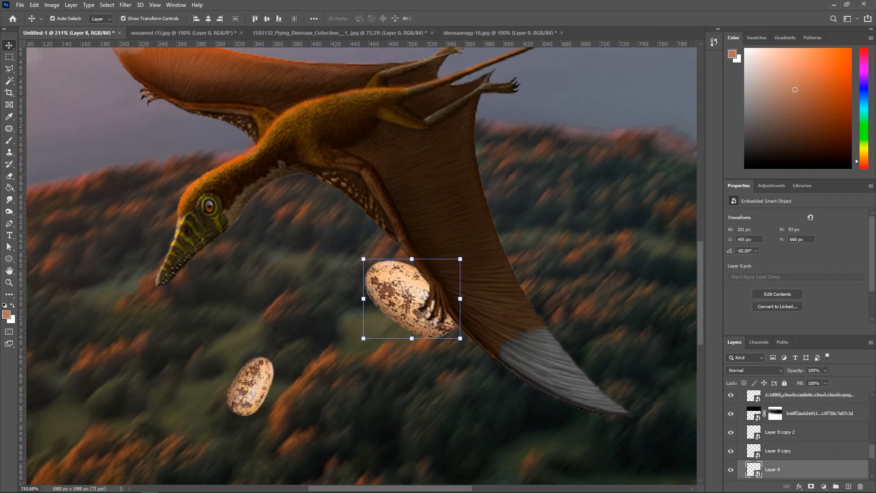
scroll(812, 430, up, 9)
click(812, 431)
shift+click(812, 412)
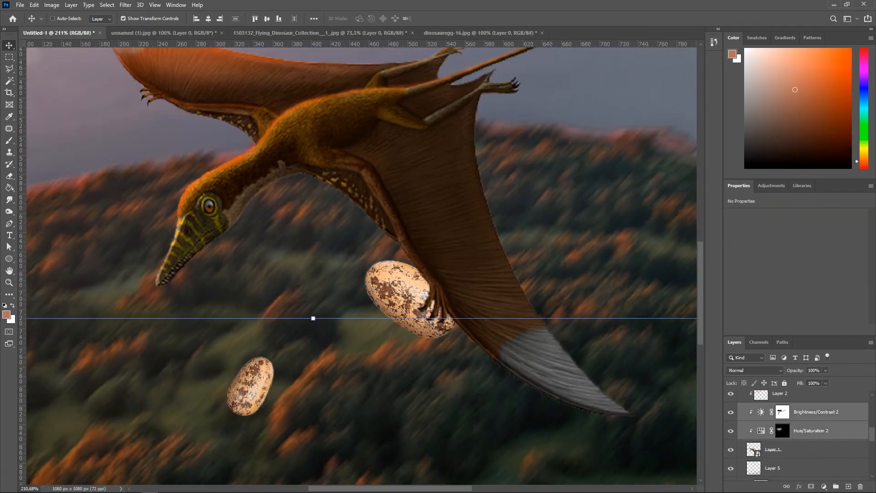
scroll(812, 422, down, 7)
click(404, 299)
key(ctrl+v)
Step: Clip the copied Brightness/Contrast and Hue/Saturation adjustments to the egg layer
scroll(813, 434, down, 2)
right_click(814, 430)
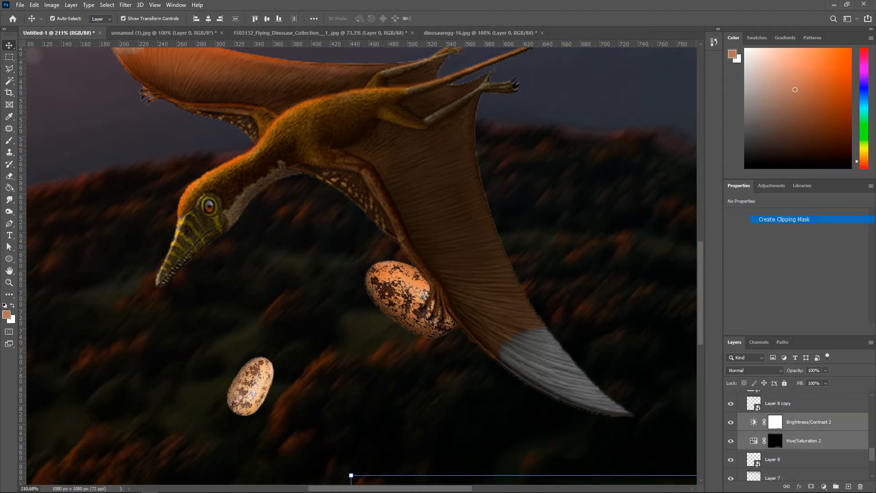
click(787, 219)
Step: Lower the egg's clipped Brightness/Contrast brightness to -131
scroll(486, 213, down, 1)
scroll(476, 451, up, 2)
click(816, 422)
drag(760, 241, 739, 241)
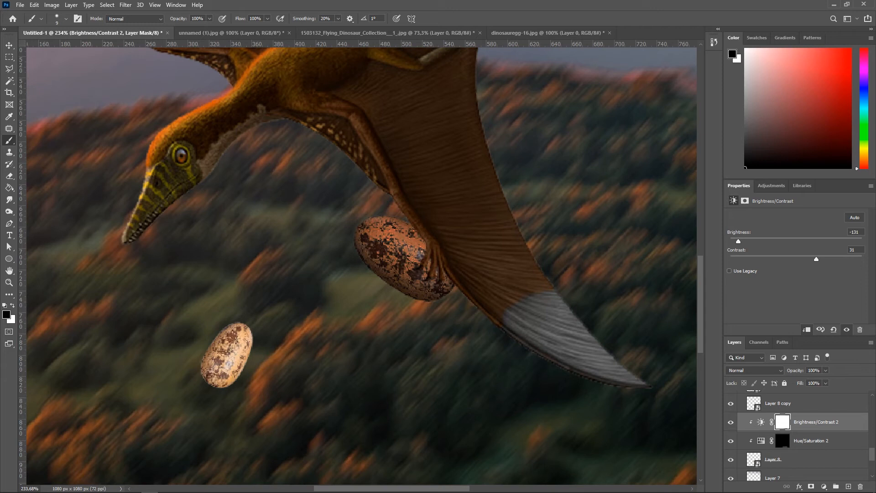
Step: Select the egg's Brightness/Contrast layer mask and set the brush hardness to 0%
click(783, 422)
scroll(349, 216, up, 4)
right_click(355, 216)
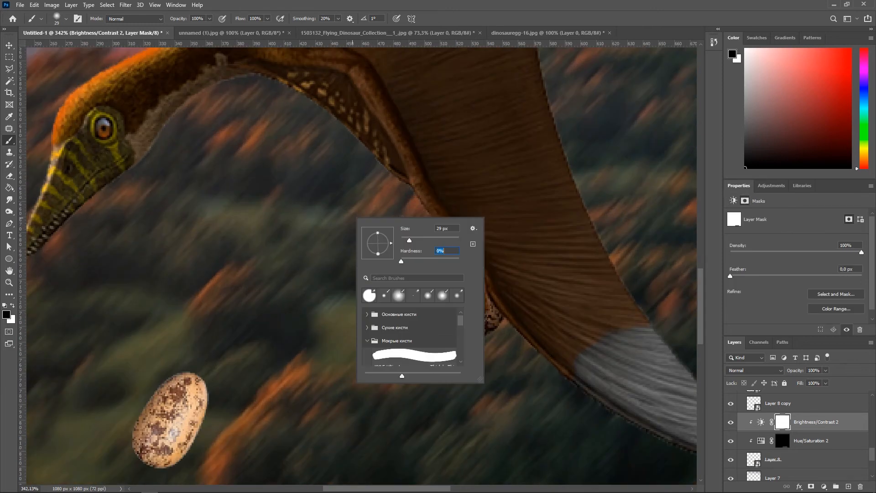
drag(234, 212, 236, 212)
scroll(497, 232, down, 8)
scroll(428, 230, up, 3)
Step: Try deleting the egg's Hue/Saturation and Brightness/Contrast layer masks, then undo both deletions
click(730, 422)
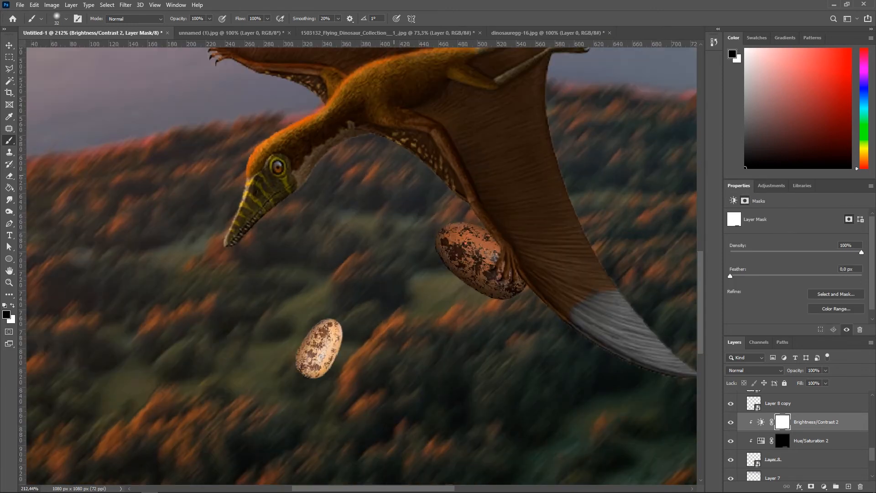
click(730, 422)
click(783, 440)
key(Delete)
click(782, 422)
key(Delete)
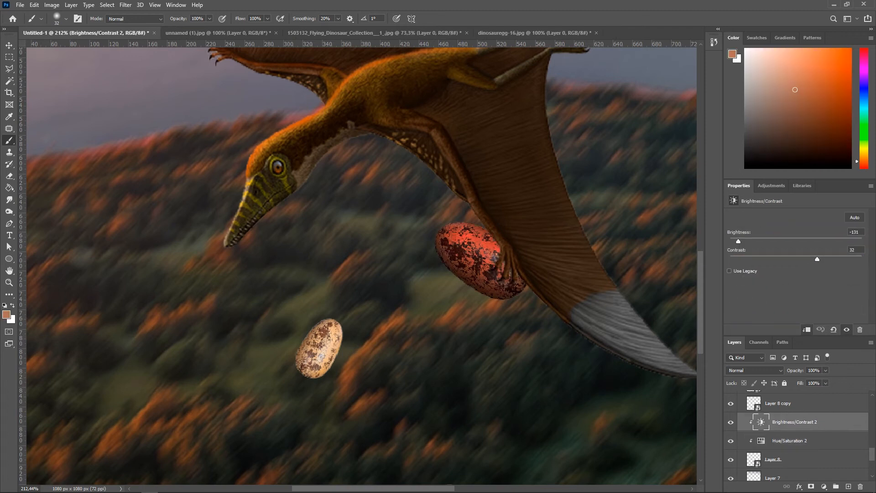
key(ctrl+z)
key(ctrl+z)
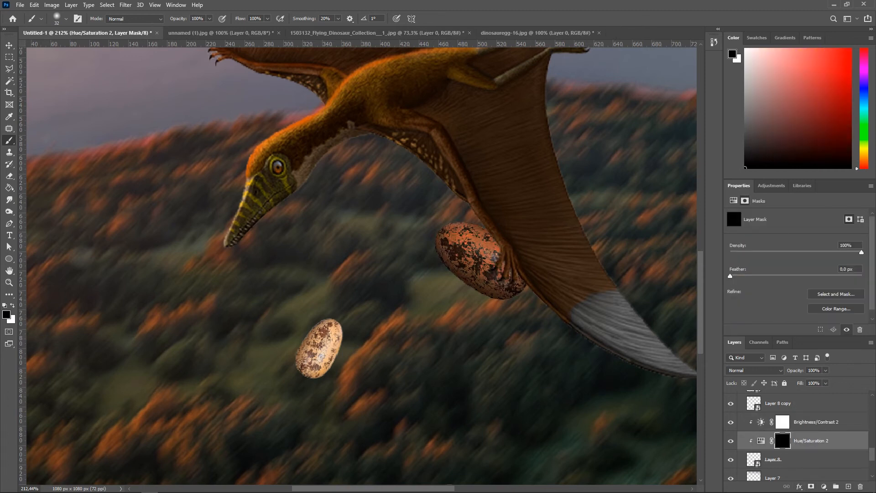
Step: Paint over the egg on its Brightness/Contrast mask with a 66 px soft brush at 45% opacity
click(782, 422)
right_click(394, 226)
drag(450, 249, 454, 249)
click(210, 19)
drag(212, 29, 187, 29)
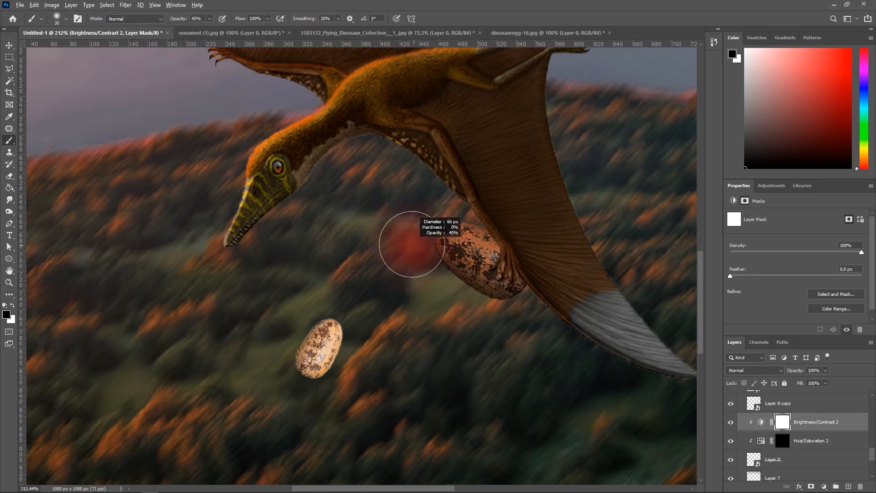
drag(442, 256, 458, 288)
Step: Add a new layer above the egg's Brightness/Contrast adjustment and clip it to the egg
scroll(461, 319, down, 8)
scroll(443, 274, up, 17)
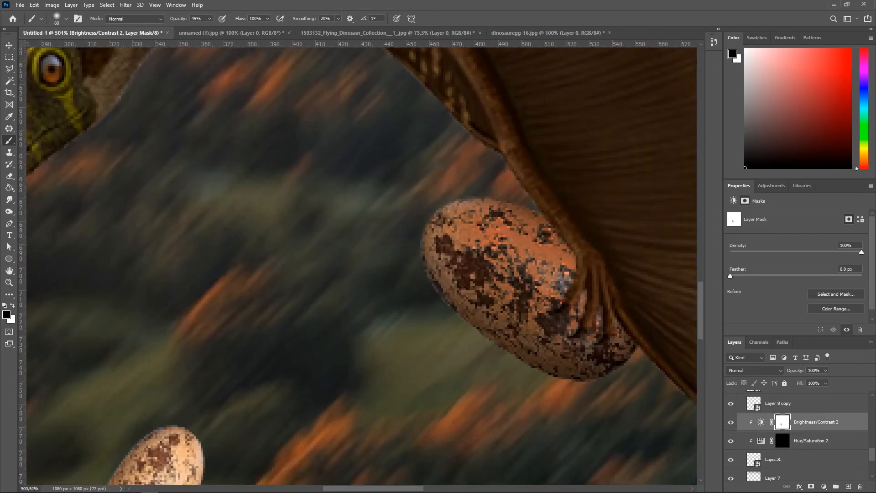
click(782, 441)
click(12, 305)
scroll(430, 290, down, 13)
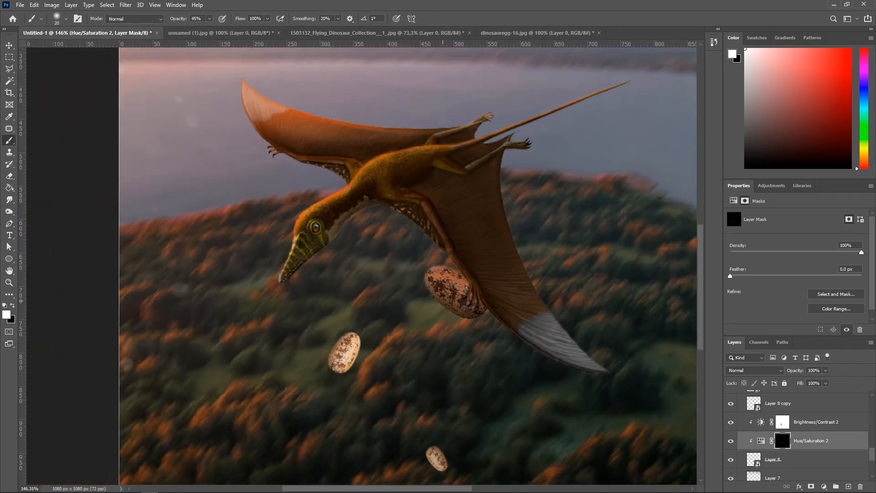
scroll(479, 311, up, 5)
click(816, 422)
click(848, 486)
right_click(799, 420)
click(772, 208)
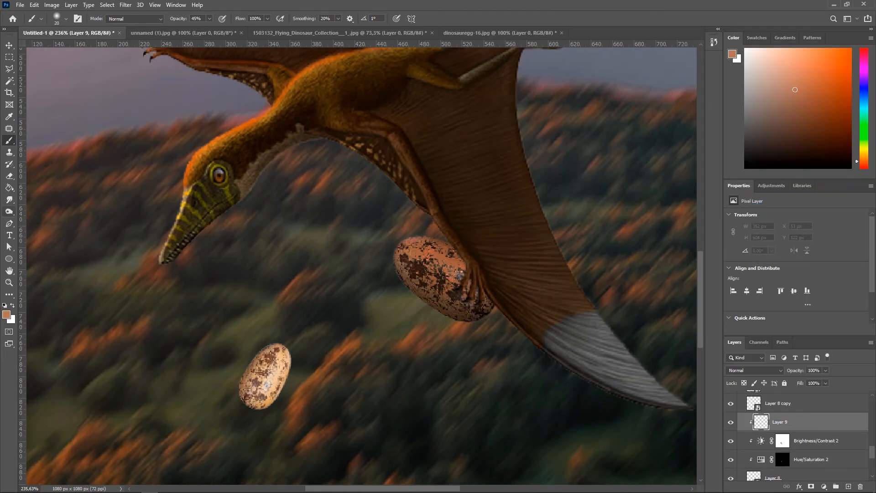
Step: Paint black shadows onto the carried egg around the gripping claws on the clipped layer at 45% opacity
key(d)
scroll(459, 256, up, 10)
scroll(414, 201, up, 2)
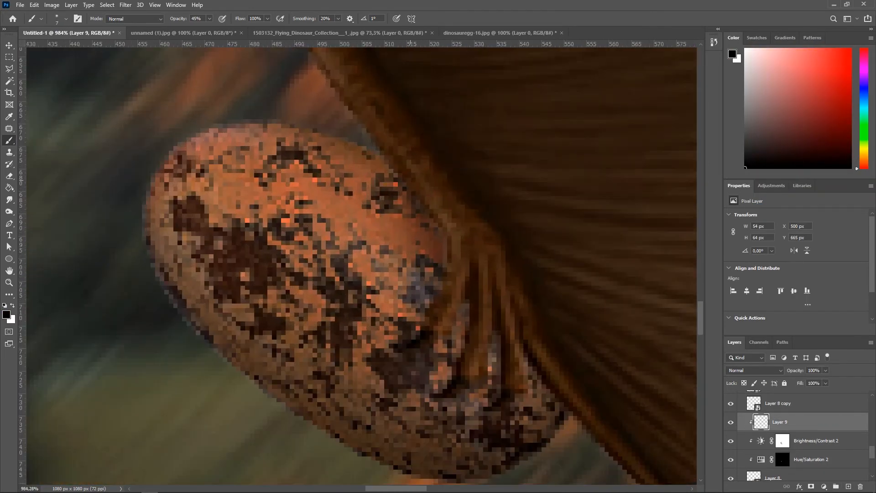
scroll(438, 274, up, 3)
drag(406, 352, 375, 430)
scroll(438, 356, up, 1)
drag(382, 300, 381, 325)
mouse_move(482, 410)
mouse_down()
mouse_move(468, 301)
mouse_move(421, 137)
mouse_up()
alt+right_click(422, 136)
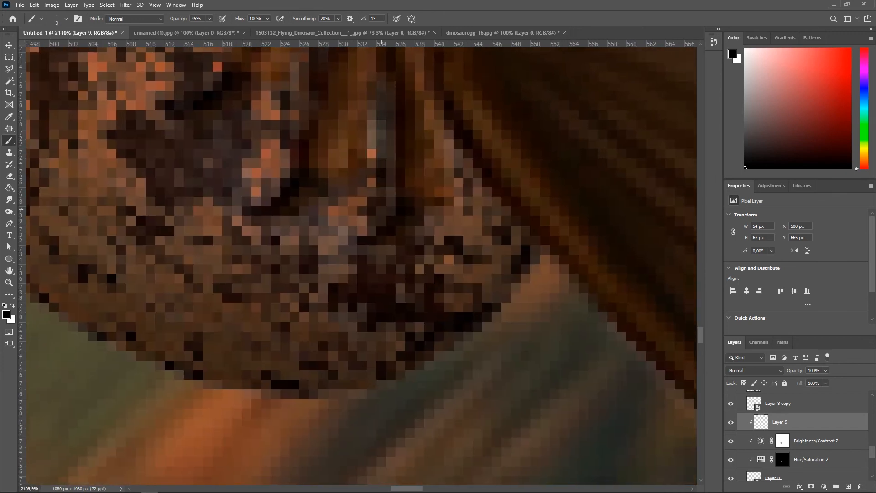
scroll(379, 209, down, 6)
scroll(318, 164, up, 3)
right_click(319, 167)
alt+right_click(320, 168)
scroll(363, 173, down, 3)
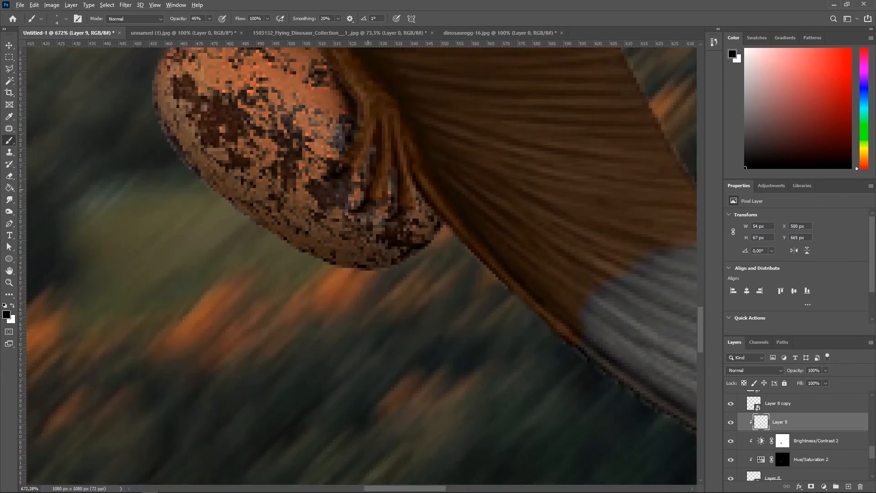
scroll(355, 178, down, 3)
scroll(356, 178, up, 2)
alt+right_click(356, 178)
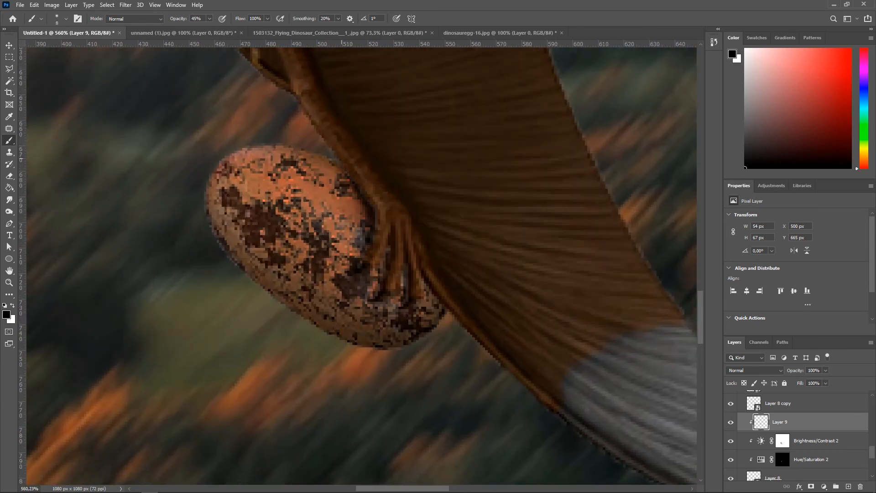
drag(370, 192, 346, 165)
right_click(345, 167)
scroll(440, 178, down, 2)
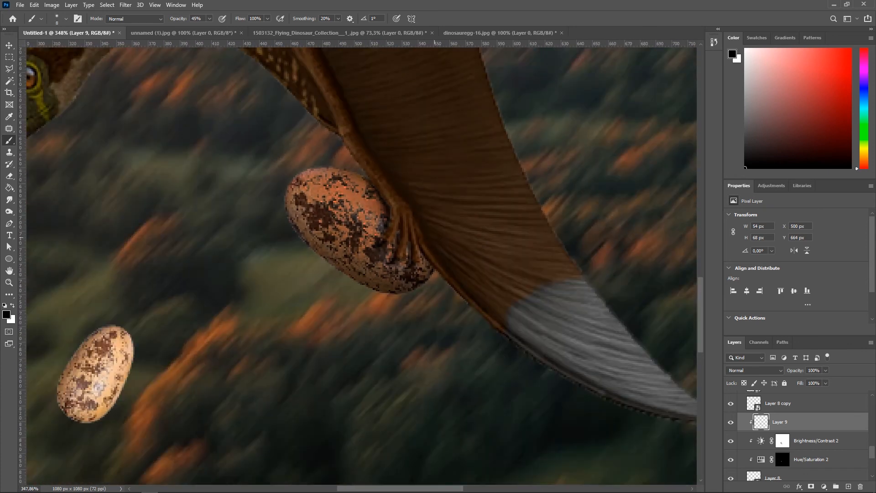
scroll(455, 256, up, 3)
drag(312, 112, 329, 182)
scroll(379, 226, down, 3)
alt+right_click(360, 215)
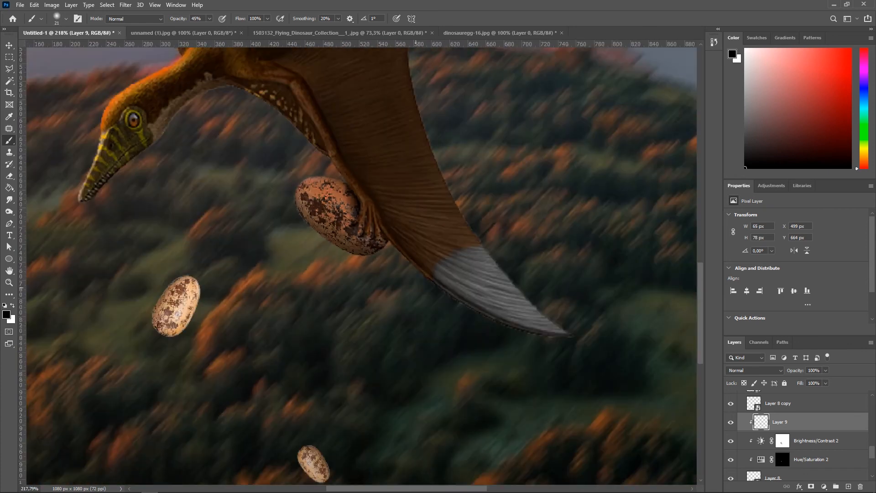
click(365, 201)
scroll(392, 229, down, 2)
scroll(387, 224, up, 2)
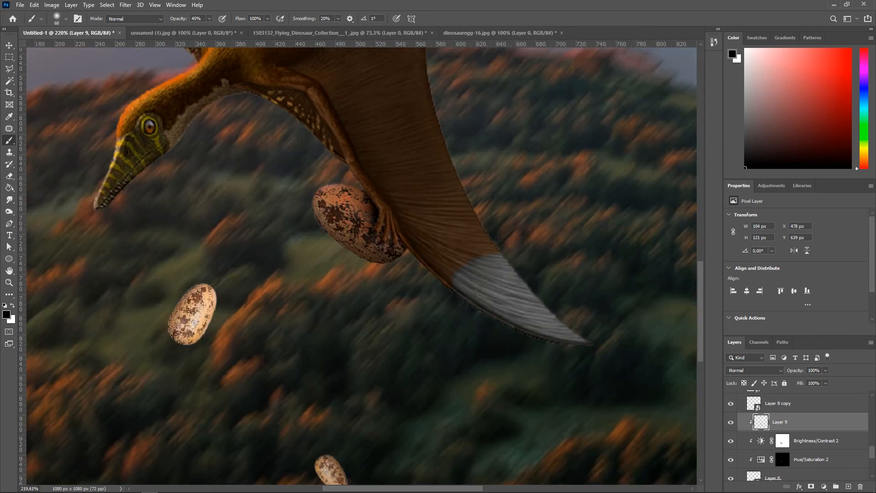
scroll(466, 301, down, 3)
scroll(401, 261, up, 3)
Step: Dab the carried egg's Brightness/Contrast mask once with the white soft brush
key(v)
click(342, 266)
scroll(342, 266, down, 4)
click(114, 301)
scroll(301, 283, up, 2)
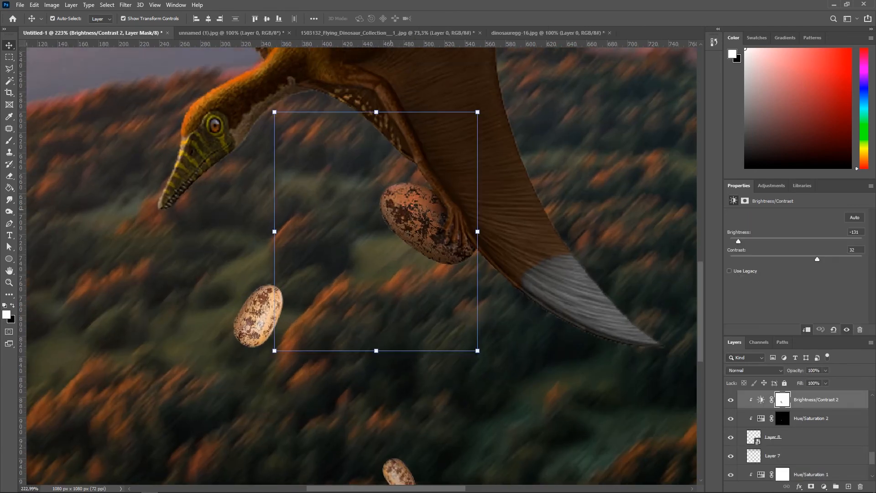
scroll(255, 238, up, 3)
key(b)
scroll(429, 210, up, 1)
click(433, 206)
scroll(419, 230, down, 11)
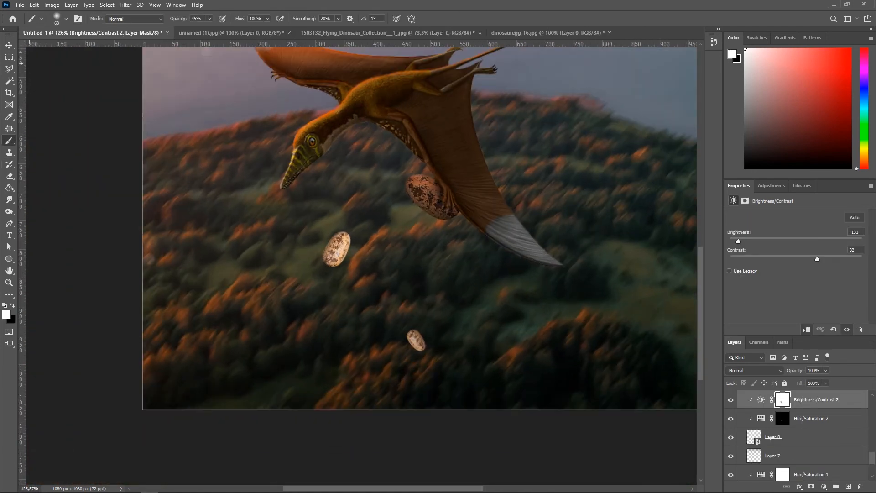
scroll(397, 247, up, 2)
Step: Move the lowest small egg up beside the pterosaur's head, just below the wing
click(334, 248)
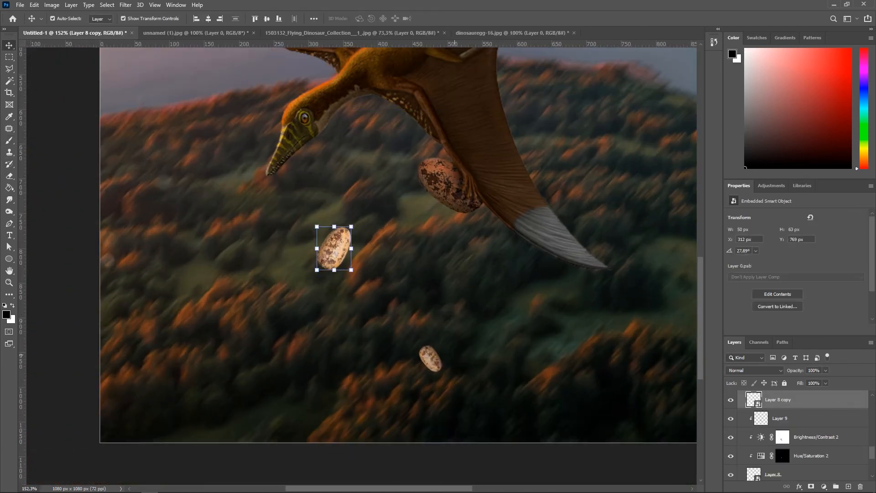
shift+click(439, 355)
scroll(438, 326, down, 4)
scroll(442, 317, up, 3)
key(ctrl+t)
key(Escape)
scroll(406, 206, down, 3)
click(451, 316)
click(451, 317)
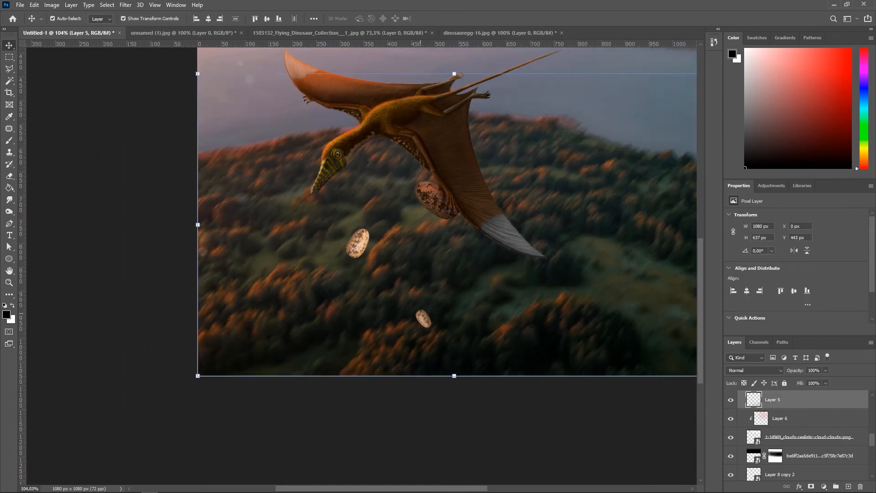
scroll(432, 329, down, 4)
scroll(404, 287, up, 5)
click(406, 292)
click(411, 296)
scroll(803, 433, up, 3)
scroll(803, 433, up, 10)
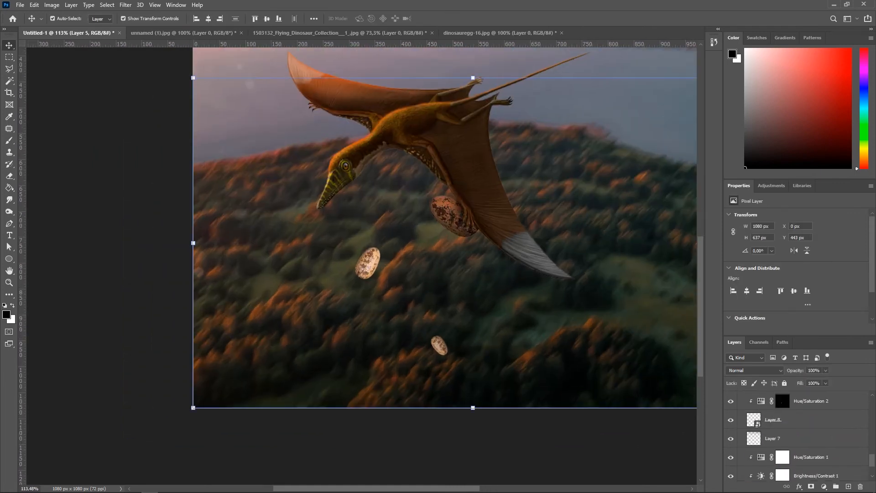
click(805, 412)
click(799, 449)
click(543, 315)
click(730, 471)
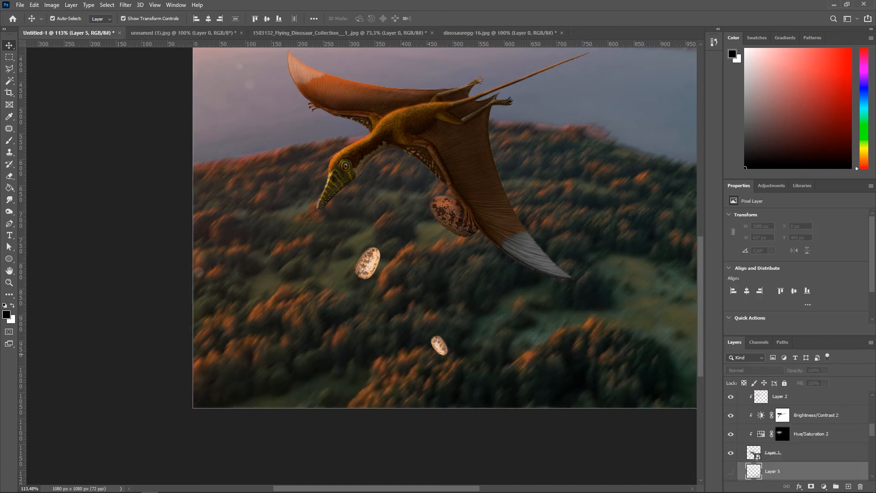
click(440, 346)
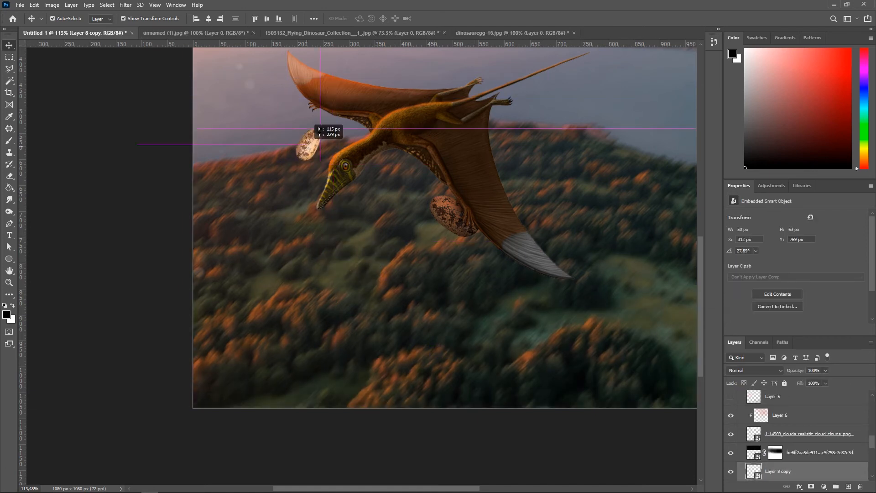
key(ctrl+t)
scroll(315, 146, up, 3)
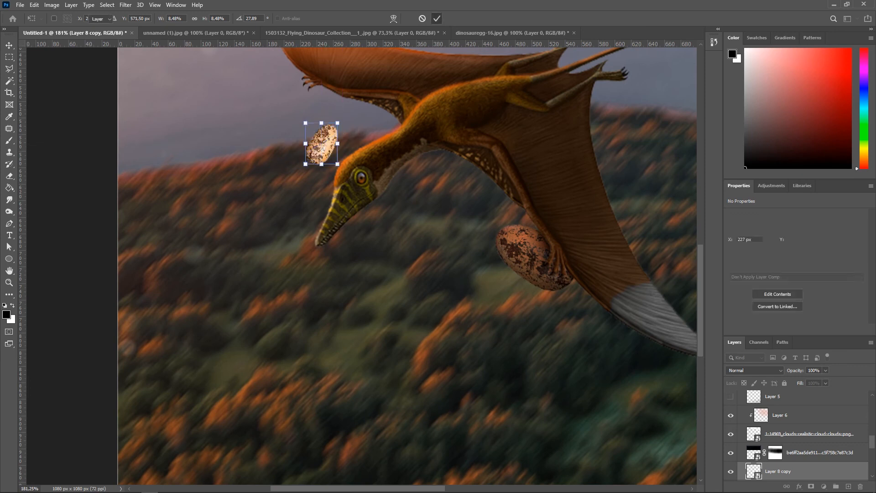
key(Return)
Step: Make the hidden Layer 5 visible again
scroll(360, 145, down, 6)
click(452, 375)
click(812, 452)
scroll(803, 450, up, 4)
scroll(794, 452, down, 1)
click(731, 455)
click(452, 374)
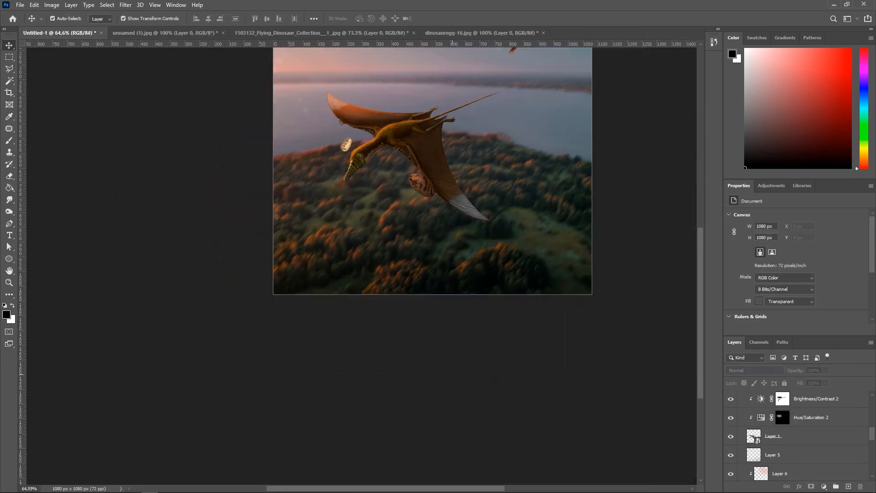
Step: Add a Brightness/Contrast adjustment clipped to the small egg, with brightness -76 and contrast 7
scroll(346, 145, up, 7)
click(344, 254)
scroll(456, 311, down, 2)
scroll(421, 295, up, 2)
scroll(794, 450, down, 2)
click(824, 487)
click(833, 352)
right_click(816, 446)
click(796, 233)
drag(796, 241, 810, 241)
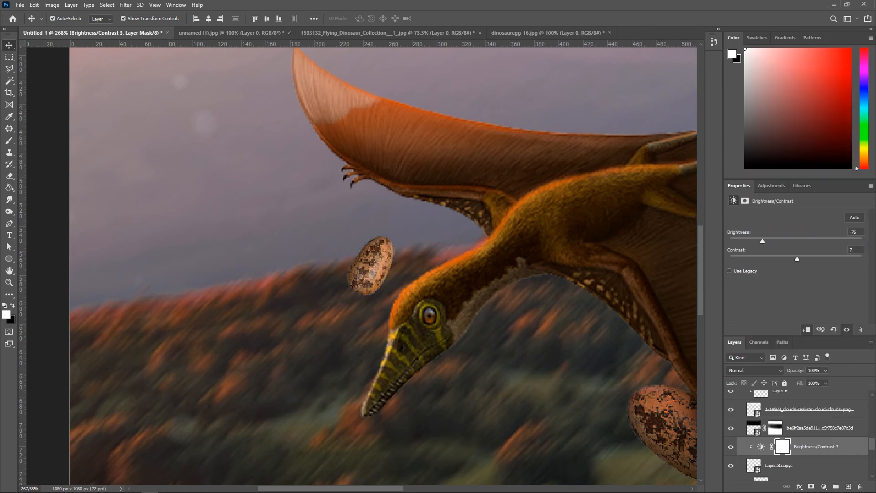
Step: Rotate the small egg near the head to about -158° and nudge it slightly upward
click(374, 265)
key(ctrl+t)
right_click(380, 264)
click(411, 407)
drag(430, 292, 389, 321)
drag(376, 263, 360, 252)
key(Return)
click(475, 209)
scroll(477, 209, down, 5)
click(479, 212)
scroll(501, 219, up, 2)
scroll(502, 219, down, 3)
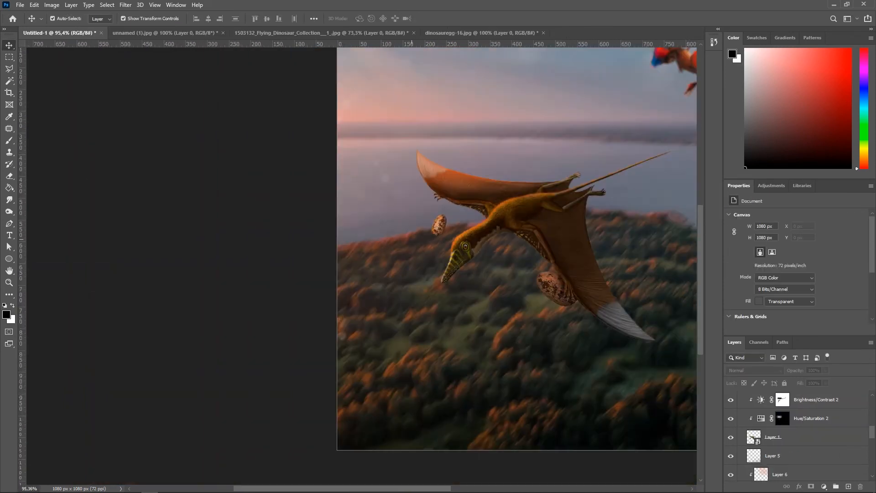
scroll(502, 227, up, 3)
scroll(395, 228, up, 3)
click(385, 227)
click(125, 5)
key(Escape)
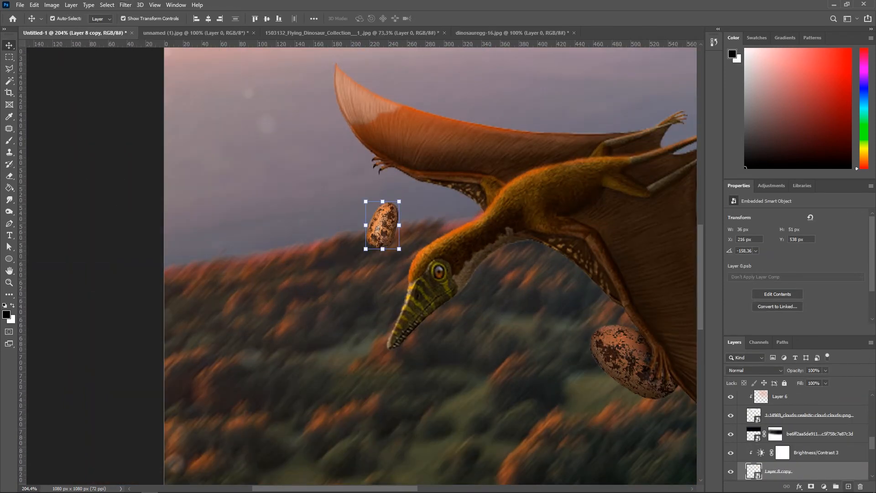
Step: Add a new layer clipped to the small egg and paint soft dark shading across it
click(848, 487)
scroll(348, 183, up, 3)
scroll(387, 210, up, 2)
key(b)
scroll(452, 242, up, 2)
drag(405, 211, 427, 210)
drag(404, 212, 367, 318)
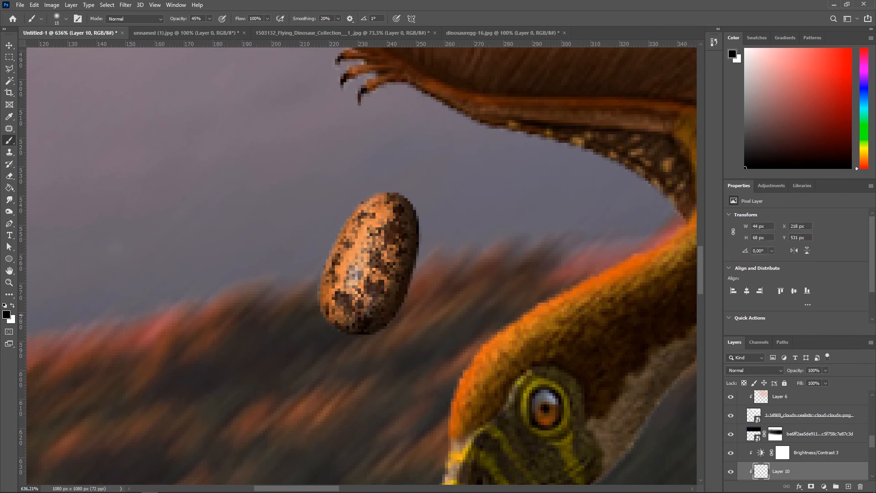
scroll(421, 206, right, 1)
drag(416, 221, 338, 358)
scroll(461, 210, down, 4)
key(ctrl+z)
mouse_move(432, 207)
mouse_down()
mouse_move(439, 206)
mouse_move(371, 317)
mouse_move(414, 299)
mouse_move(450, 300)
mouse_up()
scroll(373, 321, down, 12)
click(416, 306)
scroll(401, 304, down, 2)
scroll(400, 301, up, 6)
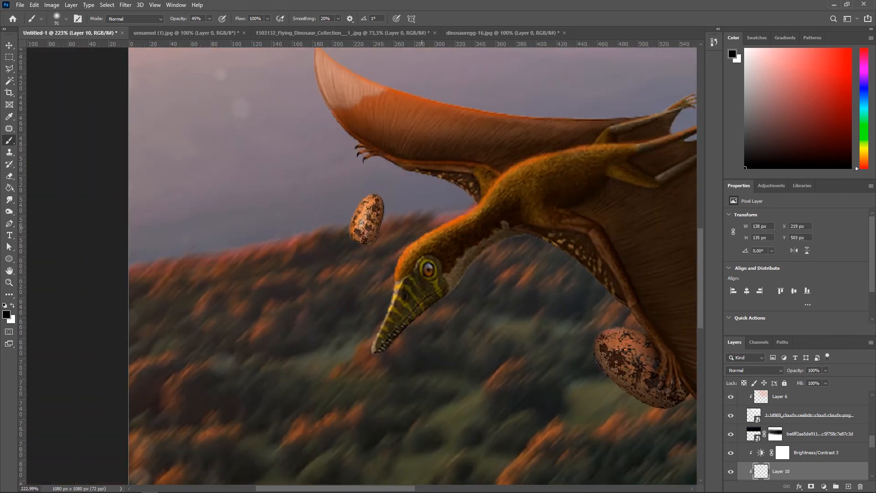
drag(422, 226, 395, 273)
scroll(399, 297, down, 4)
Step: Convert the small egg with its clipped shading and Brightness/Contrast layers into one smart object
key(v)
scroll(411, 282, down, 2)
scroll(798, 438, down, 2)
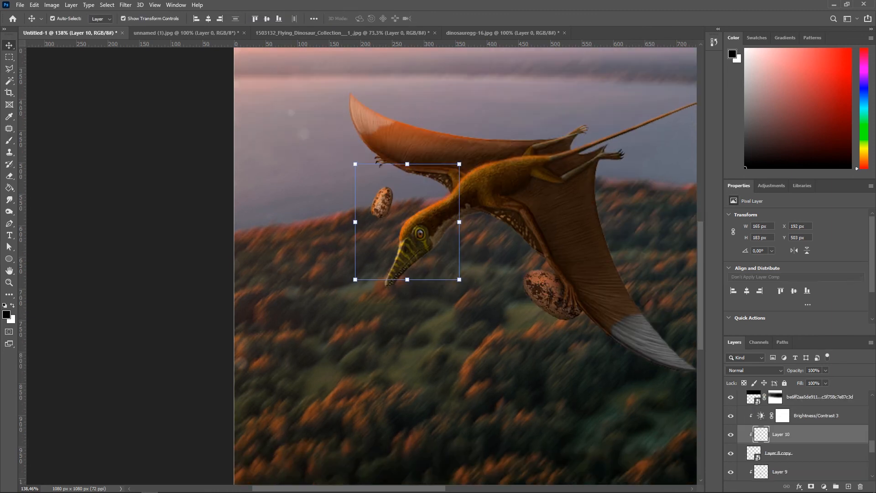
click(803, 453)
shift+click(815, 414)
right_click(815, 414)
click(789, 154)
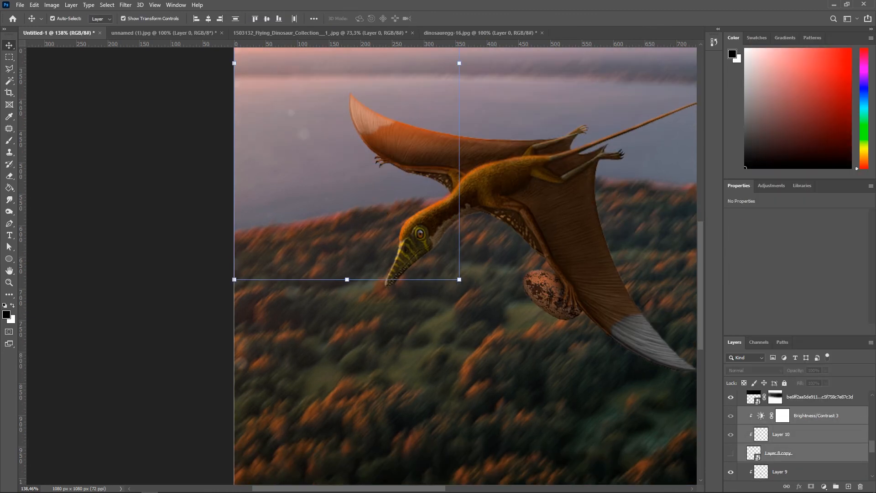
right_click(799, 455)
click(794, 147)
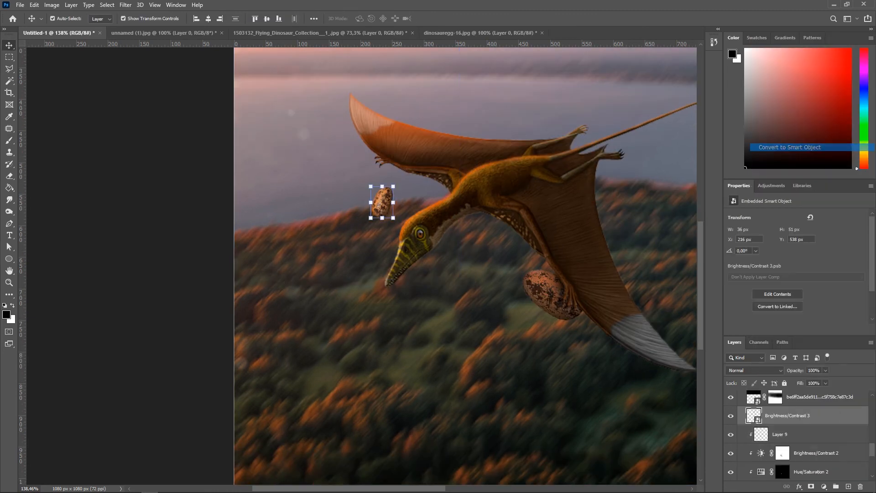
Step: Apply a Motion Blur to the small egg smart object with angle 45° and distance 5 pixels
scroll(459, 255, down, 1)
scroll(459, 256, up, 3)
click(126, 5)
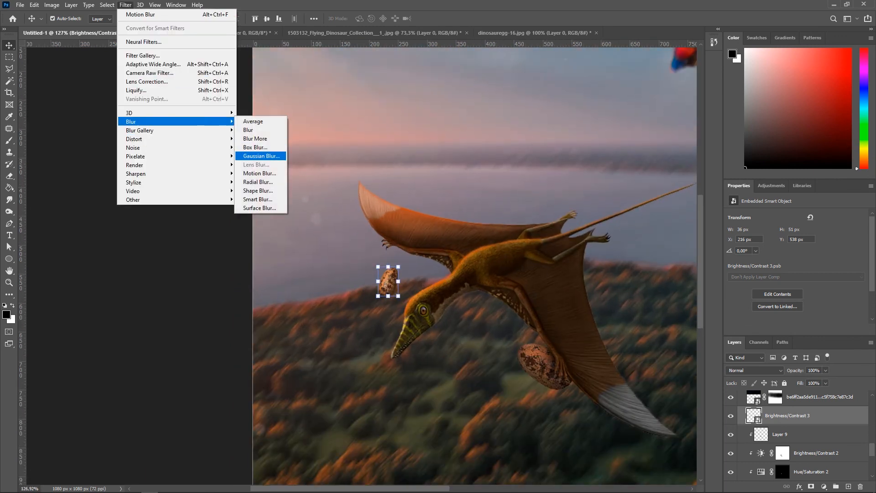
click(257, 174)
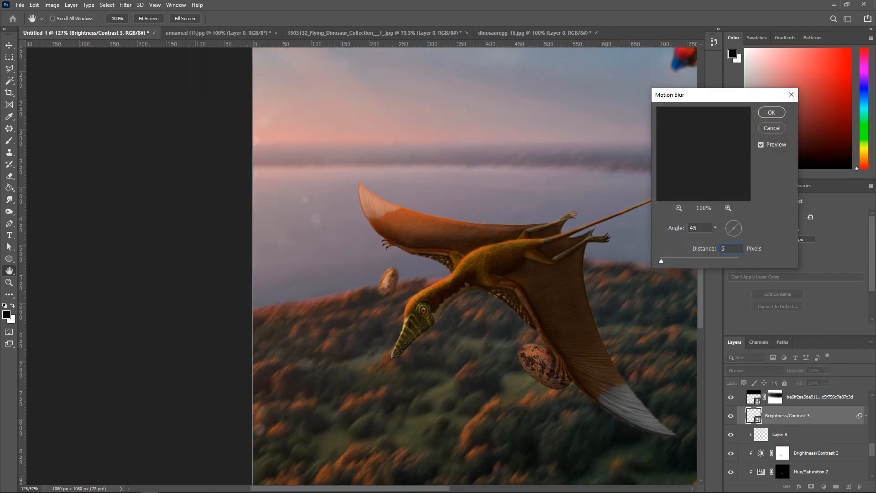
key(Return)
Step: Add a new layer clipped to the small egg and paint a soft brown tone over it
click(211, 294)
scroll(211, 295, down, 8)
scroll(223, 303, up, 12)
drag(334, 284, 344, 283)
click(848, 487)
click(784, 206)
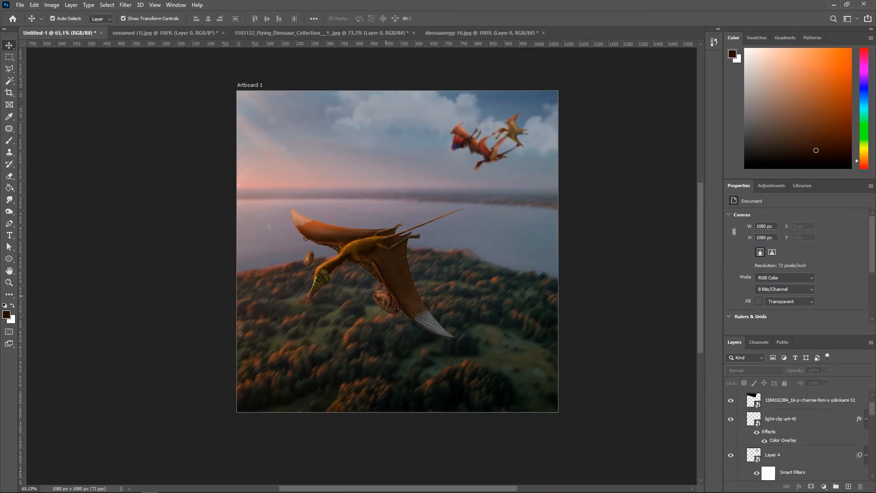
click(386, 296)
scroll(386, 296, down, 2)
click(416, 144)
scroll(416, 144, left, 3)
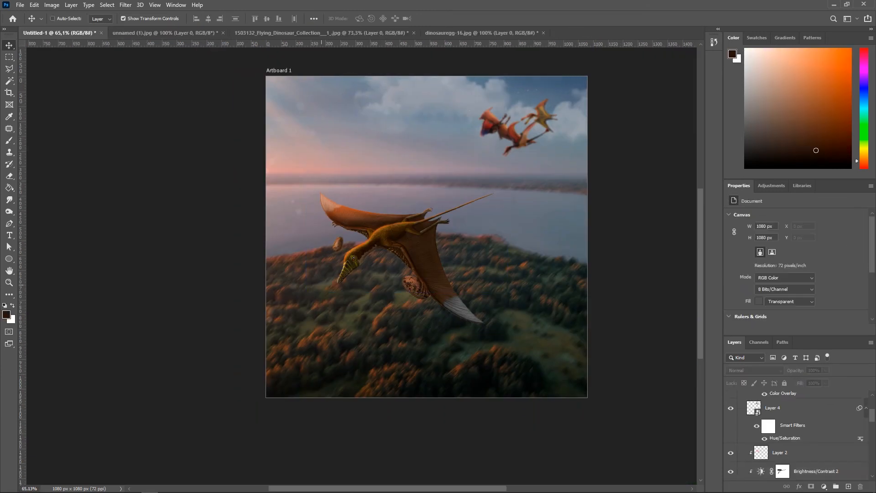
scroll(416, 144, up, 2)
scroll(363, 281, right, 4)
scroll(363, 281, up, 2)
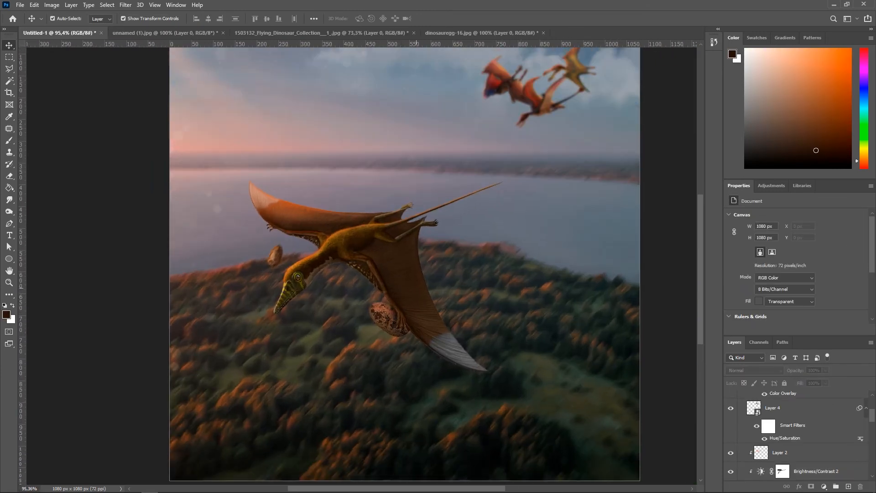
scroll(532, 278, down, 2)
scroll(532, 278, up, 2)
scroll(532, 319, down, 1)
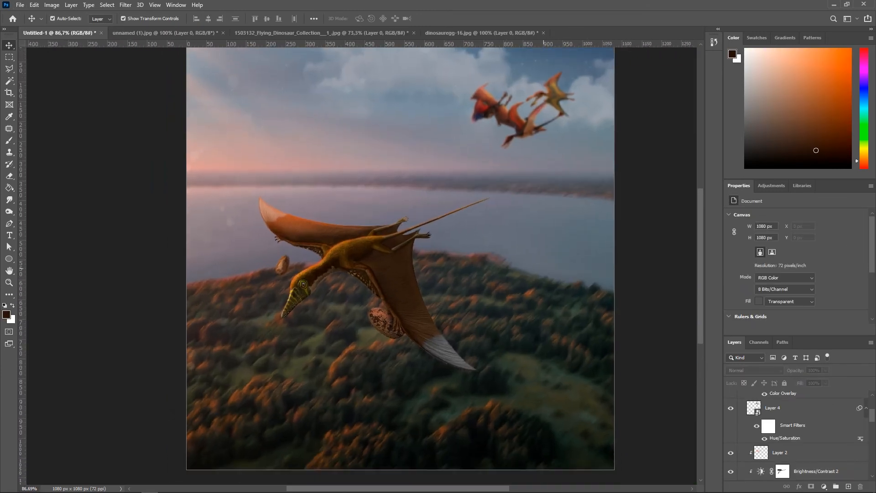
scroll(535, 425, down, 1)
Step: Select Layer 5, reset to default colours and paint over the scene with a large soft black brush
click(534, 425)
key(b)
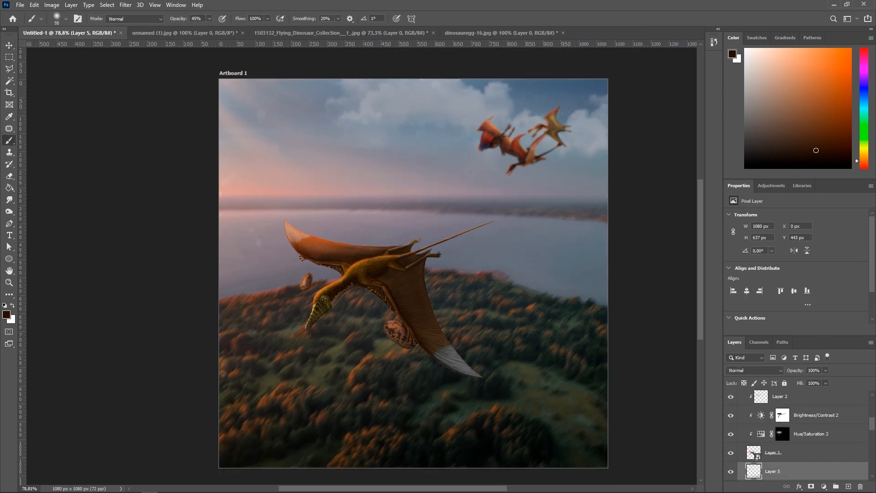
scroll(545, 337, down, 3)
click(7, 314)
key(Escape)
click(572, 394)
scroll(553, 351, up, 3)
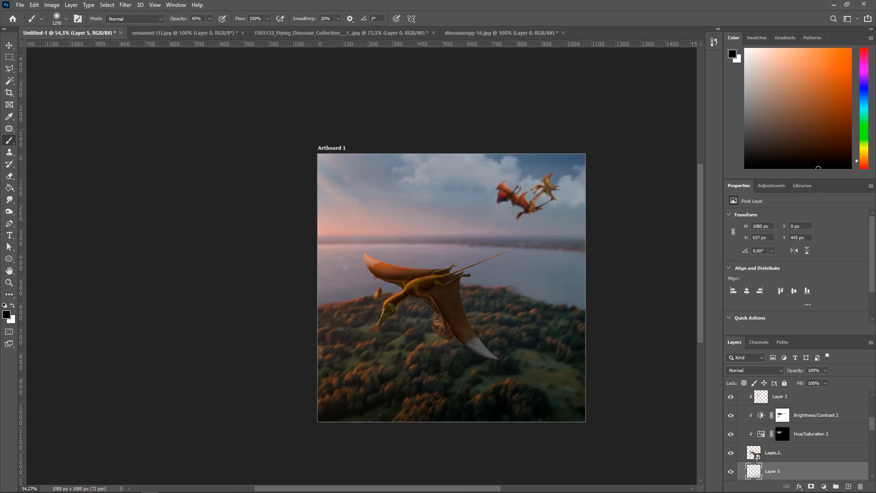
Step: Create a new empty layer above Layer 5
key(v)
scroll(473, 185, up, 5)
scroll(259, 157, down, 1)
click(260, 158)
click(848, 487)
key(ctrl+z)
key(ctrl+z)
click(848, 487)
Step: Paint a soft white glow in the sky's upper-left corner on the new layer with a large 23% opacity brush
key(b)
key(x)
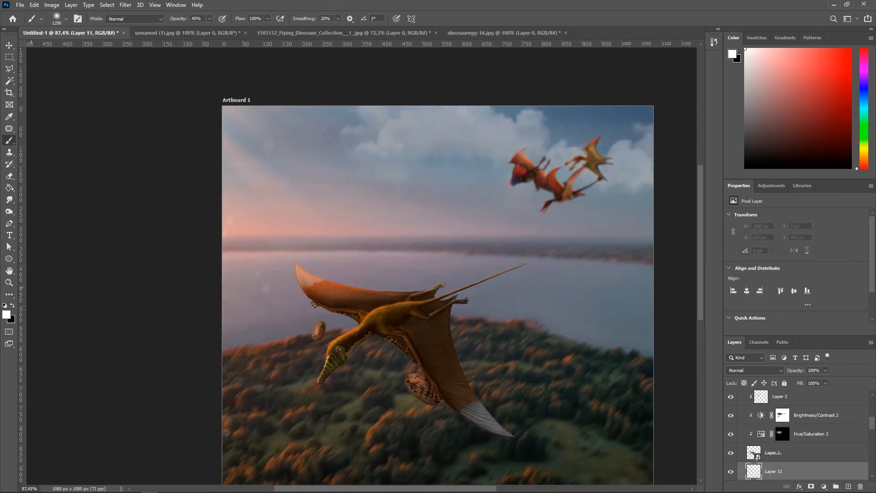
click(168, 62)
scroll(199, 112, down, 3)
key(ctrl+z)
drag(260, 119, 229, 110)
click(210, 88)
key(ctrl+z)
mouse_move(288, 136)
mouse_down()
mouse_move(234, 104)
mouse_move(227, 112)
mouse_move(242, 122)
mouse_up()
click(207, 100)
key(ctrl+z)
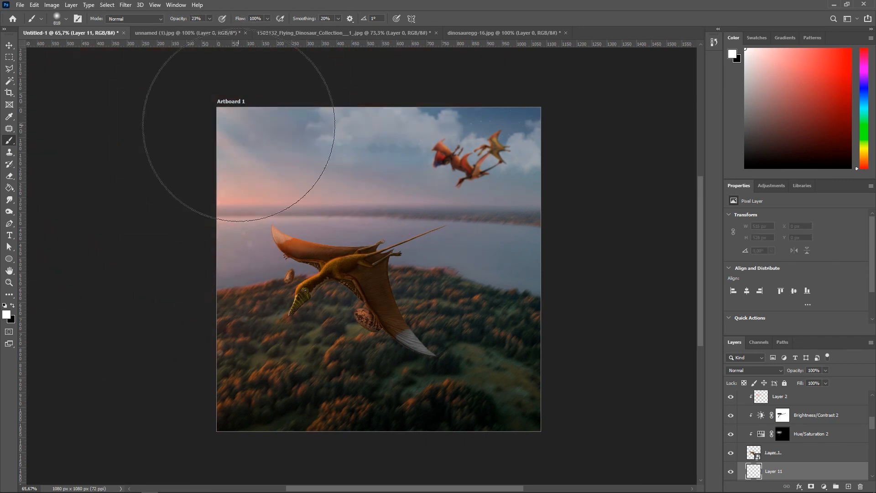
click(236, 120)
scroll(316, 157, down, 1)
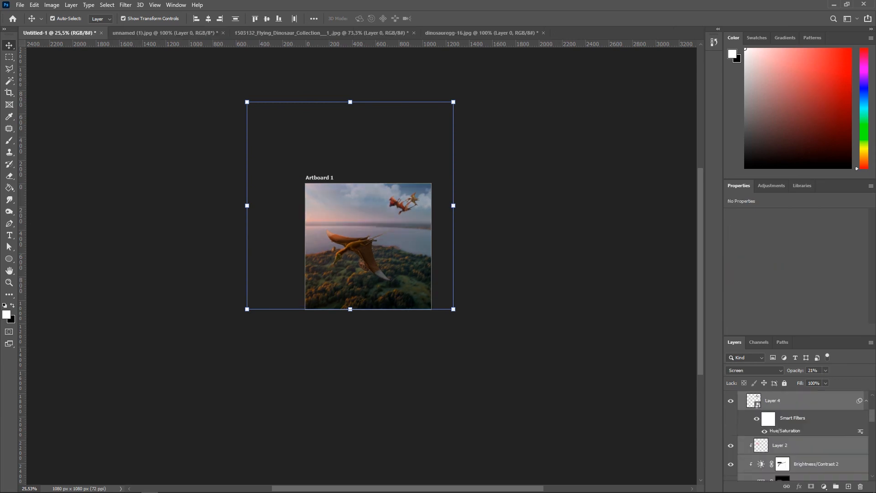
Step: Select all layers in the artboard and merge them into a single smart object
scroll(794, 440, down, 10)
click(794, 444)
scroll(793, 438, up, 15)
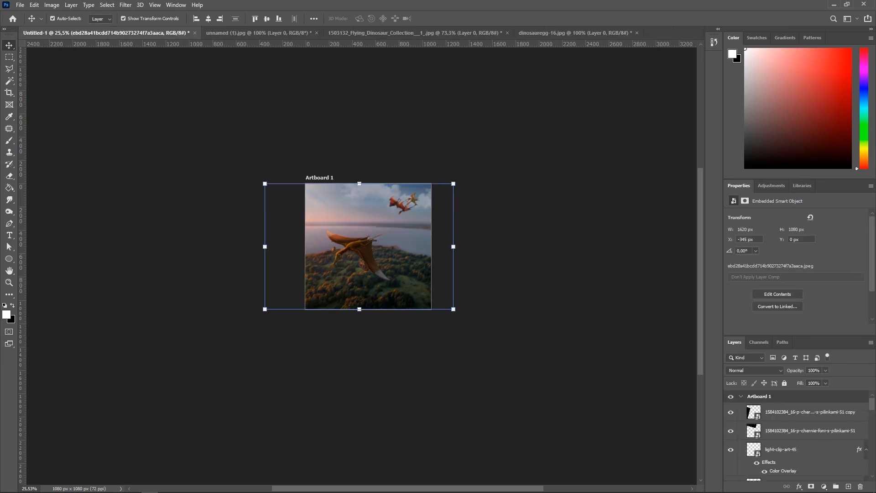
shift+click(796, 412)
right_click(797, 414)
click(797, 104)
click(507, 201)
scroll(385, 197, up, 12)
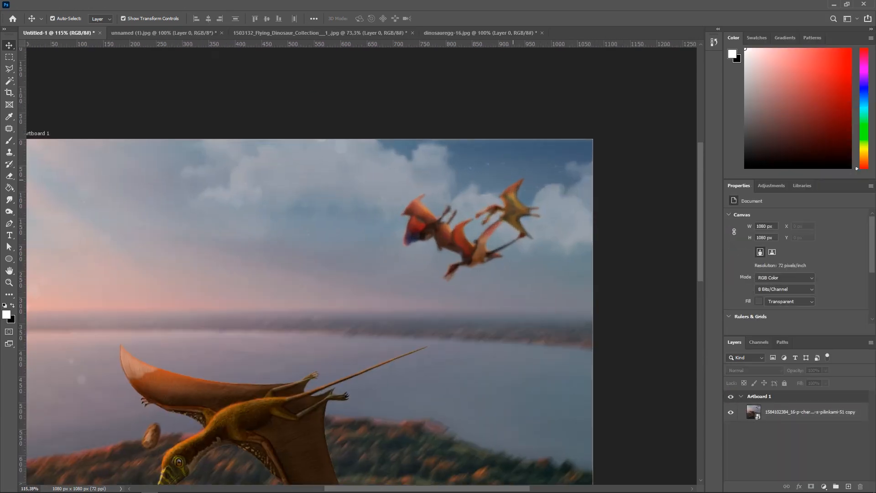
Step: Nudge the merged smart object slightly right and down and commit the move
scroll(513, 179, down, 4)
scroll(513, 179, down, 4)
scroll(520, 228, up, 5)
click(508, 210)
scroll(507, 211, down, 4)
drag(596, 163, 609, 164)
key(Up)
key(Up)
key(Up)
key(Down)
key(Down)
key(Down)
key(Right)
key(Right)
key(Down)
key(Down)
key(Right)
key(Return)
Step: Open the Camera Raw Filter and set exposure +0.10, contrast +17, whites +18, texture +22, vibrance +29, saturation +17
scroll(545, 276, up, 3)
scroll(505, 246, down, 2)
click(584, 229)
scroll(547, 219, left, 1)
click(456, 196)
click(125, 5)
click(150, 72)
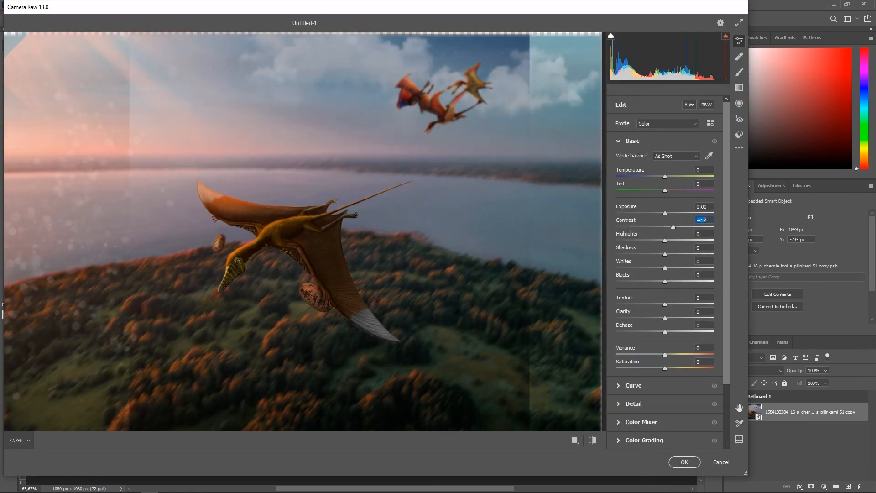
drag(665, 213, 666, 213)
drag(670, 268, 677, 267)
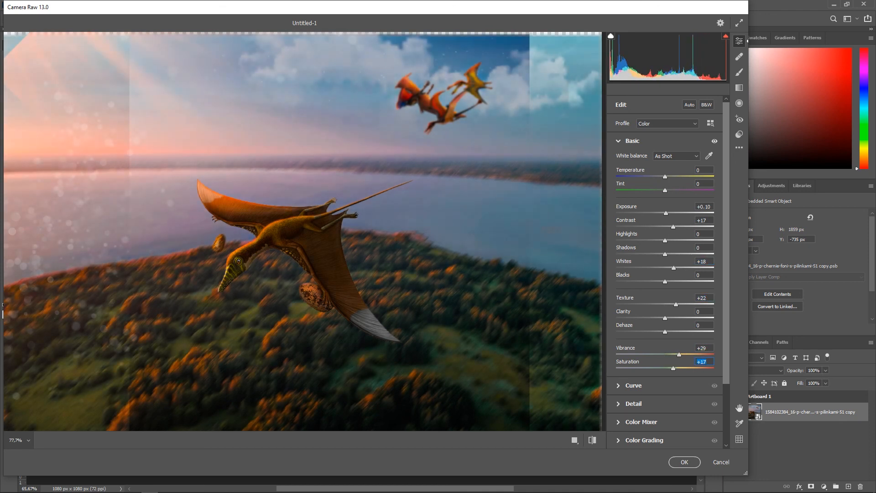
Step: Set highlights to +5 and shadows to -22 in the Camera Raw basic settings
drag(665, 240, 677, 241)
key(shift+Down)
key(shift+Down)
key(shift+Down)
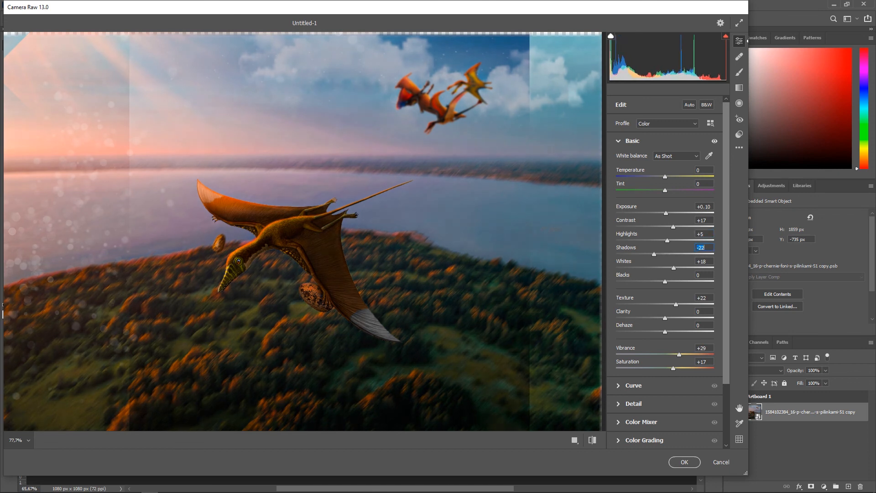
Step: Adjust a slider in the Optics section and apply the Camera Raw Filter
scroll(657, 320, down, 3)
click(633, 329)
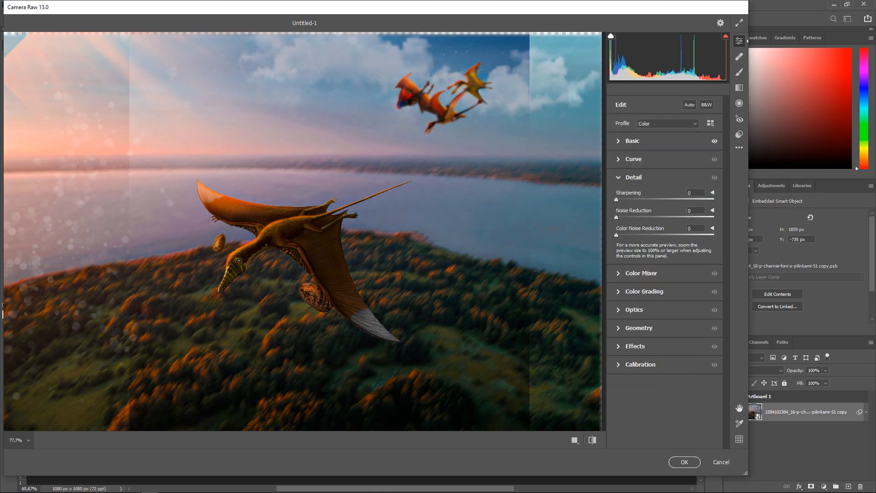
click(635, 347)
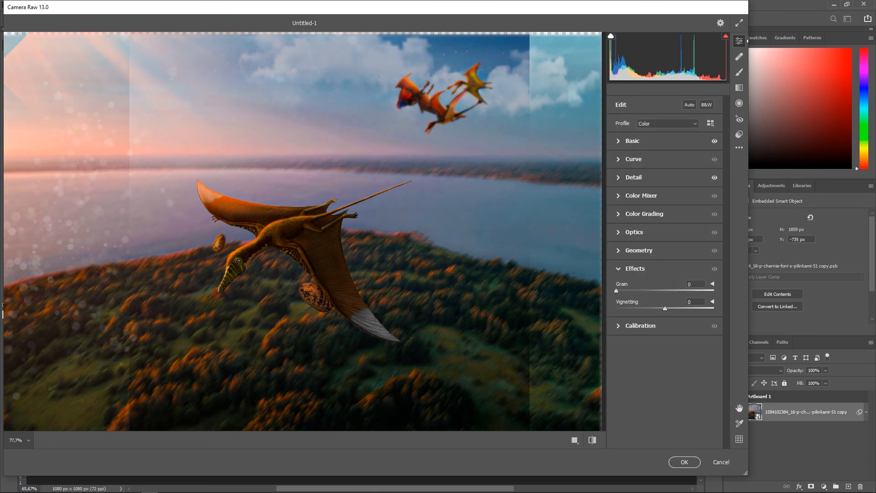
click(638, 251)
click(634, 232)
mouse_move(664, 272)
mouse_down()
mouse_move(689, 271)
mouse_move(675, 272)
mouse_up()
click(685, 462)
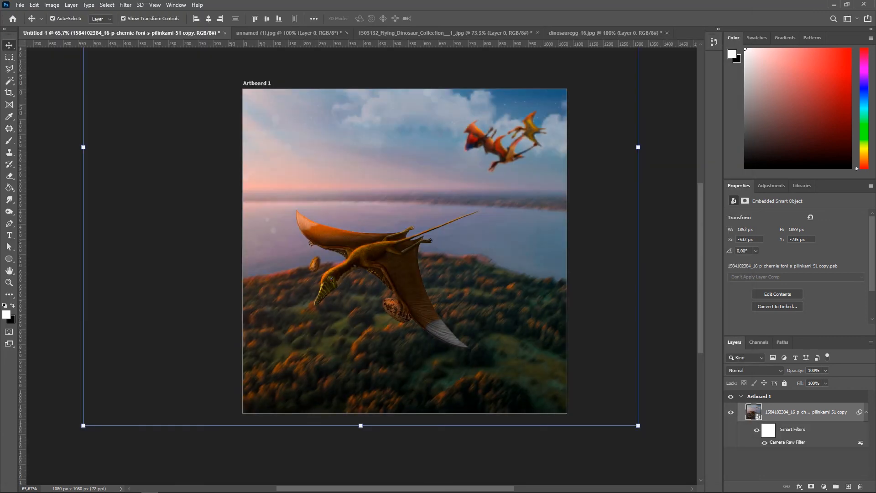
Step: Apply Add Noise to the merged image with amount 3%, Uniform distribution and Monochromatic
click(680, 457)
scroll(472, 313, up, 3)
scroll(472, 313, down, 2)
scroll(472, 297, up, 1)
click(424, 256)
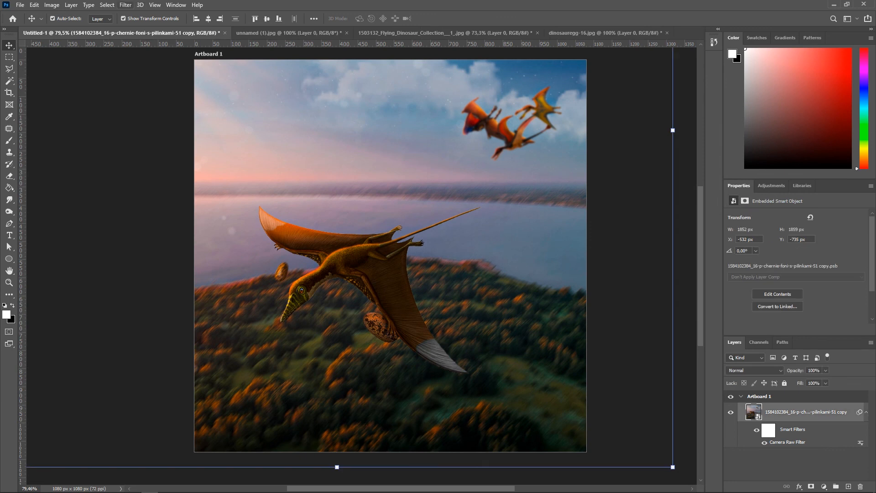
click(125, 4)
mouse_move(155, 147)
click(260, 147)
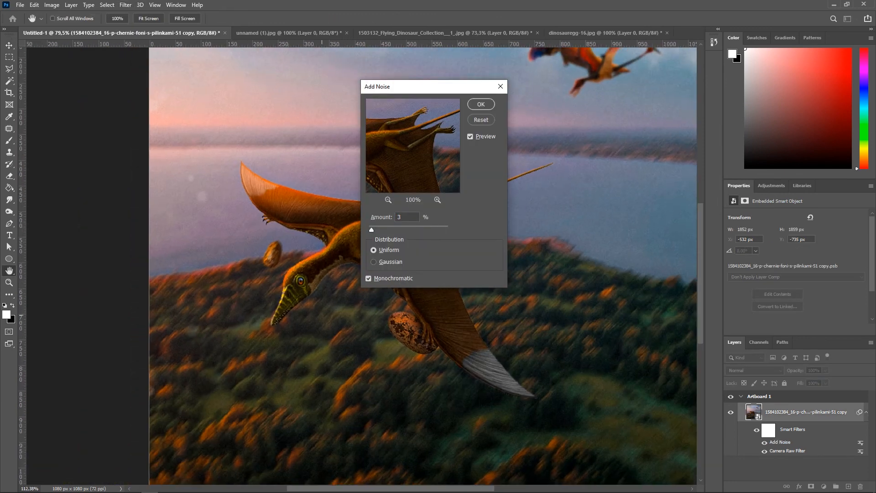
click(481, 104)
scroll(449, 138, down, 3)
click(638, 123)
drag(639, 123, 603, 192)
scroll(424, 226, up, 1)
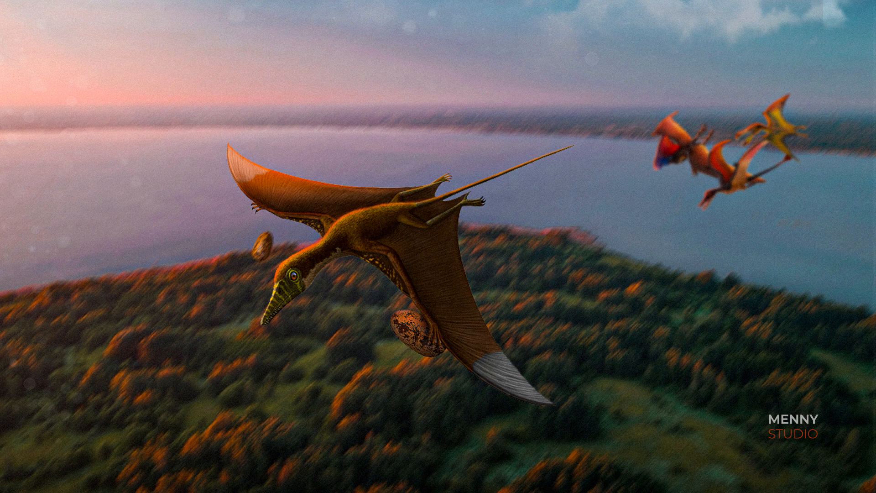